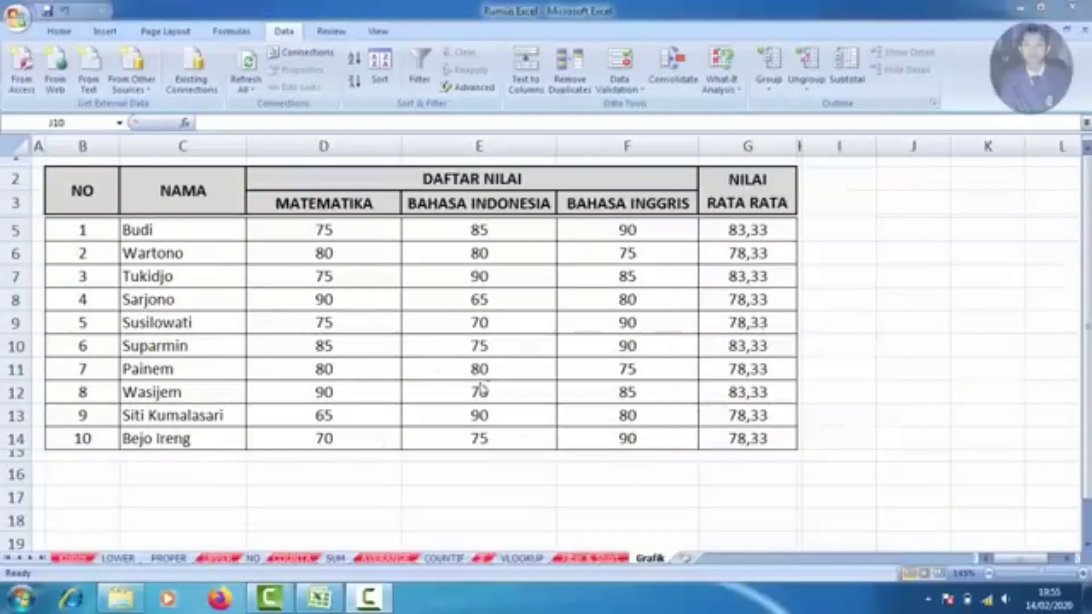
click(847, 318)
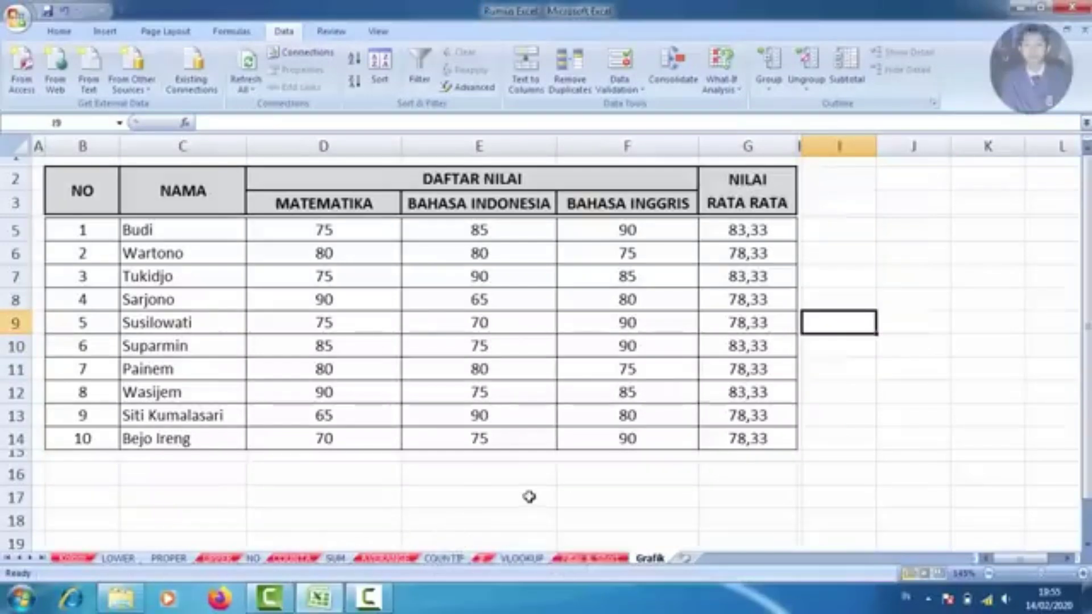
click(498, 496)
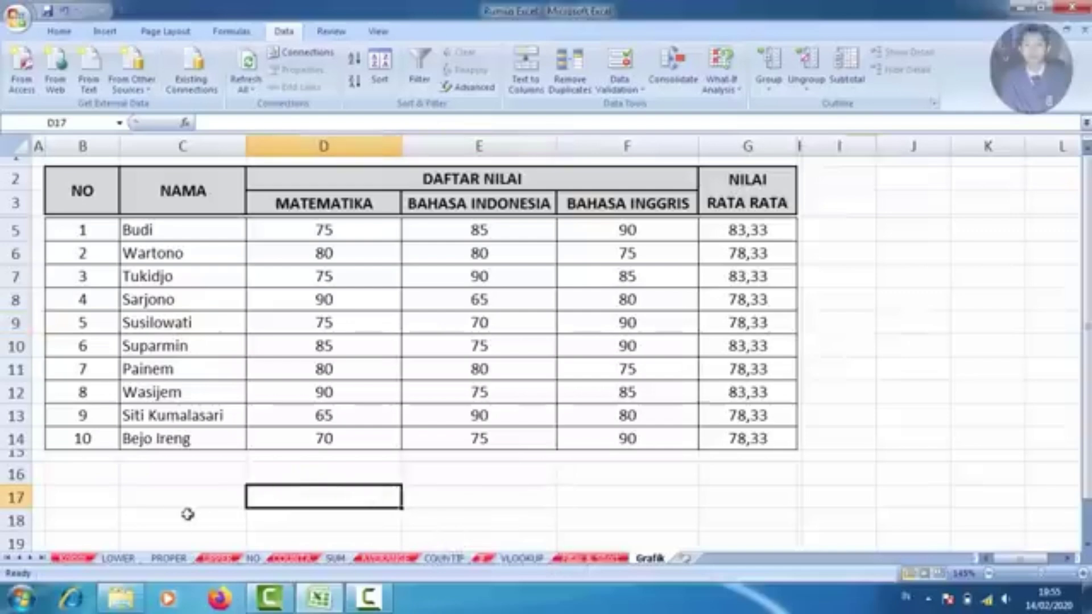
click(148, 483)
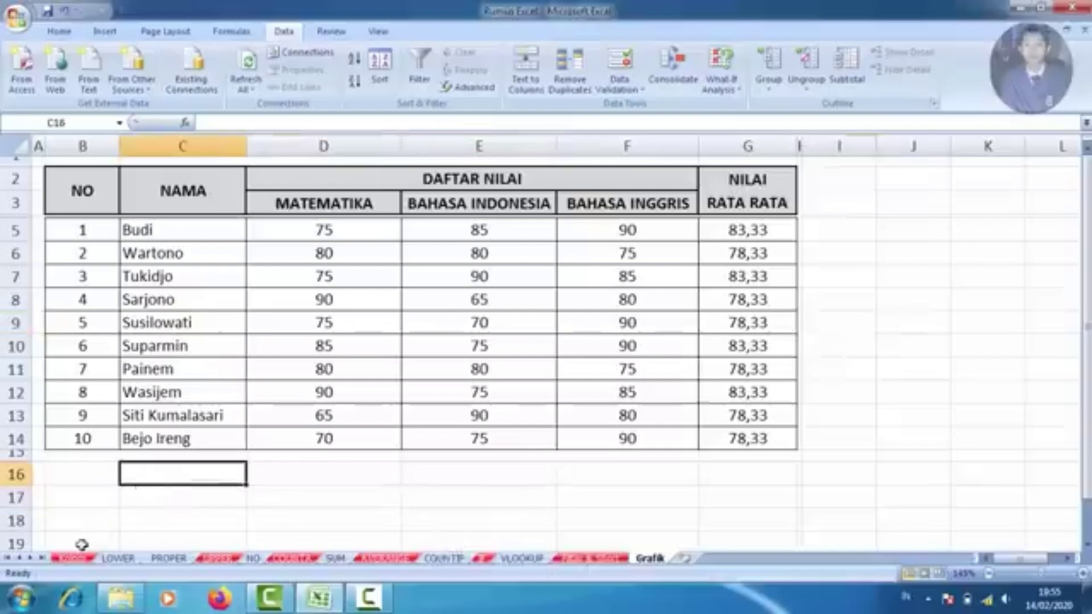
Step: On the Kolom sheet, apply outline and inside borders to the range B2:H12
click(73, 559)
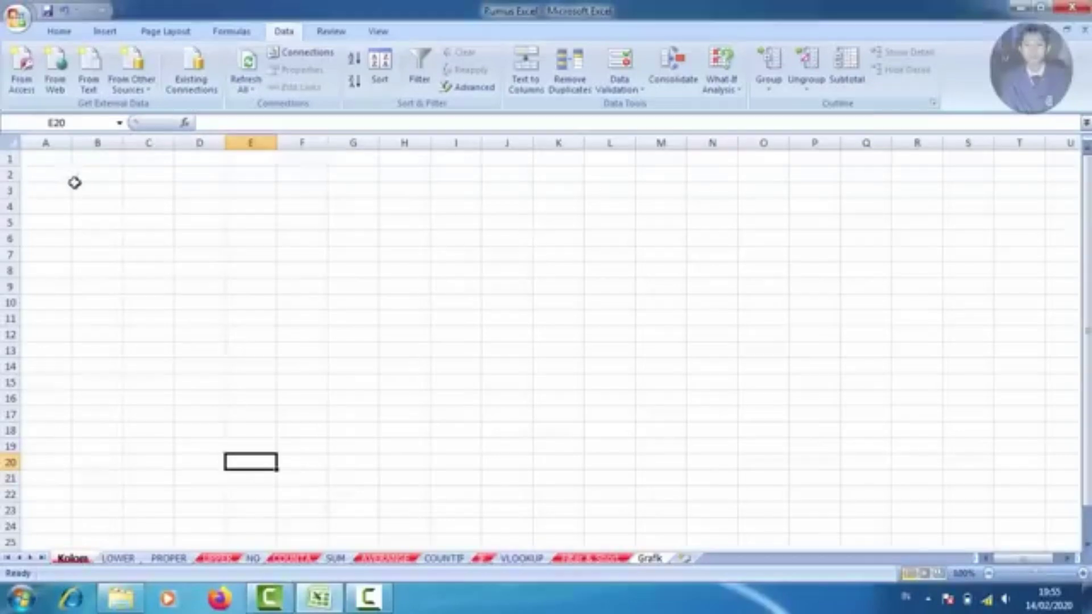
drag(78, 177, 413, 339)
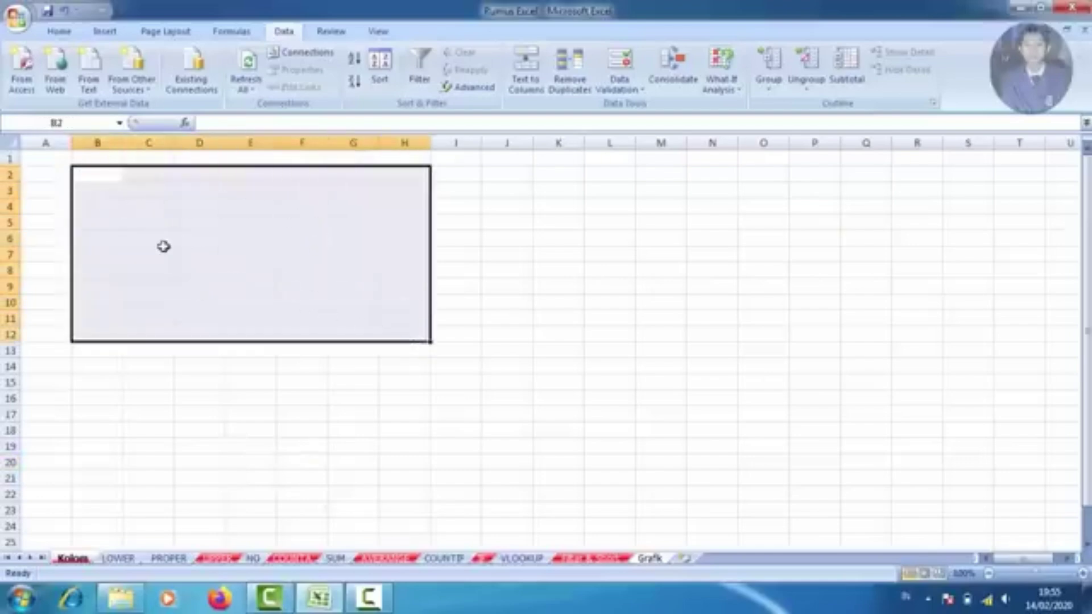
right_click(162, 227)
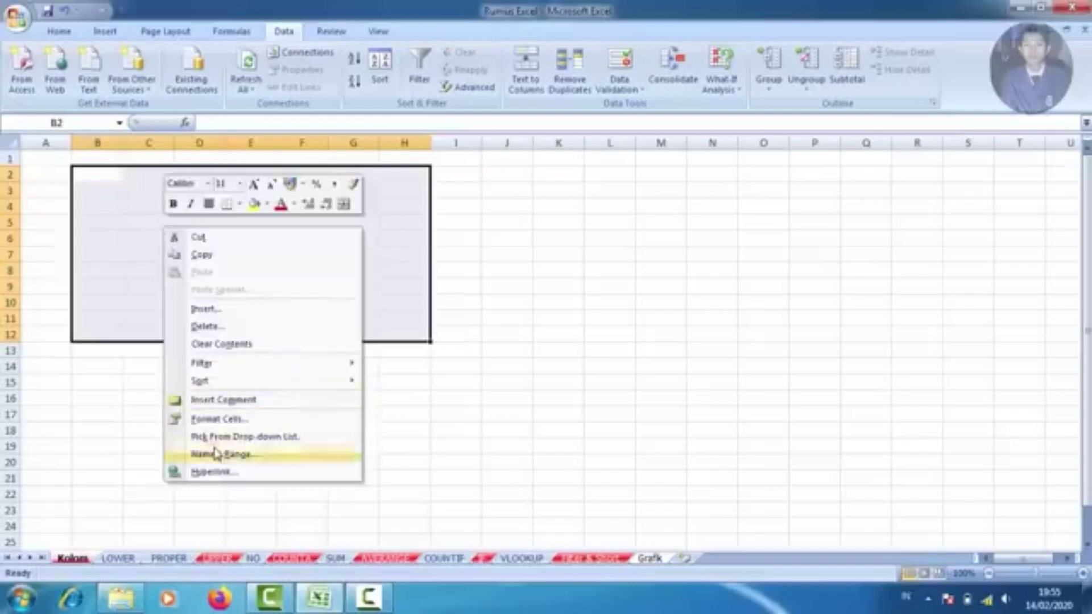
click(218, 424)
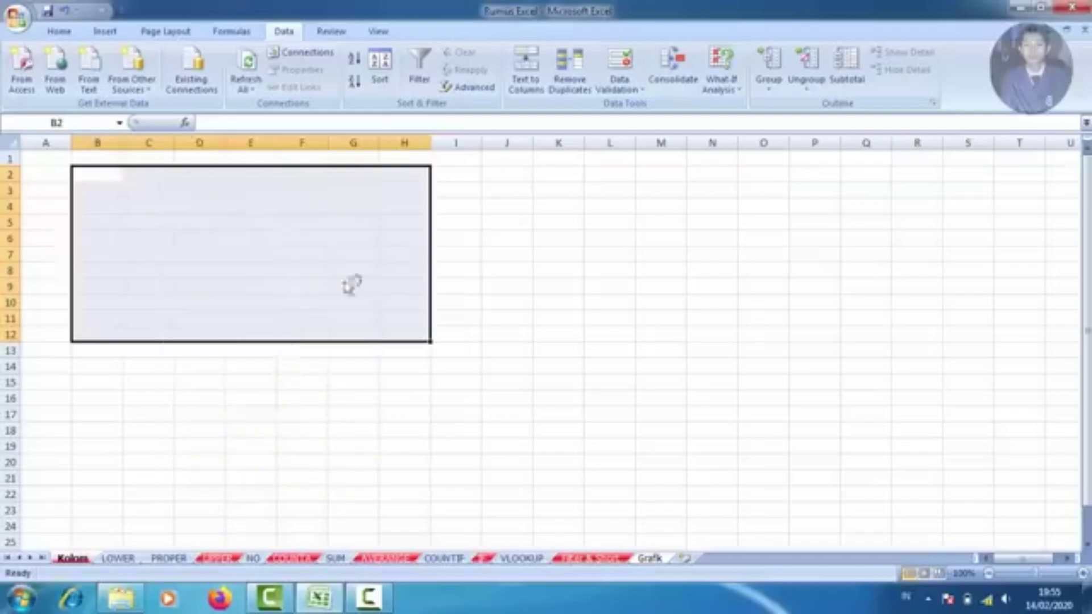
drag(173, 222, 547, 147)
click(548, 174)
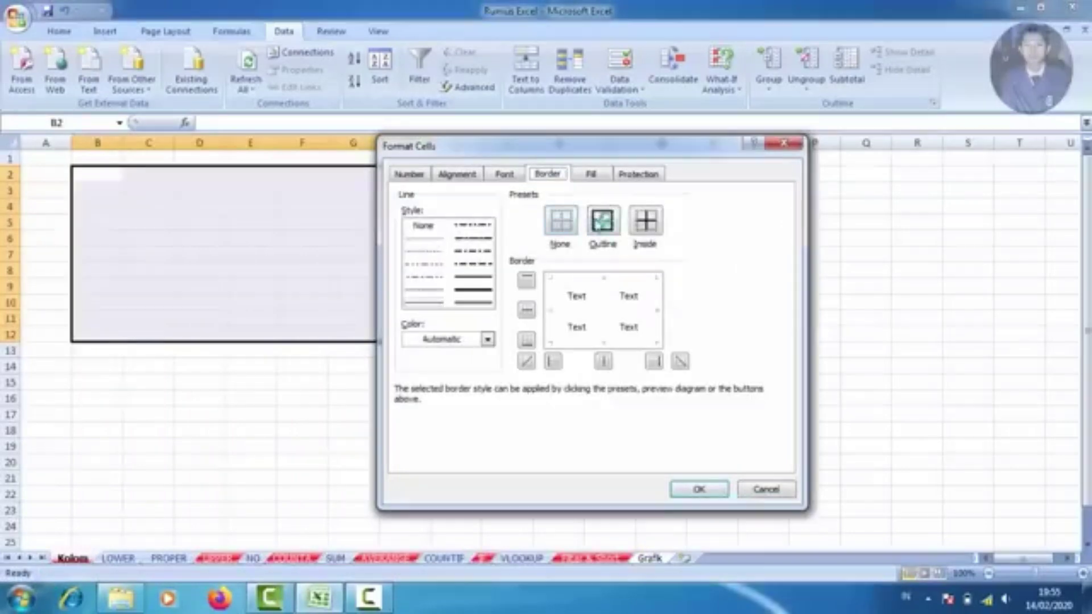
click(603, 220)
click(638, 225)
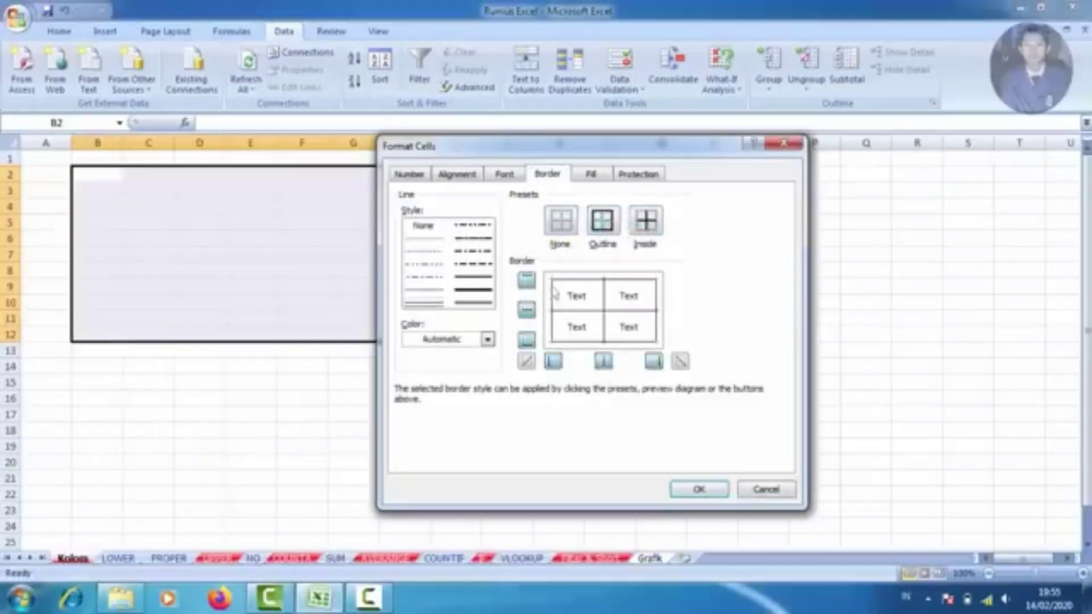
click(698, 490)
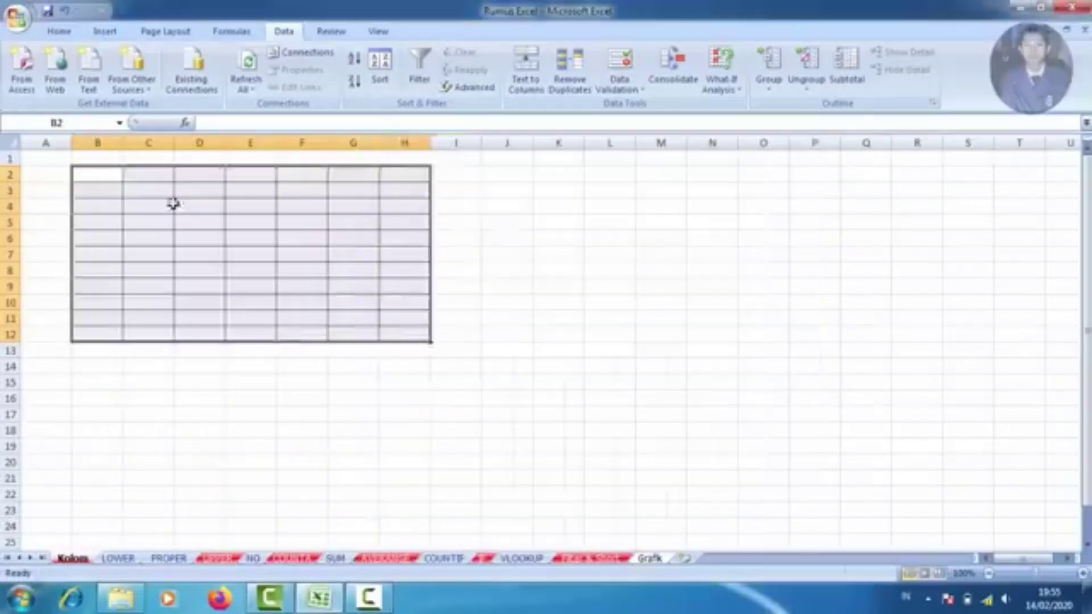
click(139, 204)
click(94, 177)
drag(178, 213, 400, 332)
click(131, 255)
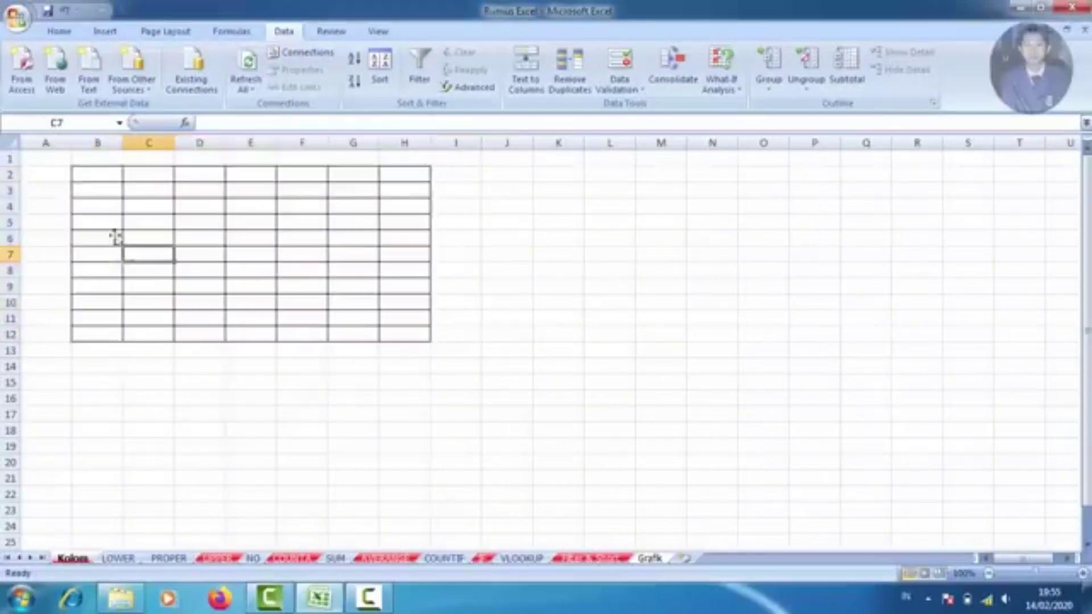
Step: Narrow columns A and B slightly and widen column C to about twice its width
drag(71, 144, 102, 142)
drag(153, 143, 212, 147)
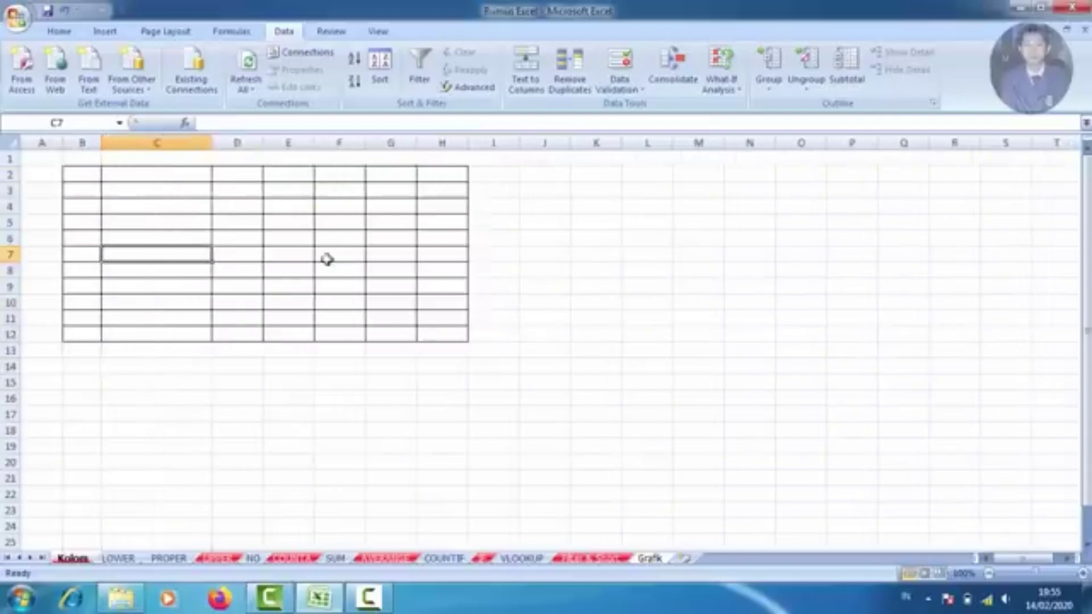
click(423, 252)
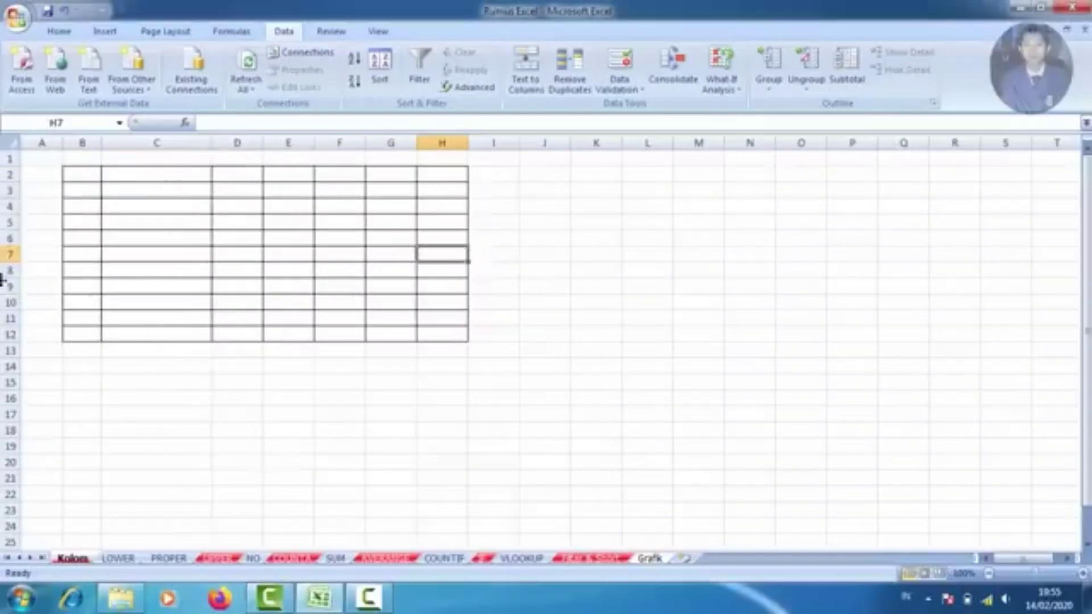
click(138, 224)
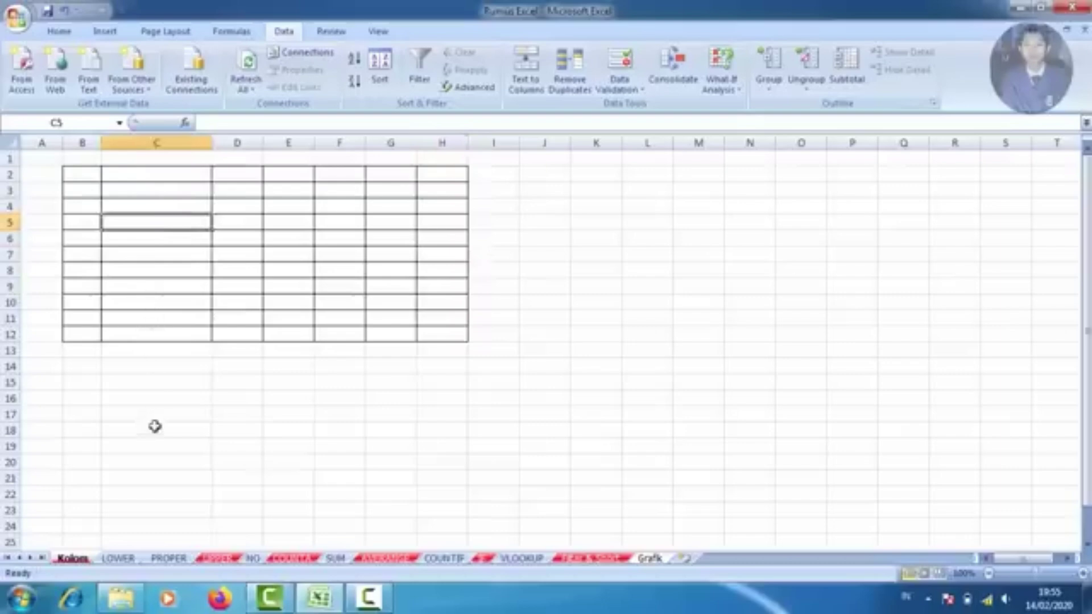
Step: On the LOWER sheet, enter the formula =LOWER(B3) in the yellow cell B6
click(119, 559)
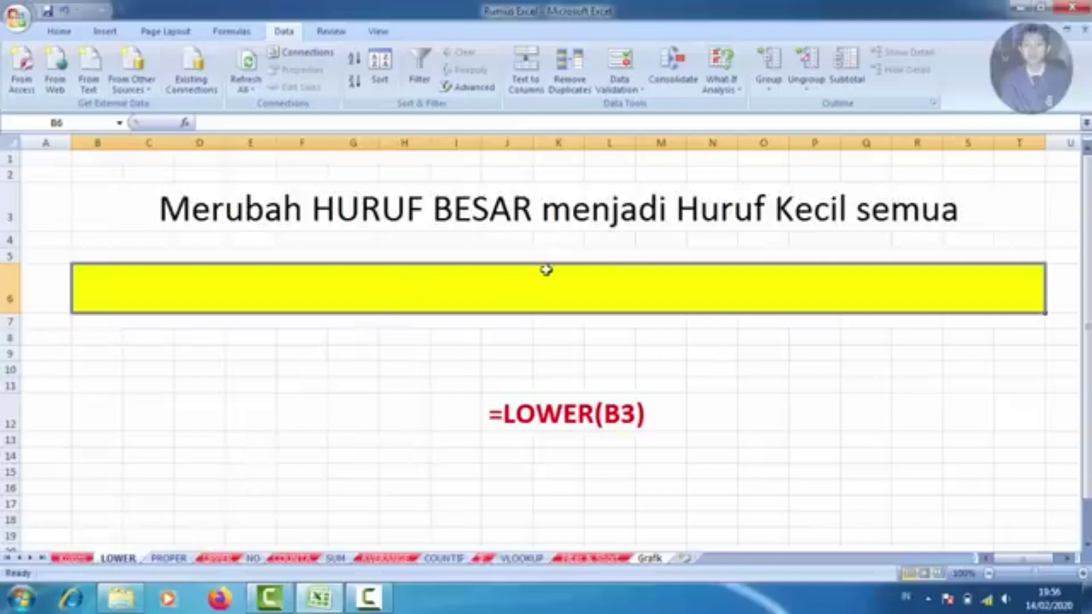
click(206, 206)
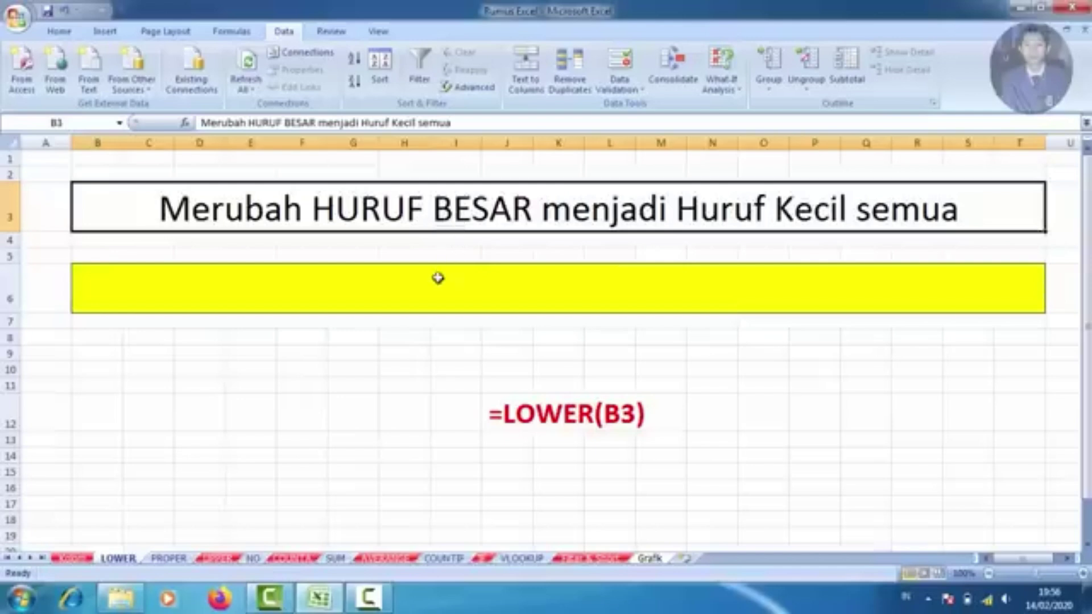
click(426, 293)
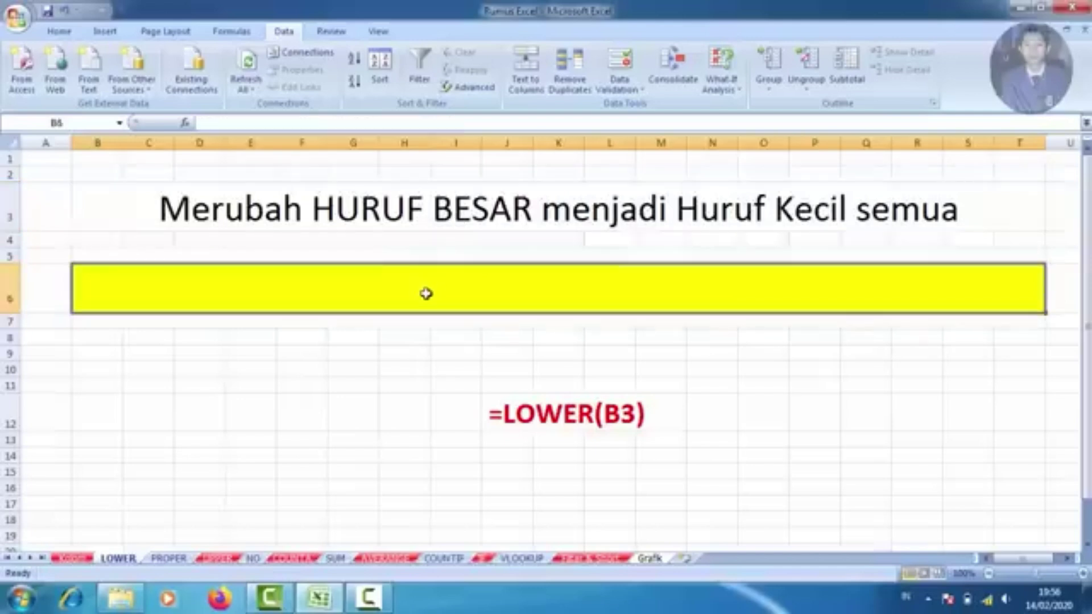
text(=)
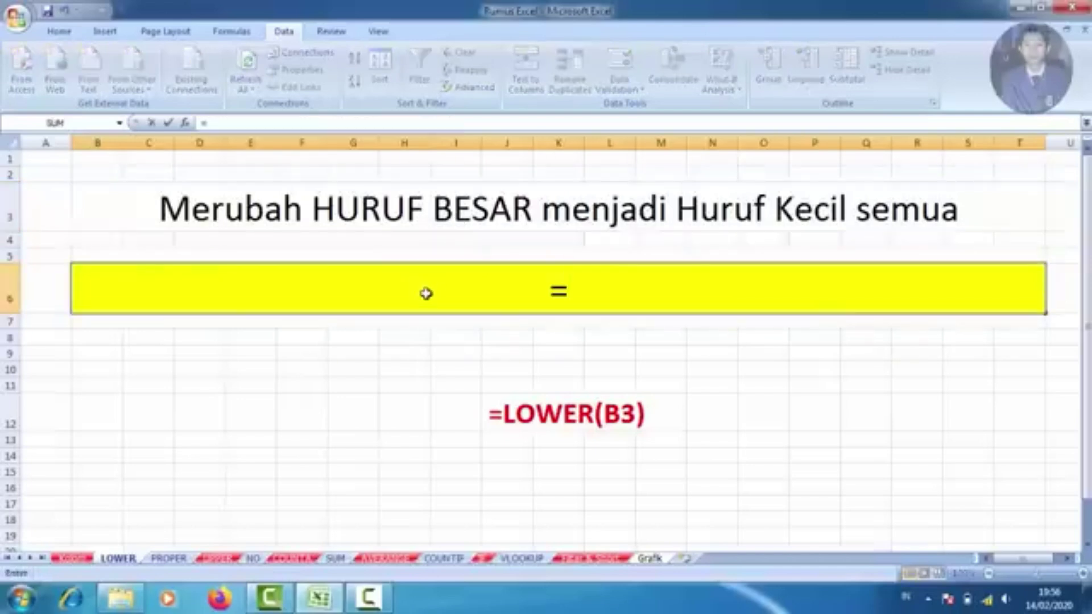
text(lo)
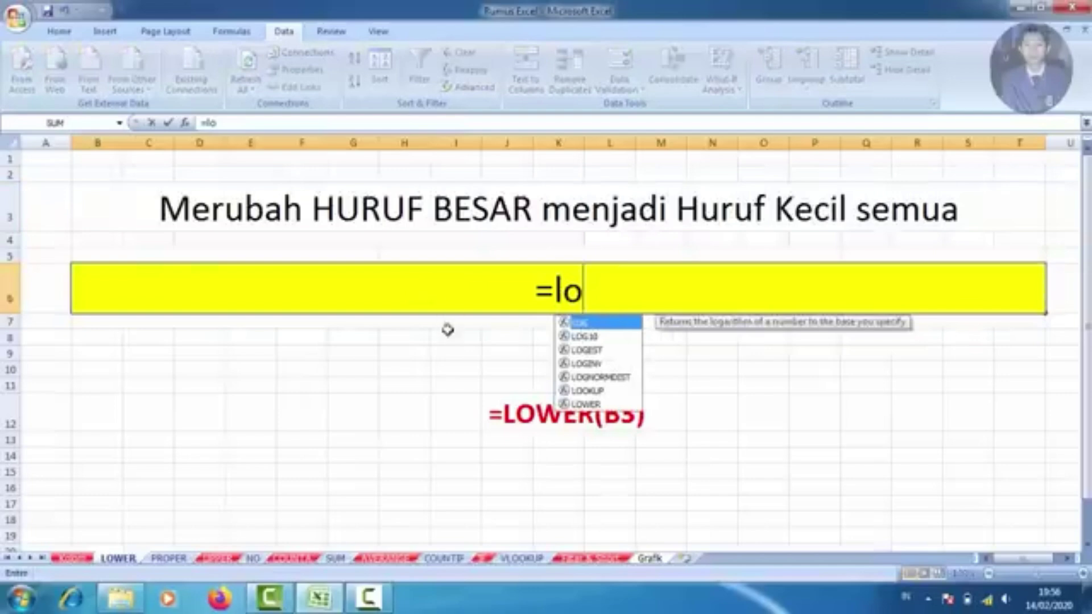
double_click(582, 404)
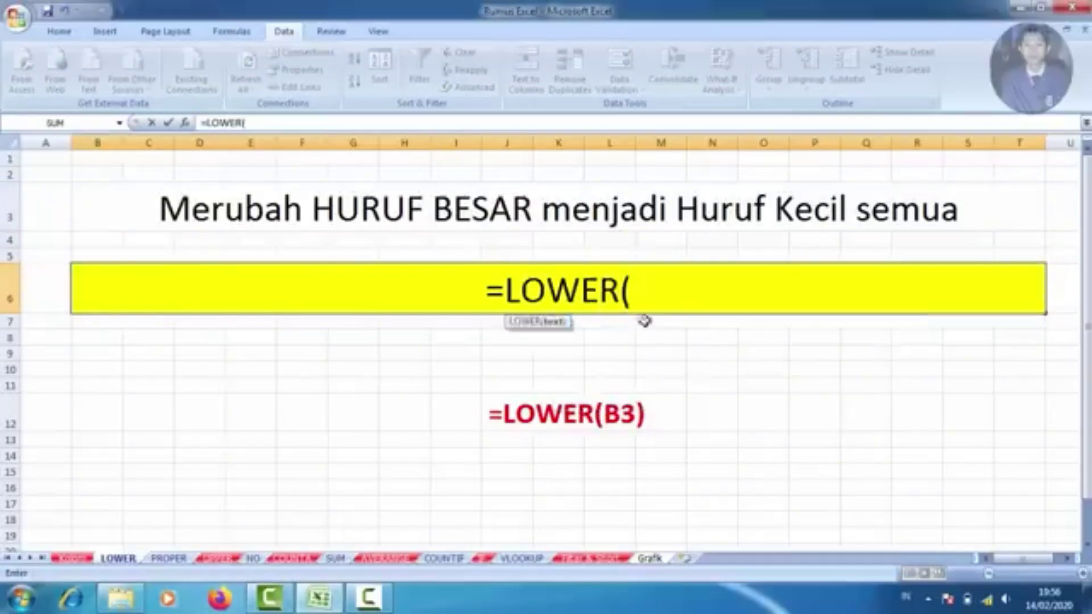
click(545, 212)
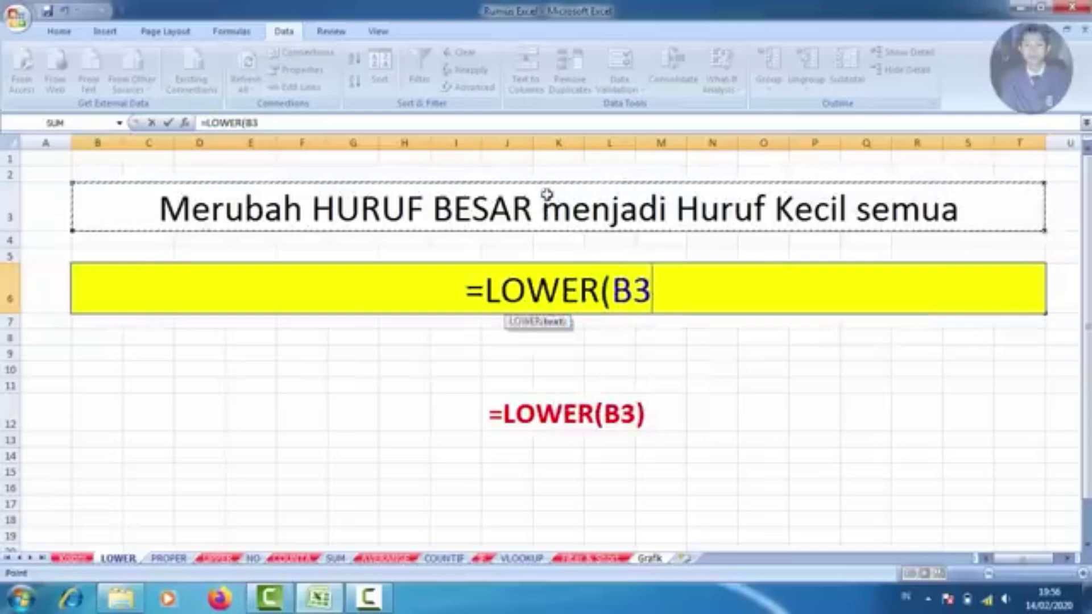
text())
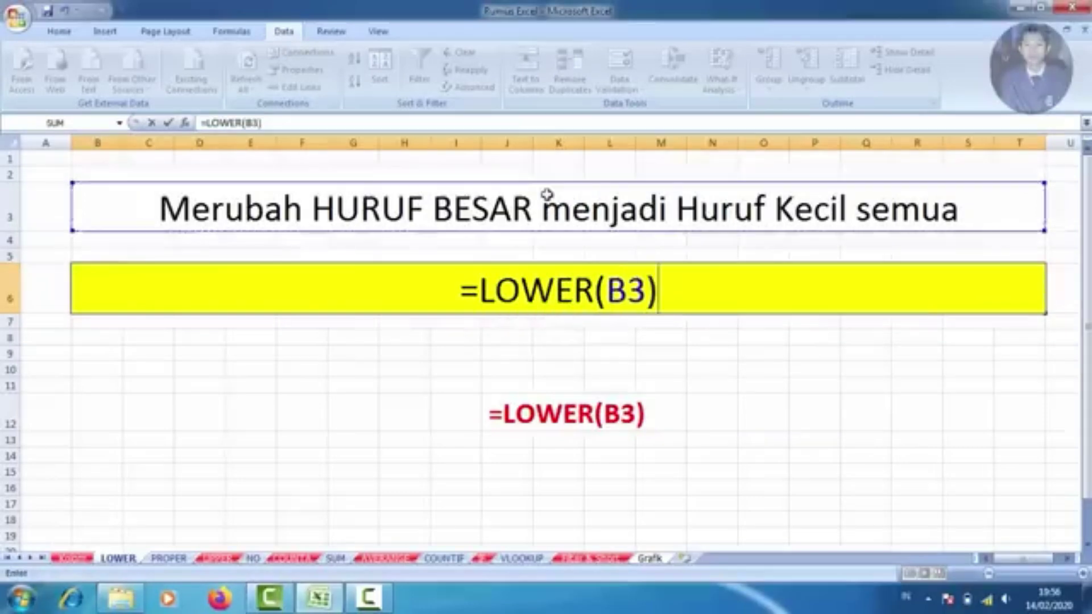
key(Return)
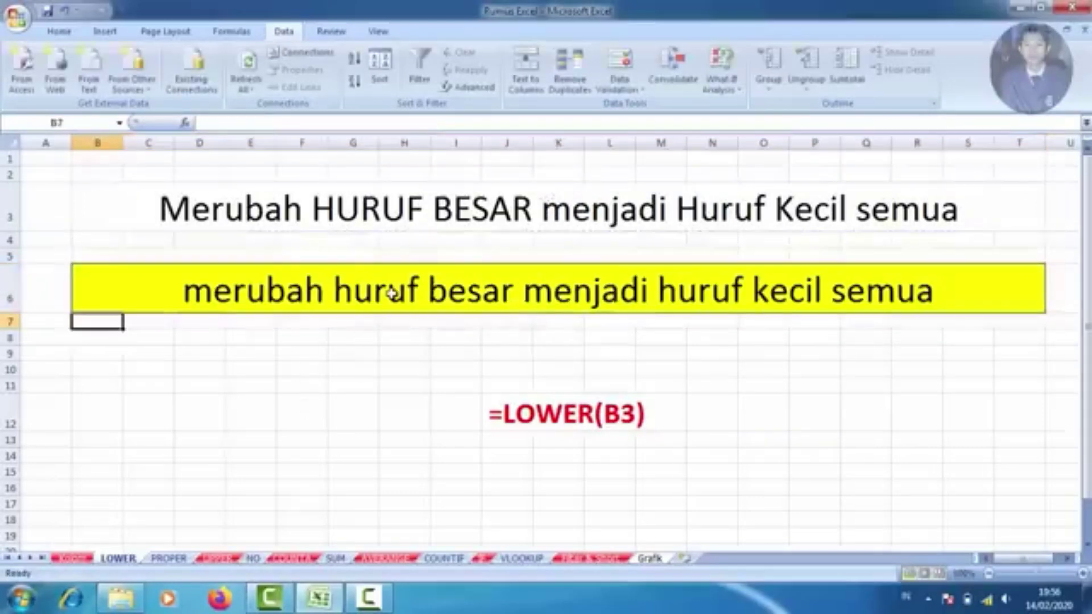
Step: On the PROPER sheet, enter the formula =PROPER(B3) in the yellow cell B6
click(171, 561)
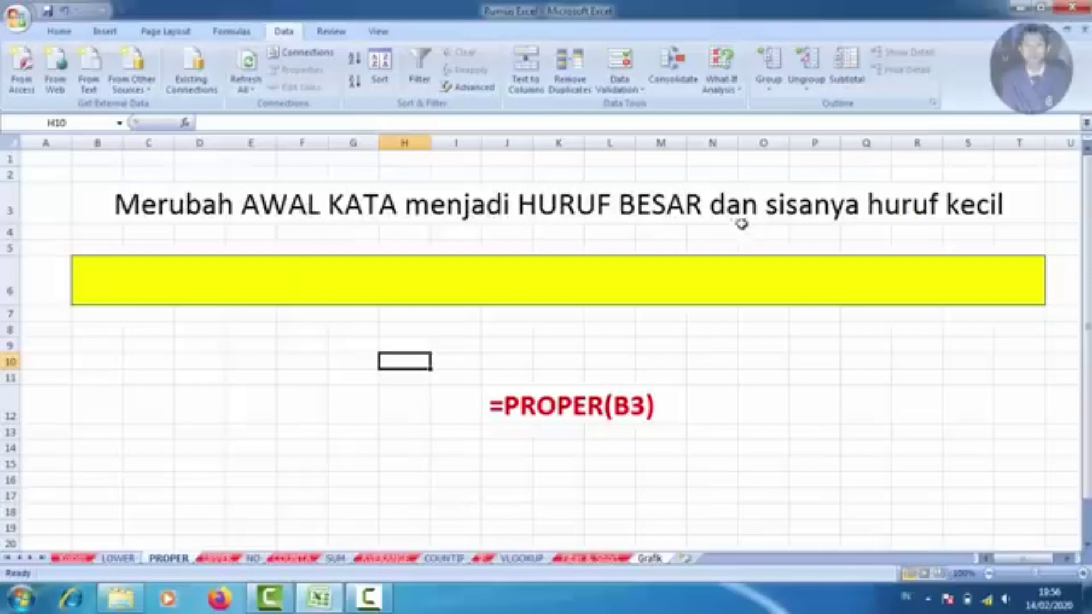
click(508, 285)
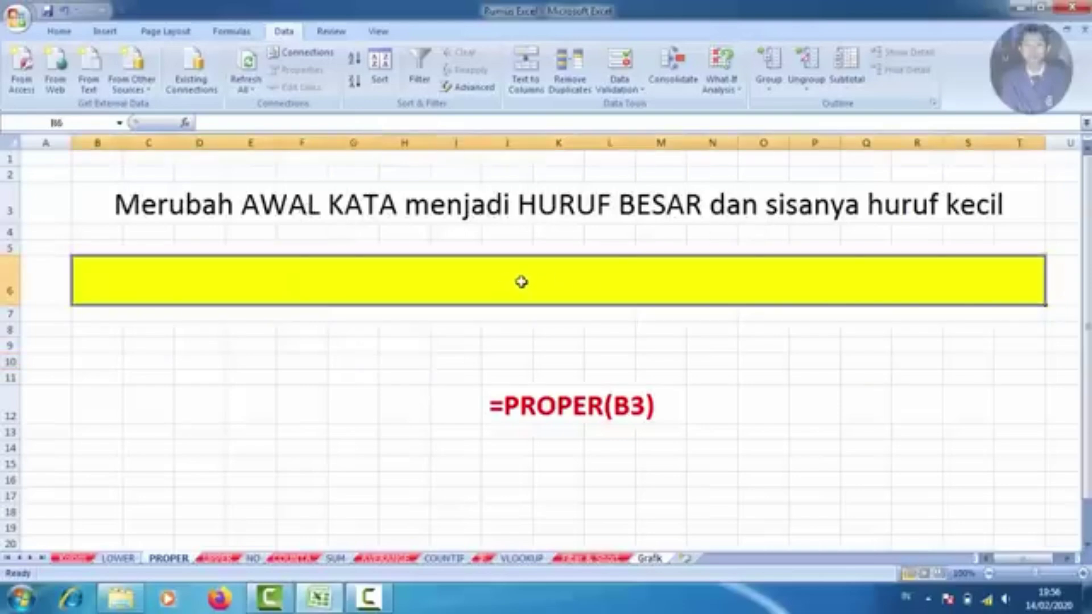
text(=pro)
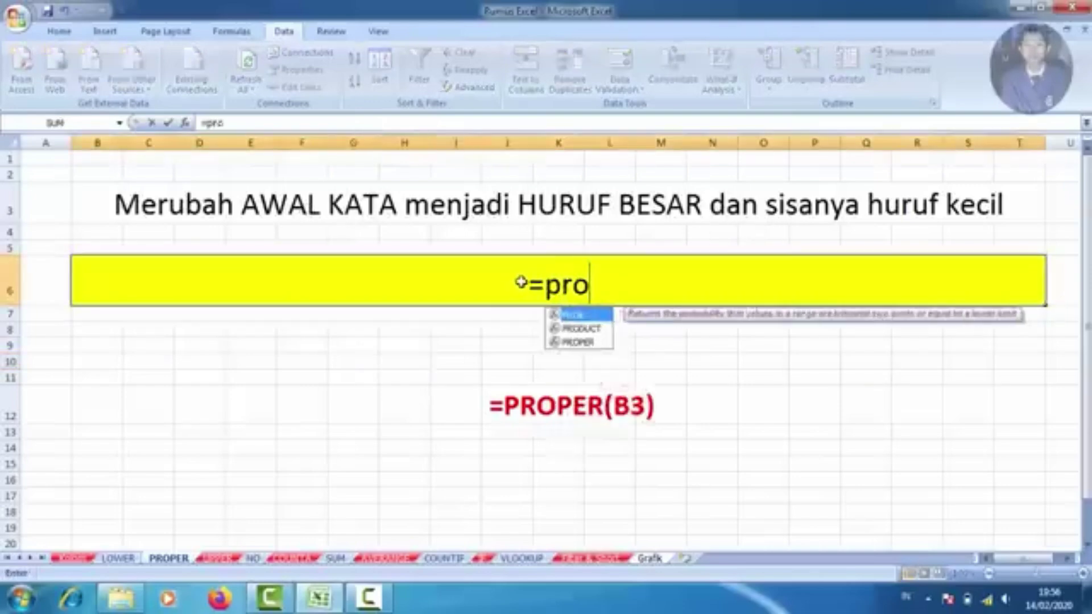
double_click(577, 343)
click(551, 199)
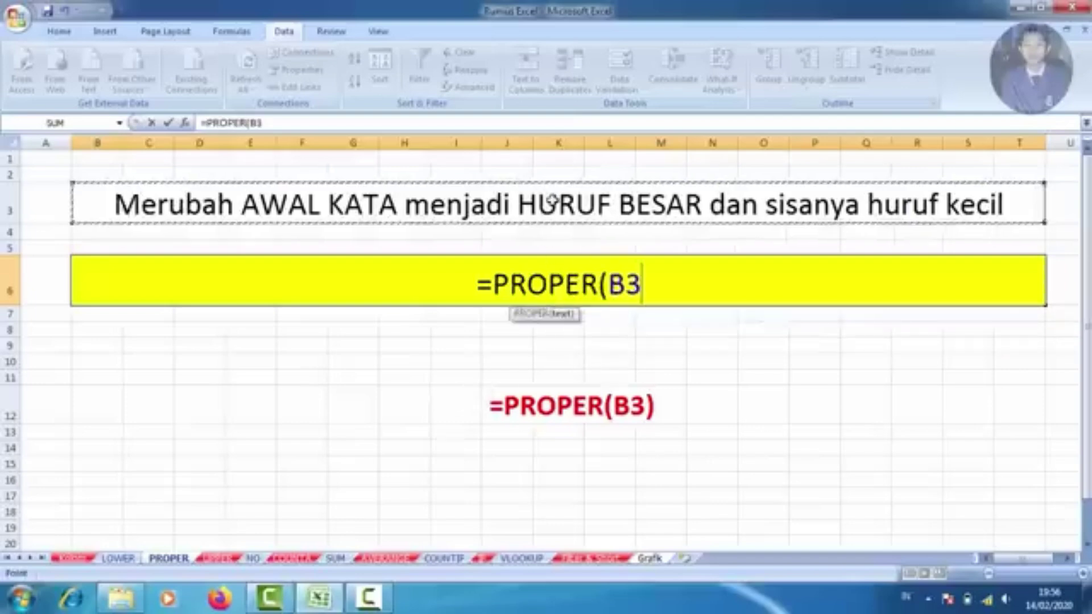
text())
key(Return)
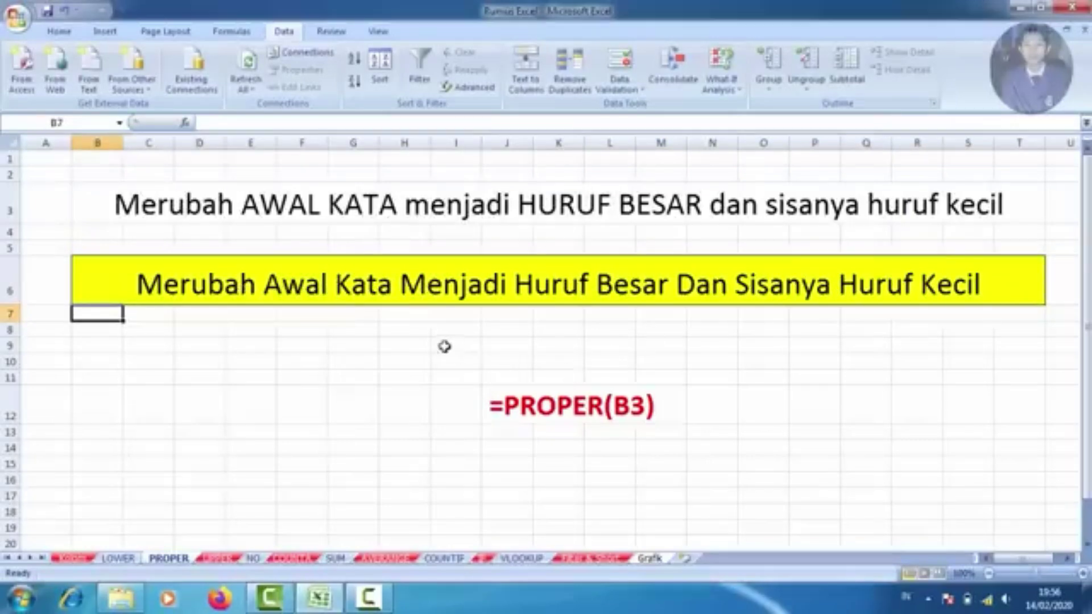
Step: On the UPPER sheet, enter the formula =UPPER(B3) in the yellow cell B6
click(214, 560)
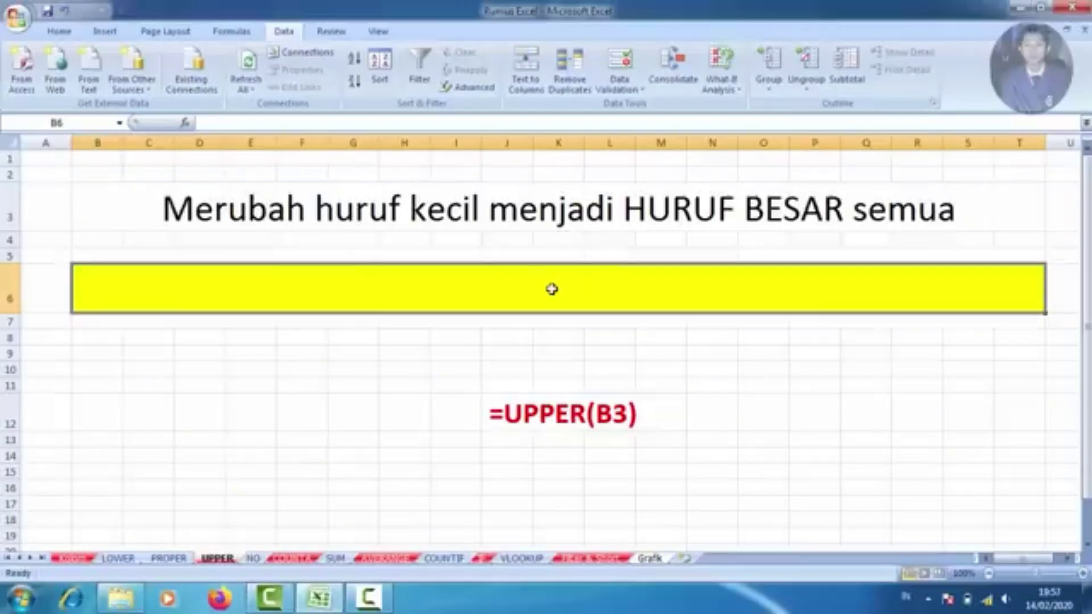
text(=u)
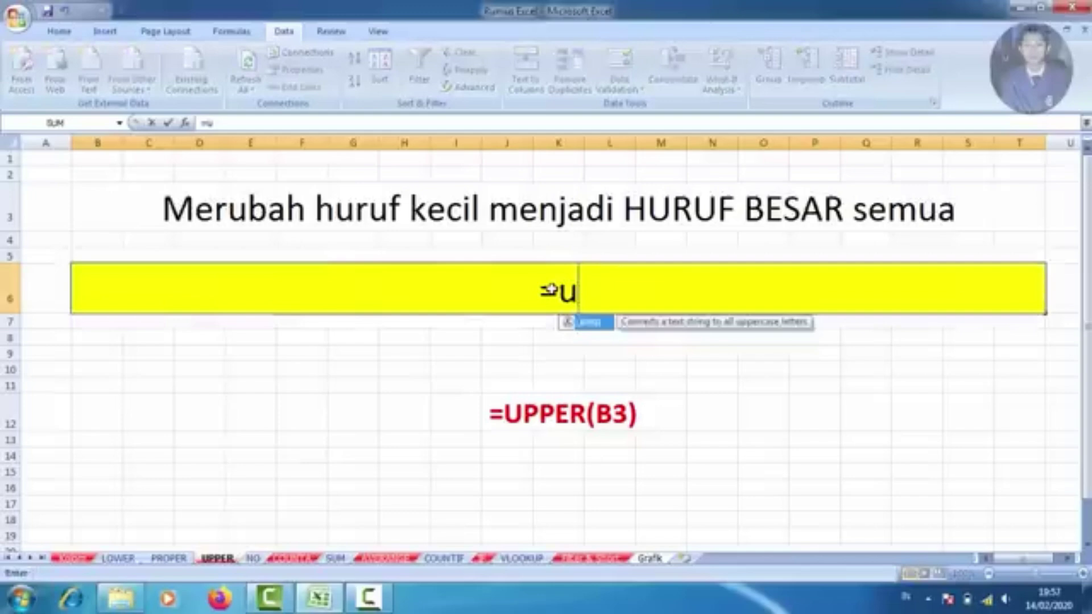
double_click(586, 322)
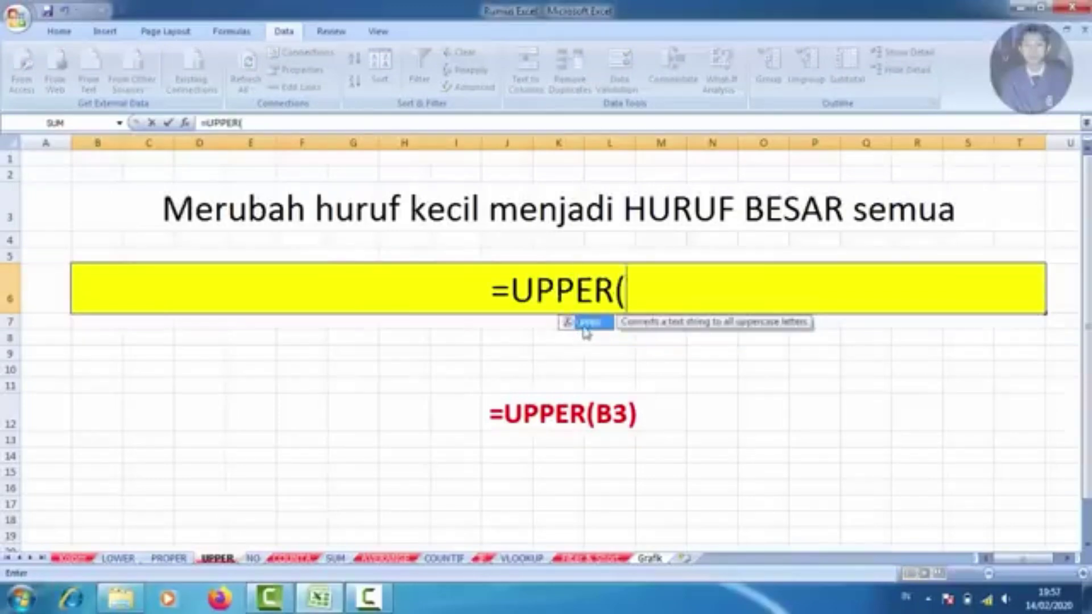
click(595, 204)
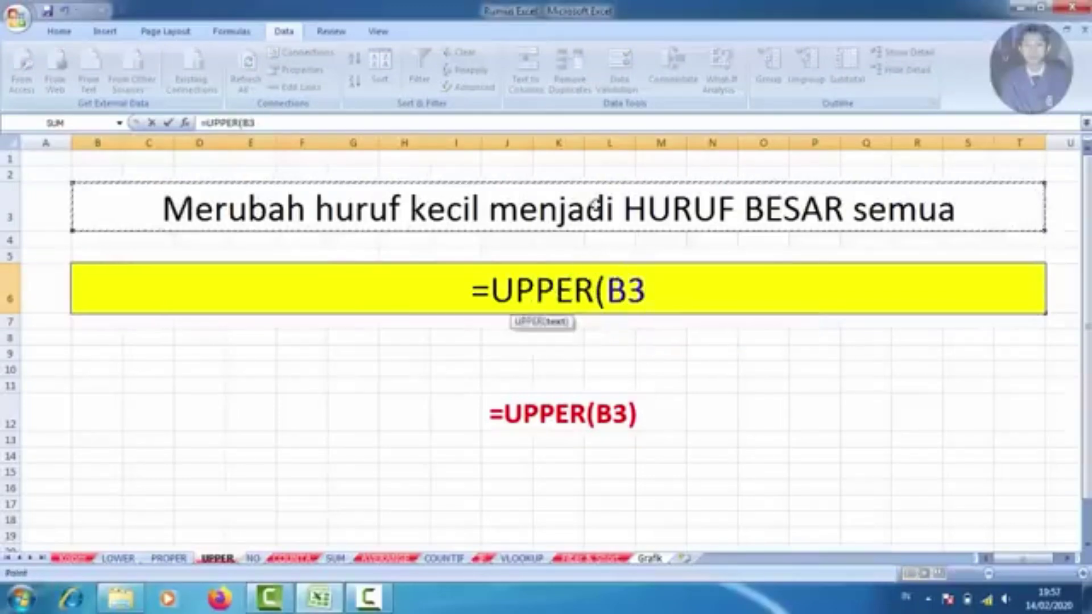
text())
key(Return)
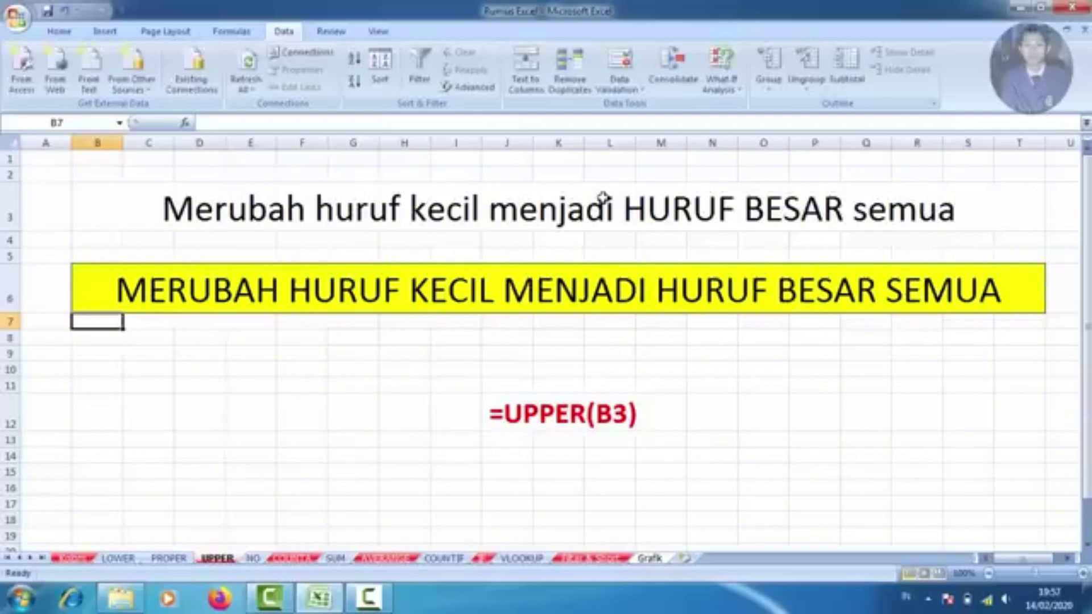
click(305, 296)
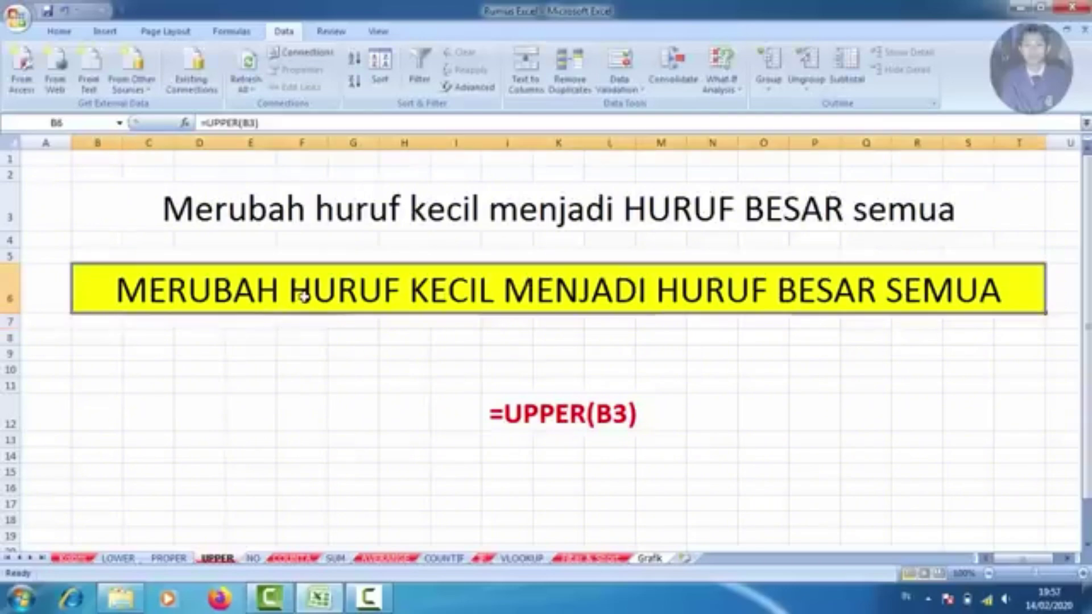
click(290, 223)
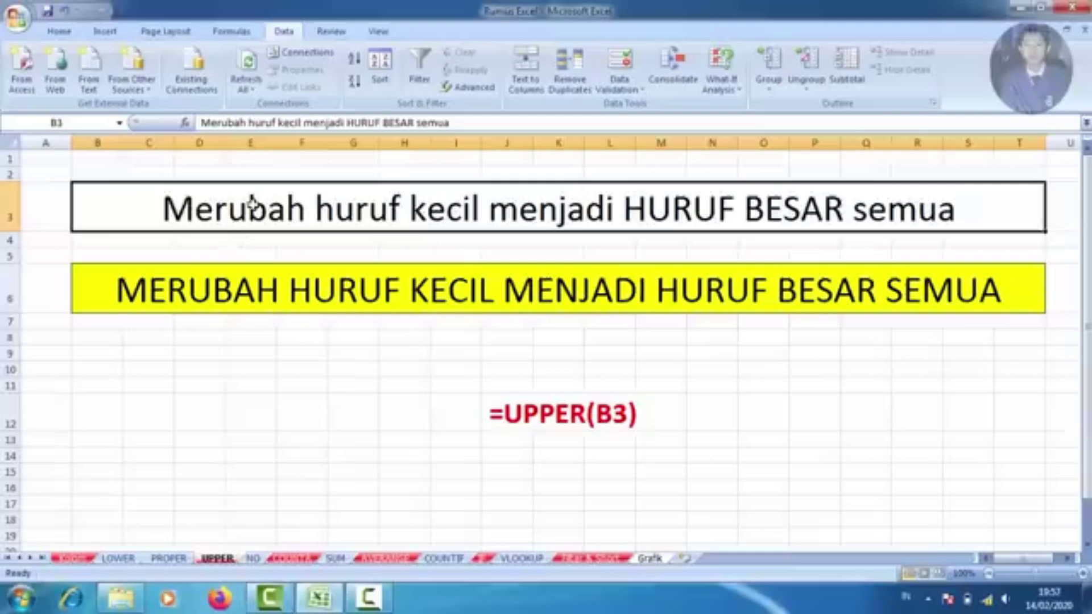
Step: On the NO sheet, enter 1 in cell B5 and 2 in cell B6 of the yellow NO column
click(208, 287)
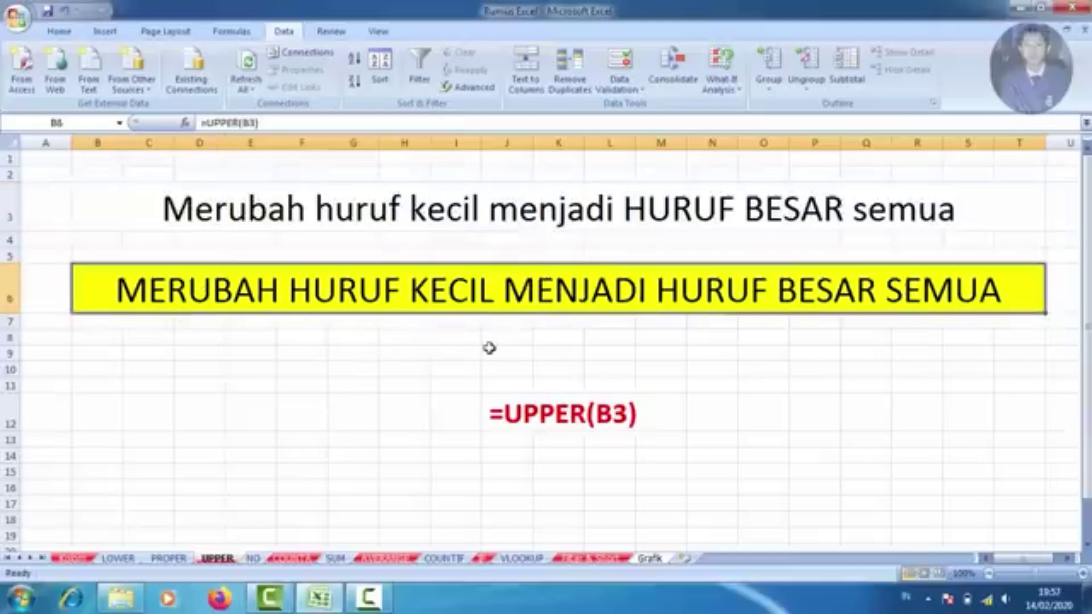
click(260, 559)
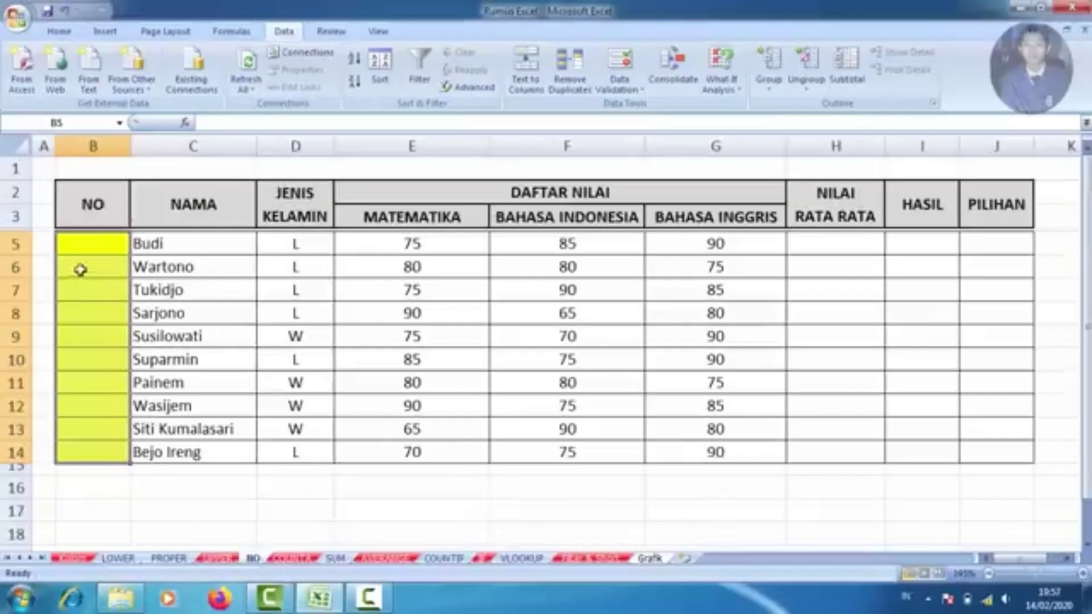
click(85, 249)
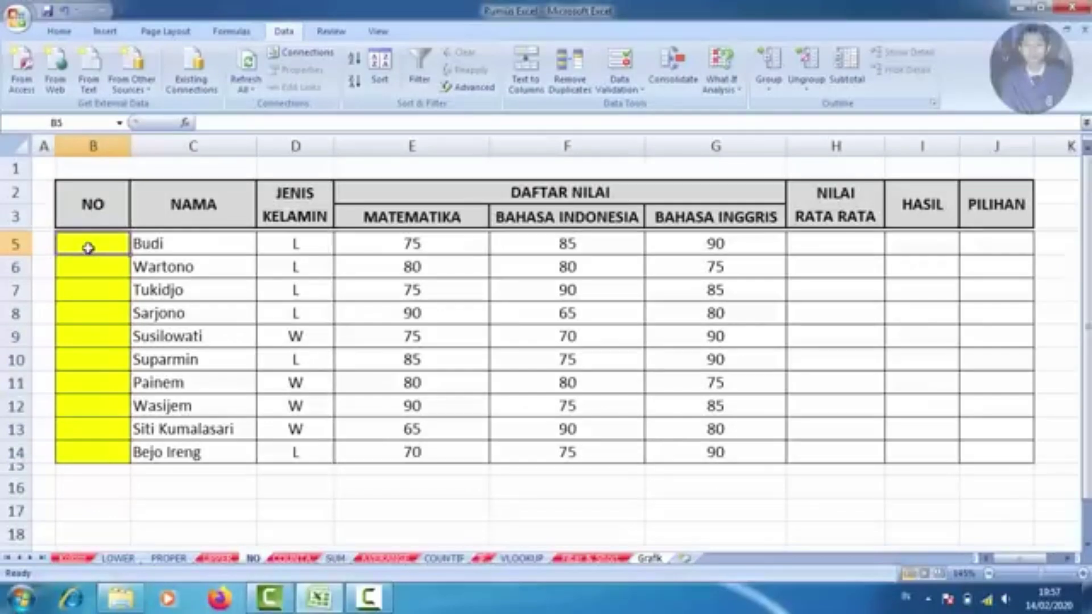
text(1)
key(Return)
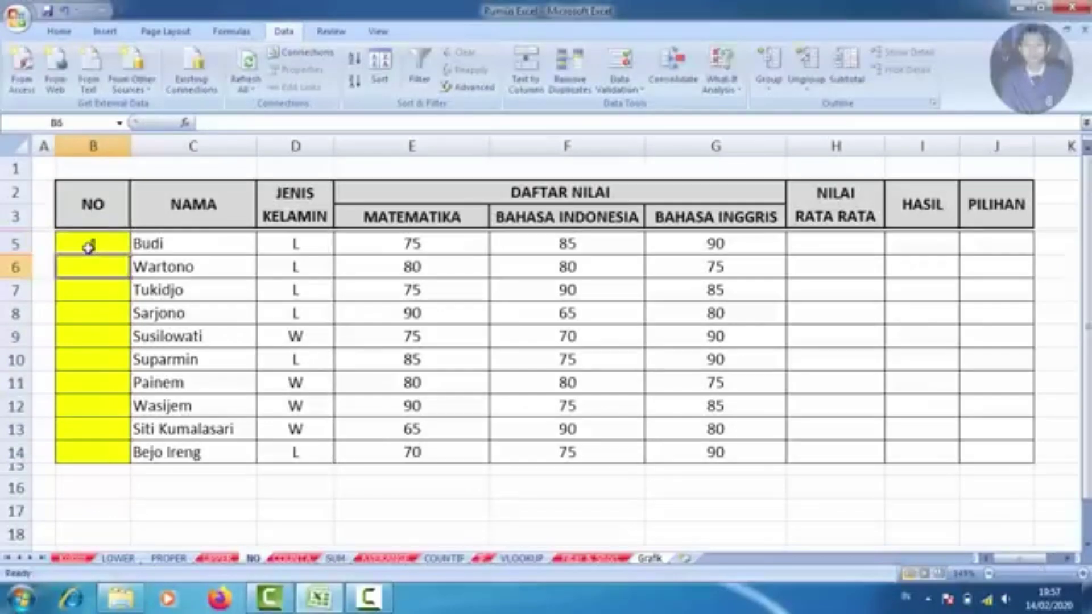
text(2)
key(Return)
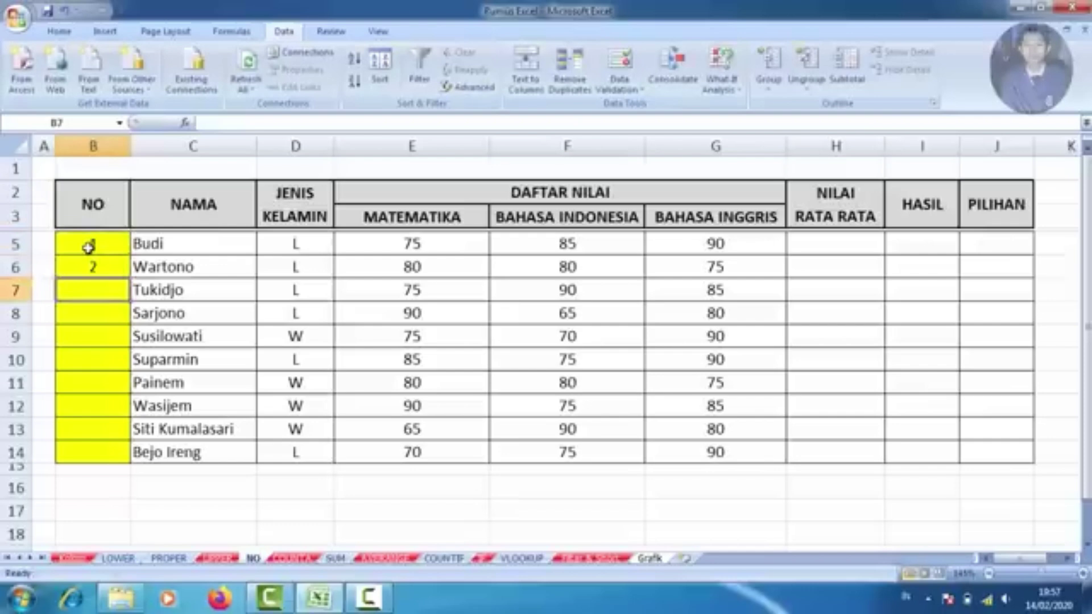
Step: Replace the number in cell B6 with the formula =B5+1
key(Up)
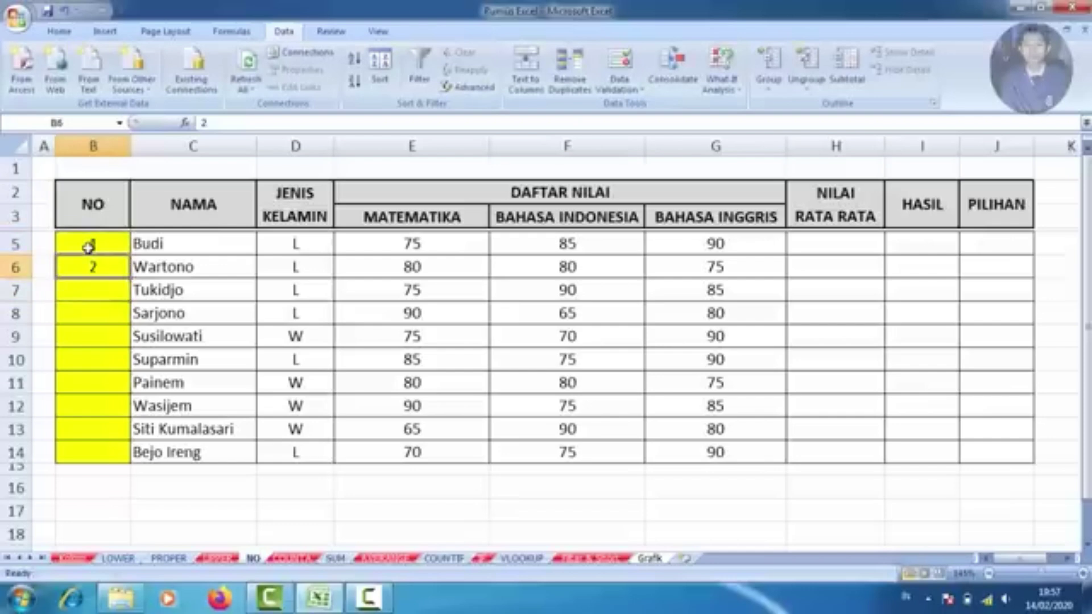
text(=)
click(88, 246)
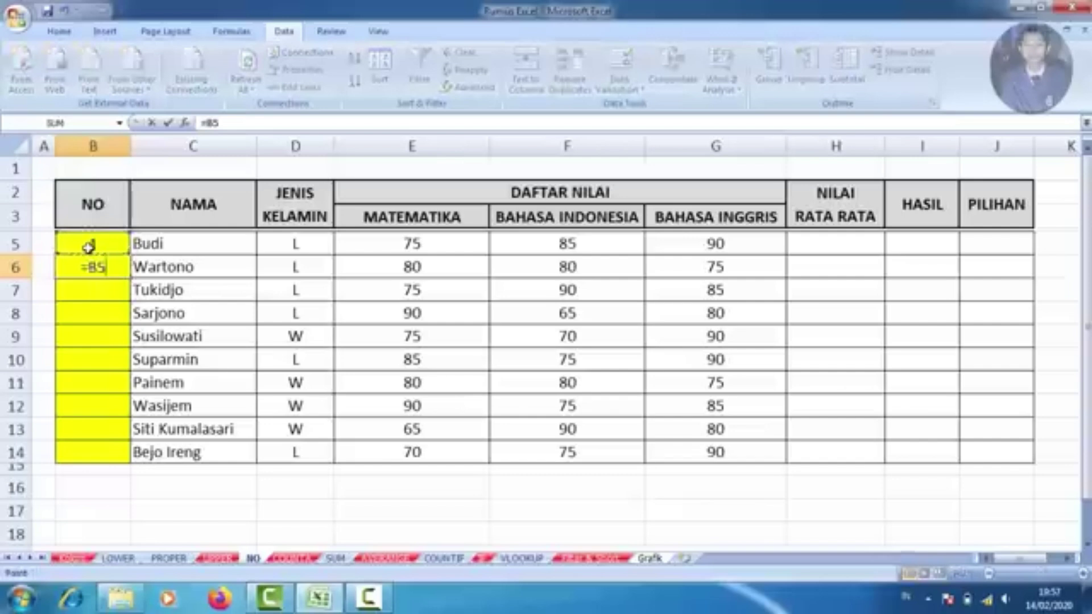
text(+1)
key(Return)
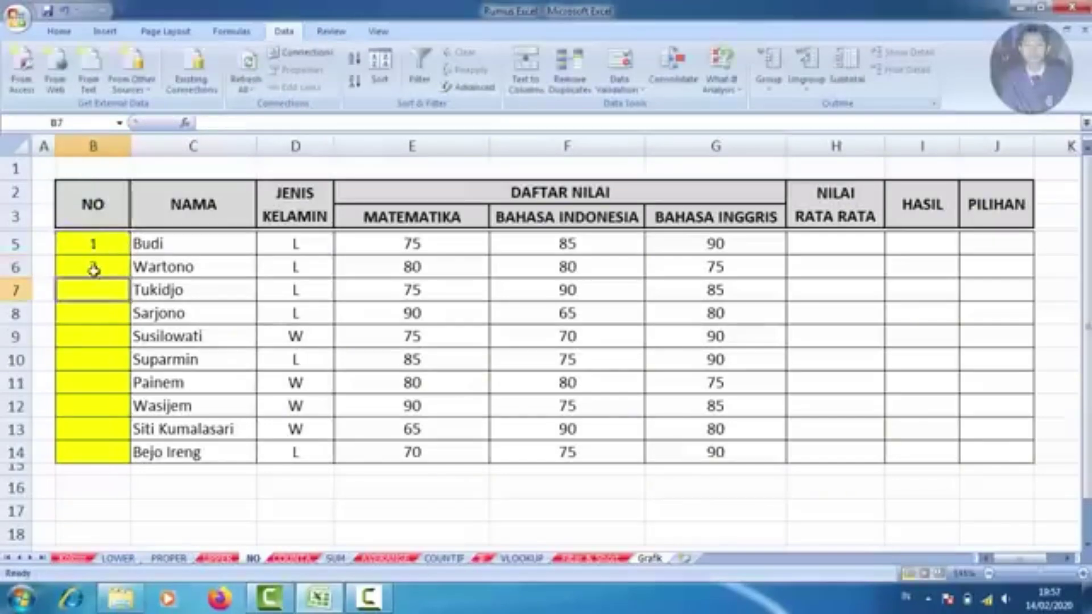
Step: Fill the B6 numbering formula down through B14 and check the copied formula in B7
click(93, 270)
drag(130, 277, 140, 455)
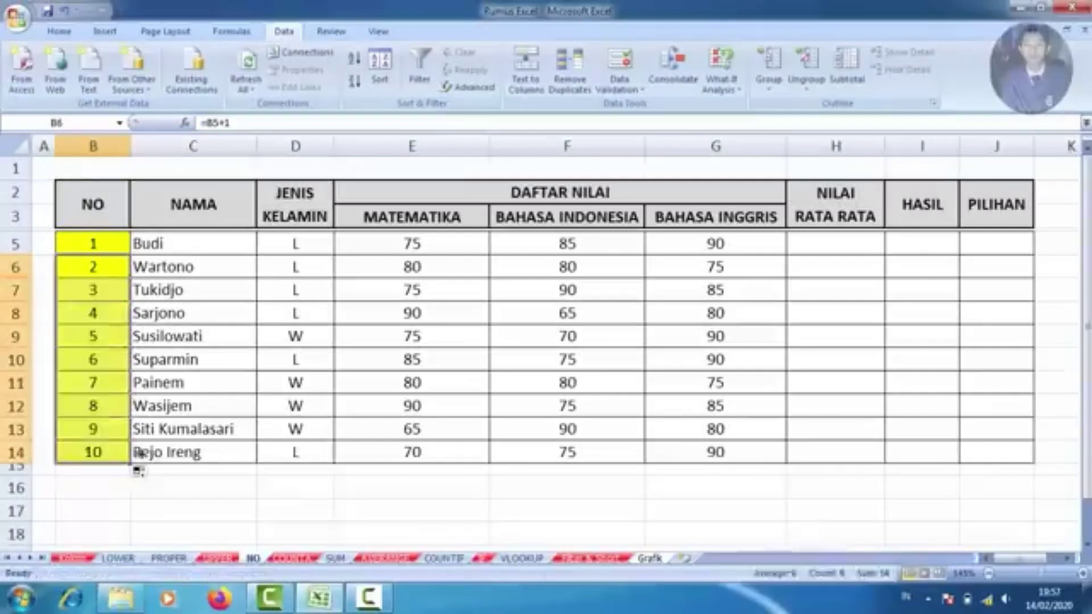
click(166, 386)
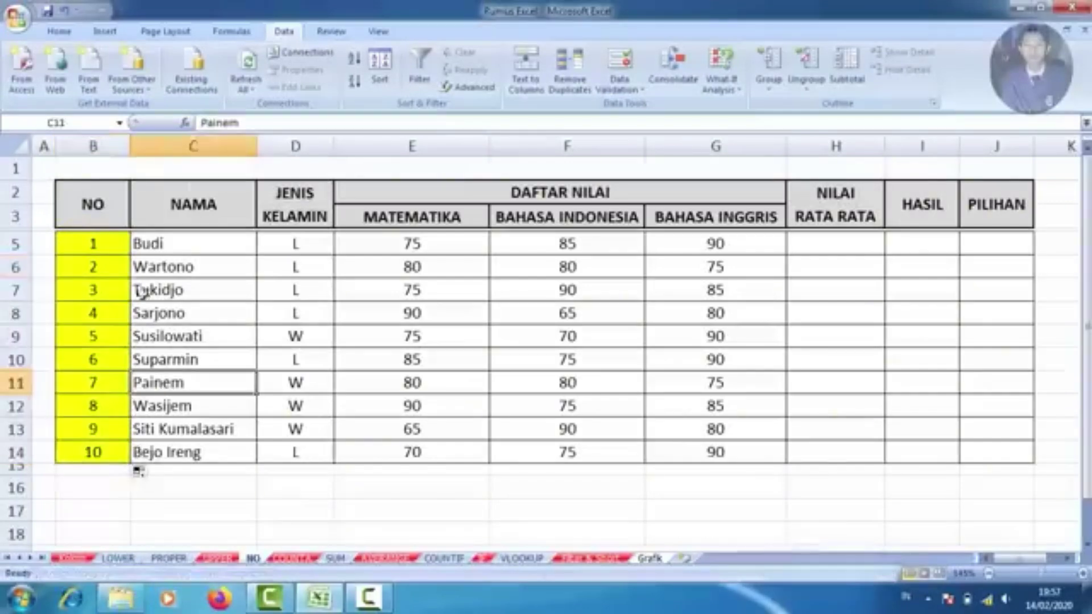
click(111, 291)
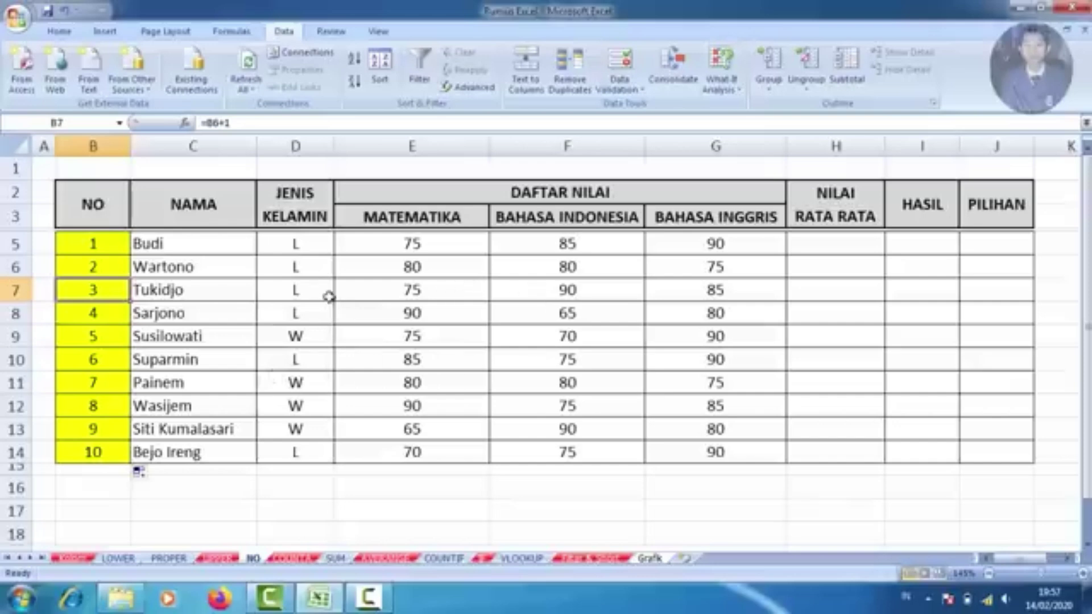
click(321, 346)
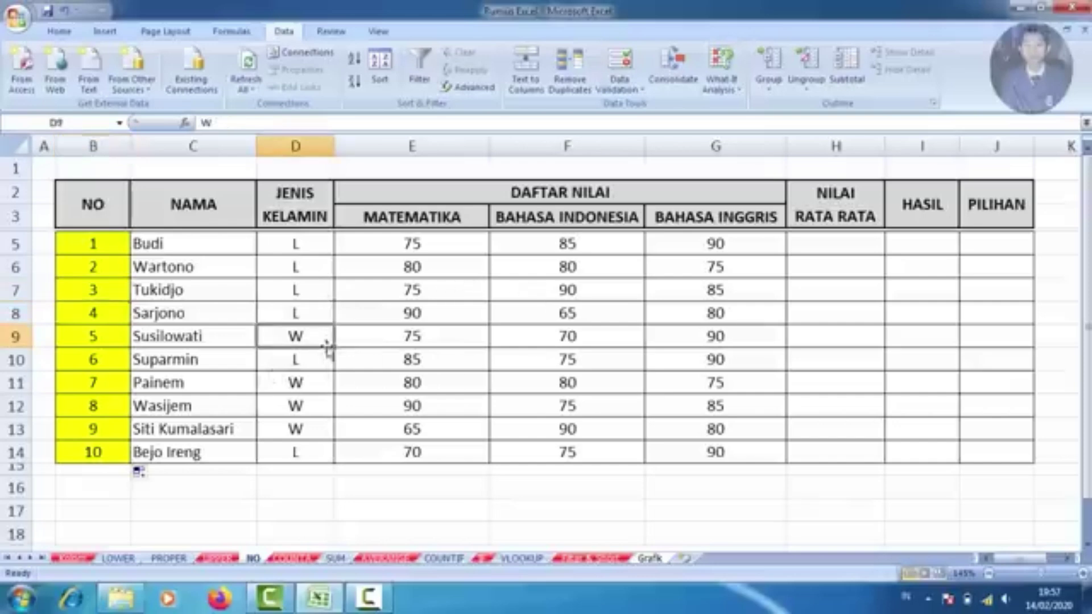
Step: On the COUNTA sheet, examine which MATEMATIKA scores in E5:E14 are filled in and which are blank
click(296, 560)
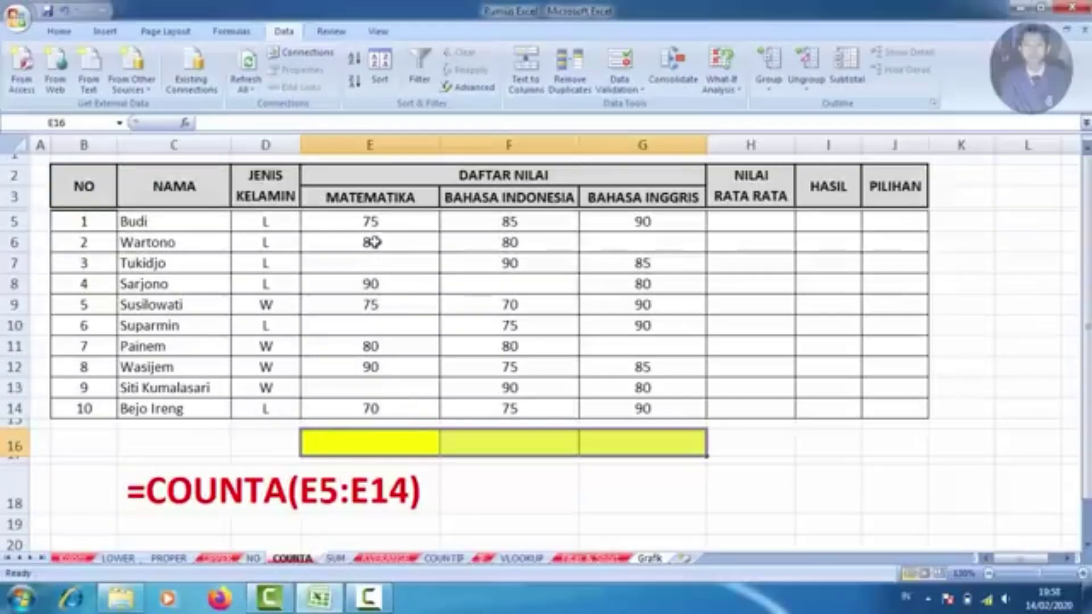
click(386, 222)
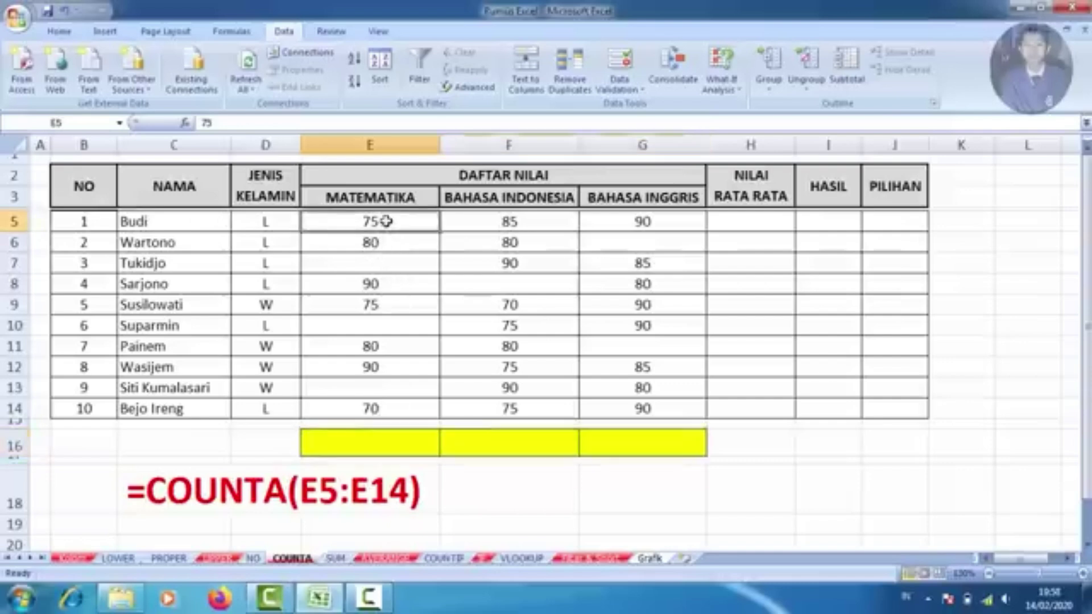
drag(386, 221, 384, 409)
click(378, 267)
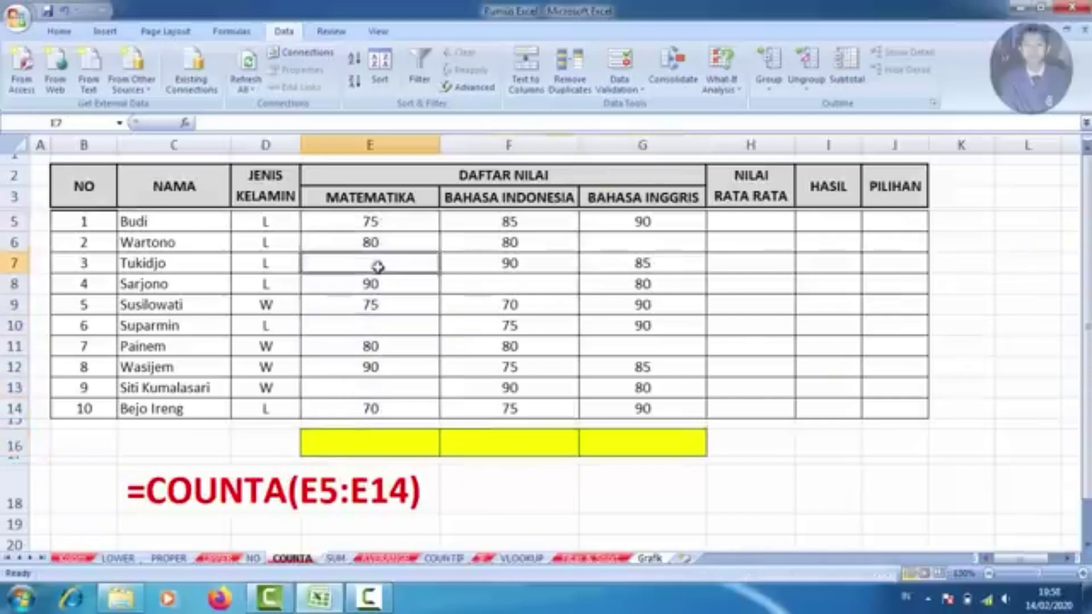
click(374, 323)
click(376, 387)
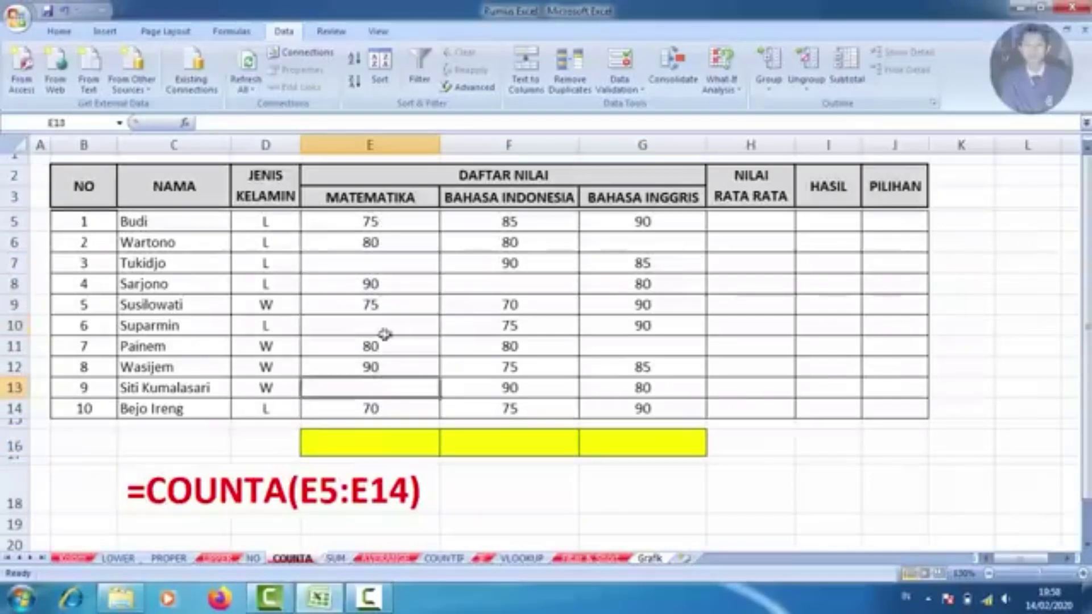
drag(383, 222, 377, 408)
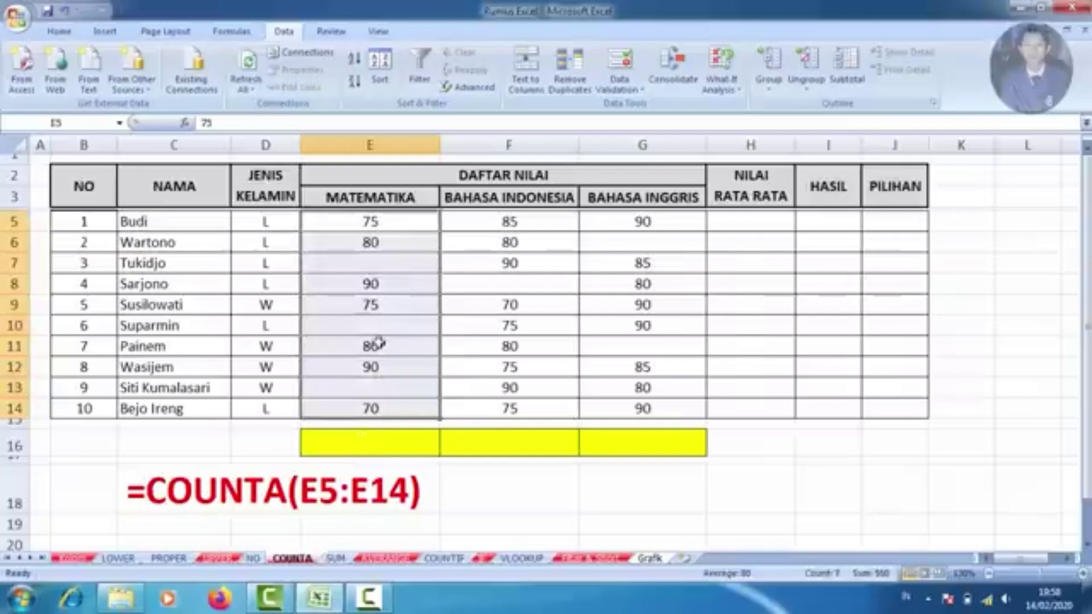
click(374, 394)
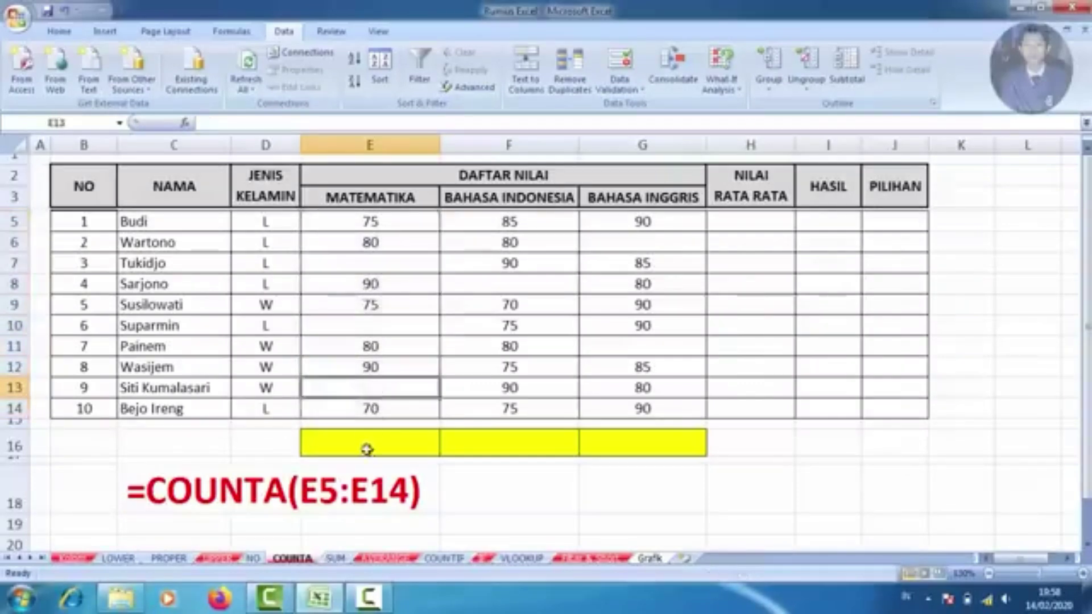
Step: Enter the formula =COUNTA(E5:E14) in the yellow cell E16 and compare it with the MATEMATIKA scores
click(367, 445)
text(=)
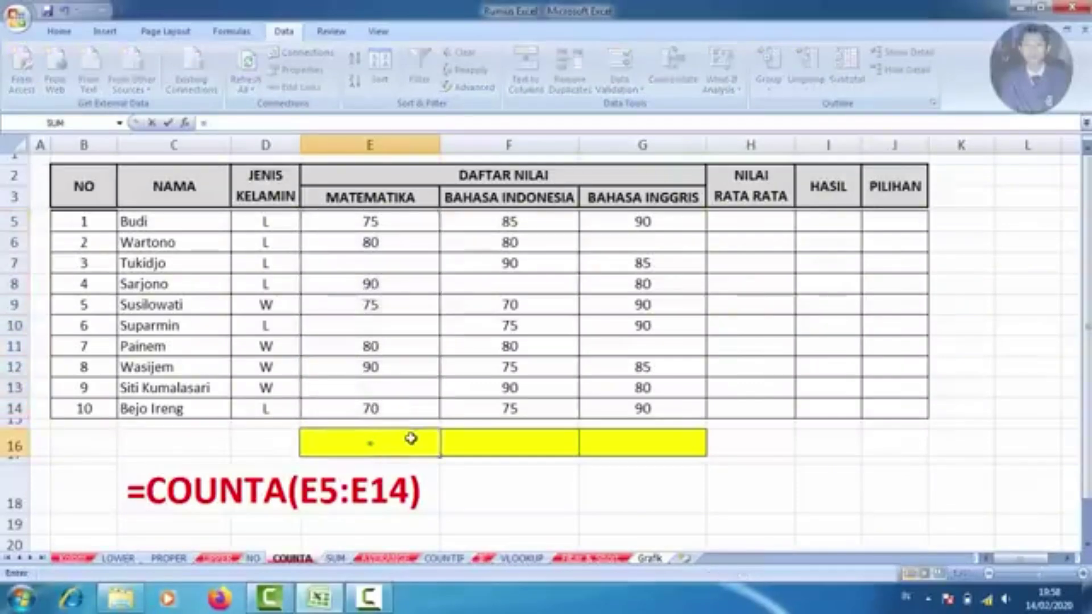
text(coun)
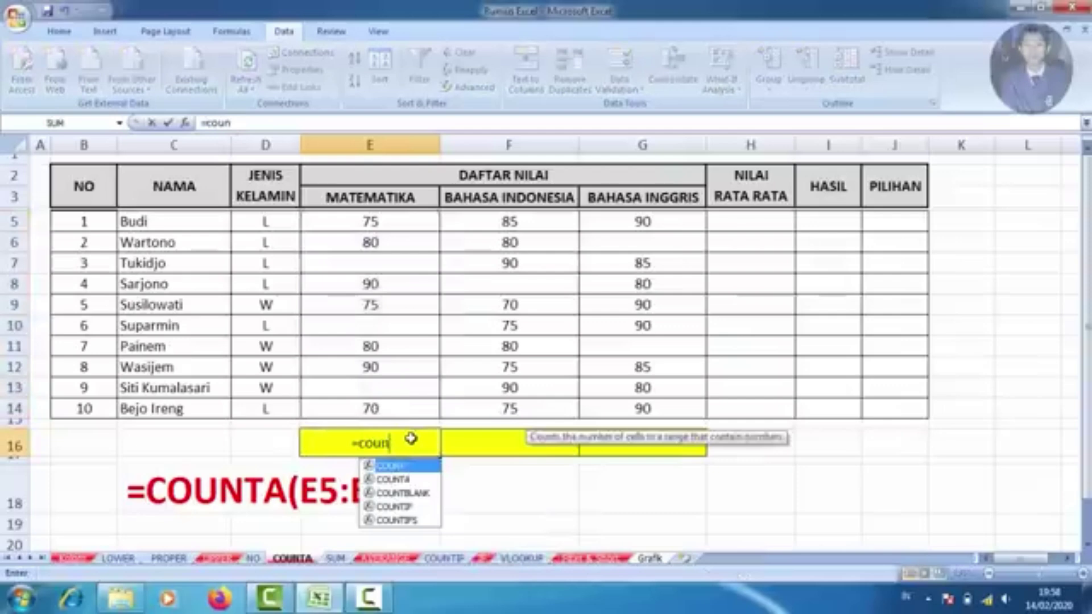
double_click(399, 481)
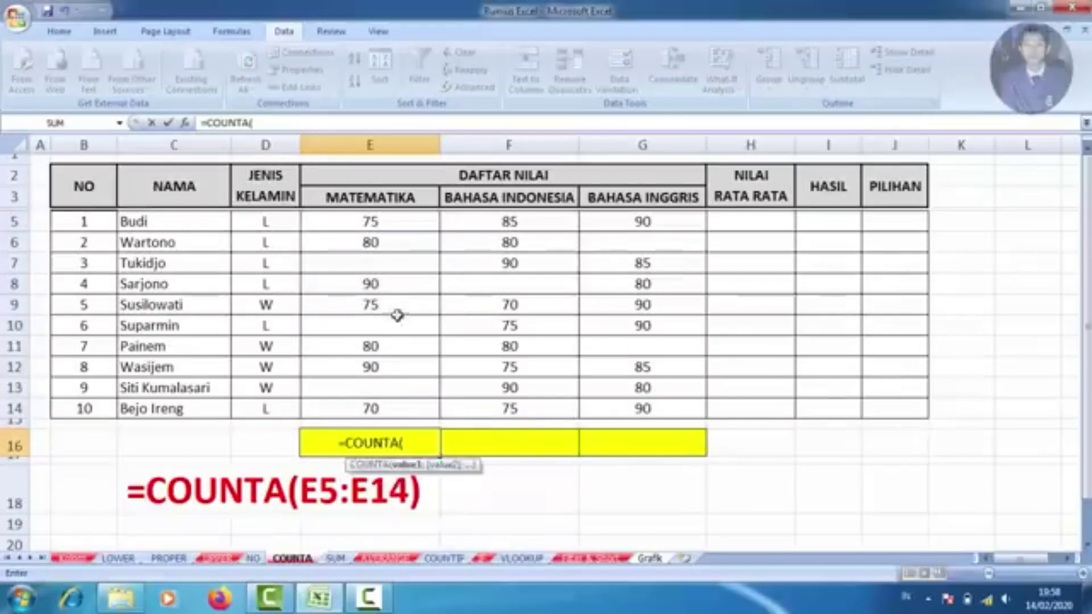
drag(373, 223, 370, 406)
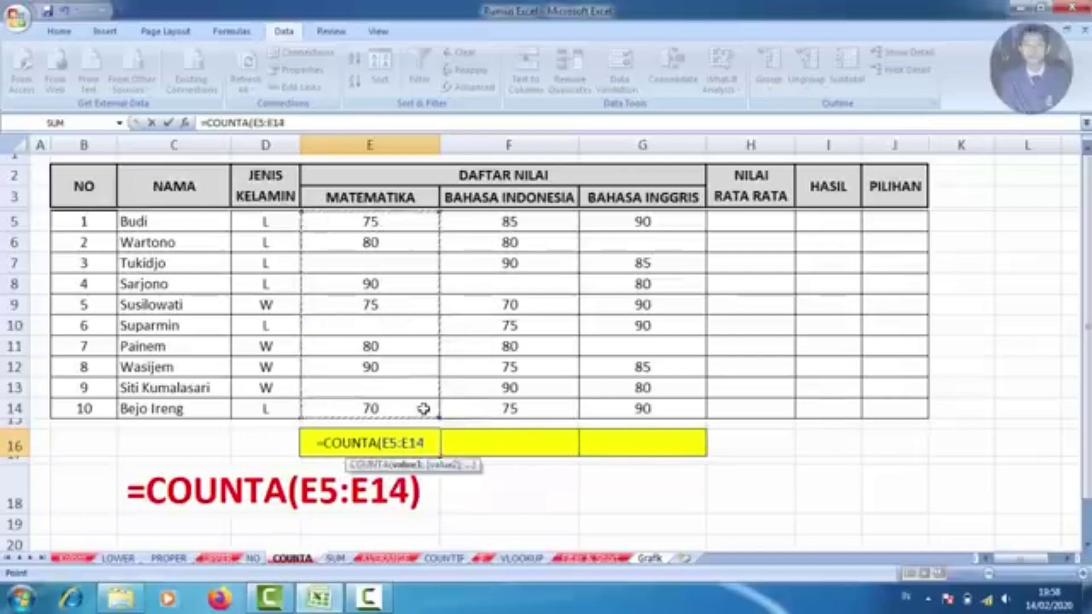
text())
key(Return)
click(396, 444)
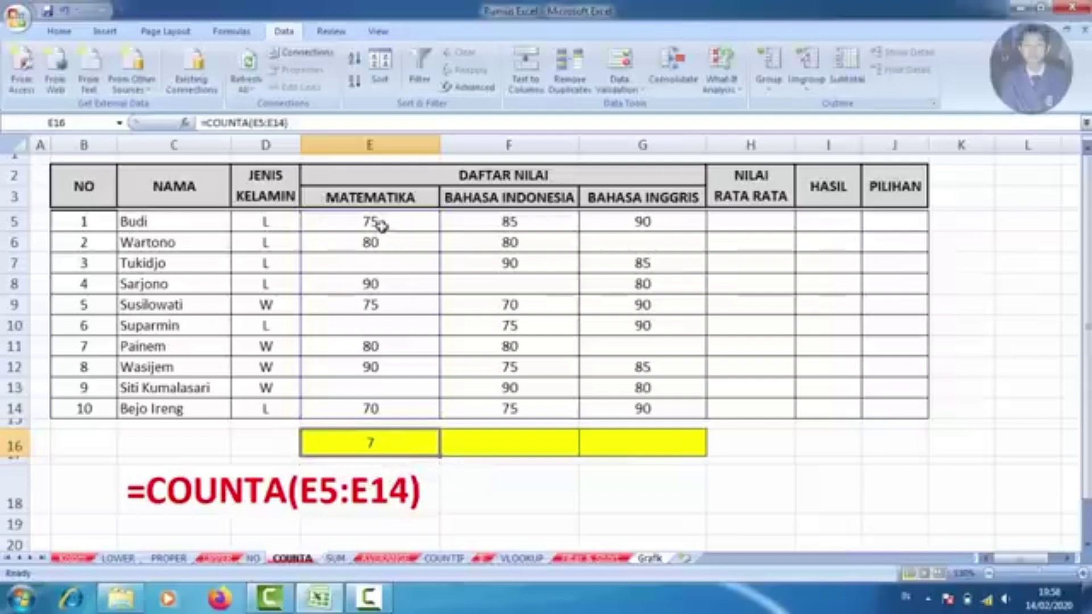
drag(378, 223, 385, 346)
click(376, 324)
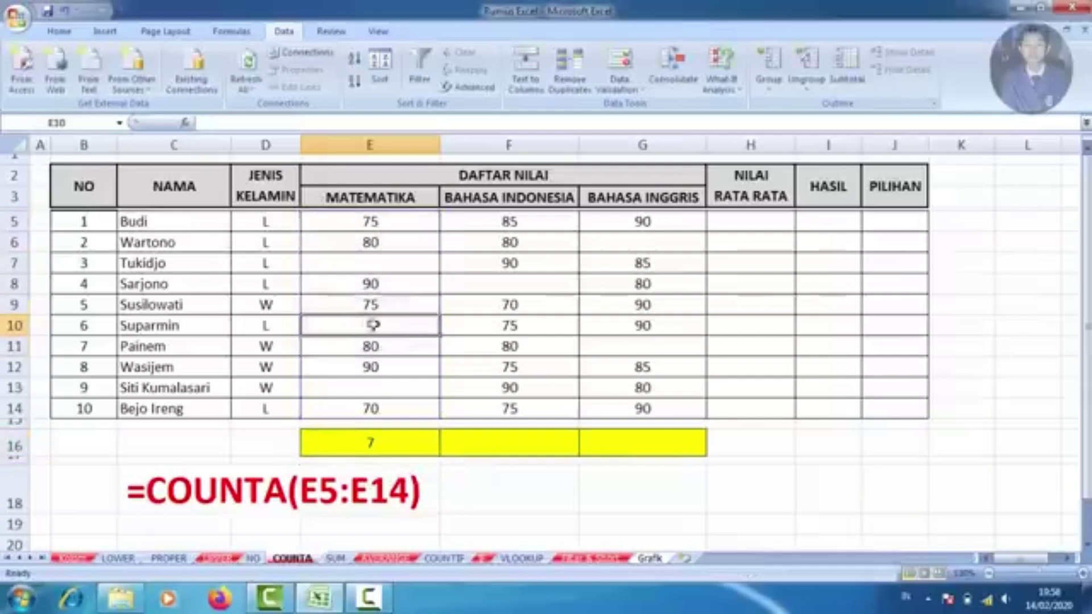
click(383, 264)
Step: Fill the COUNTA formula from E16 across to G16 and check the copy in F16
click(410, 453)
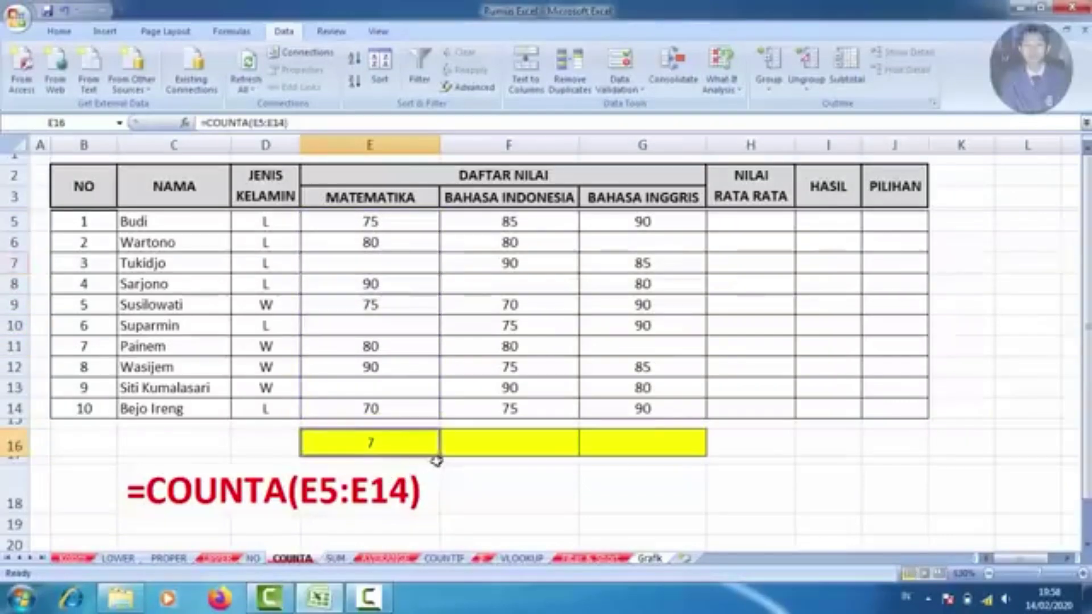
drag(438, 457, 666, 458)
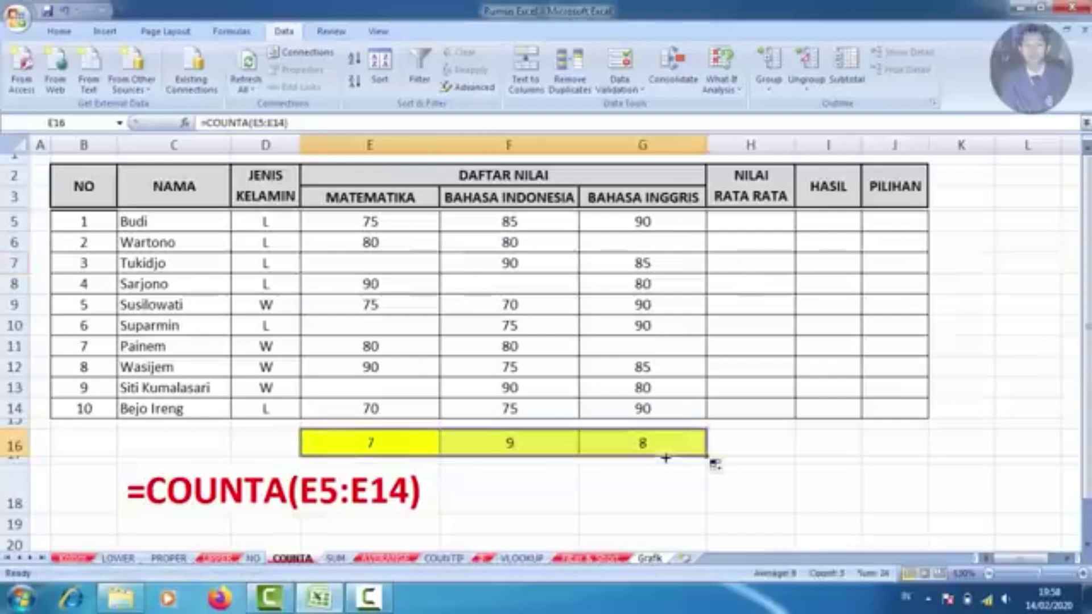
click(495, 449)
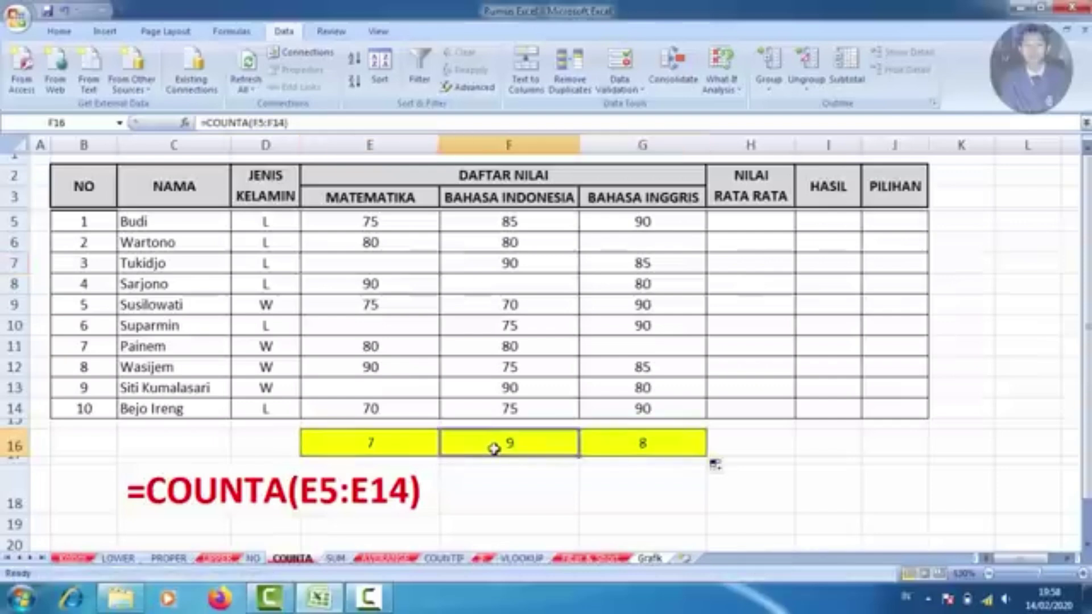
Step: On the SUM sheet, total the MATEMATIKA scores with =SUM(E4:E13) in cell E15 of the Jumlah row
click(336, 559)
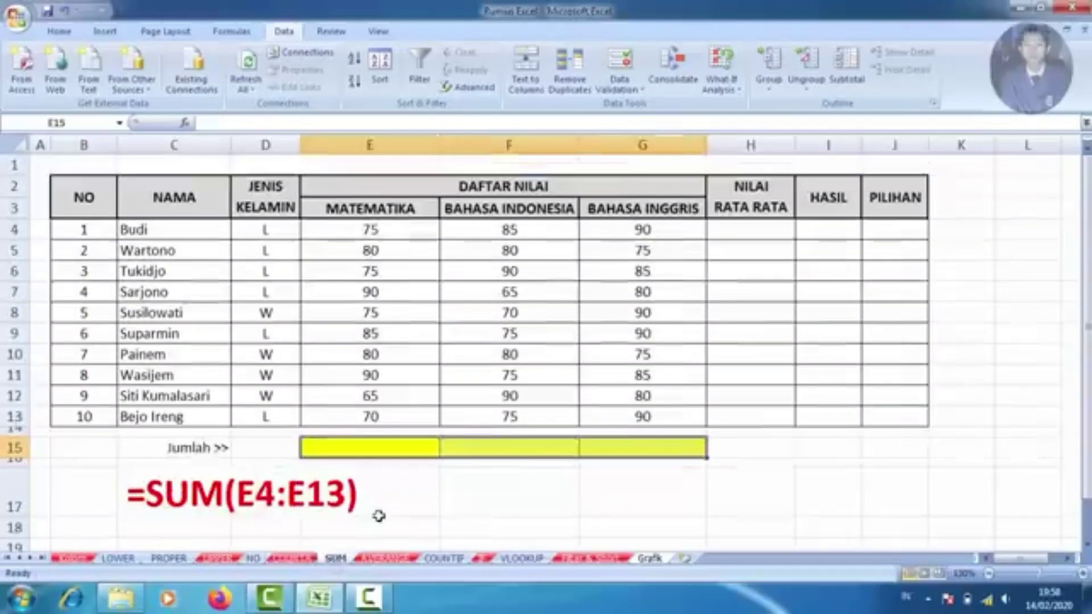
click(373, 442)
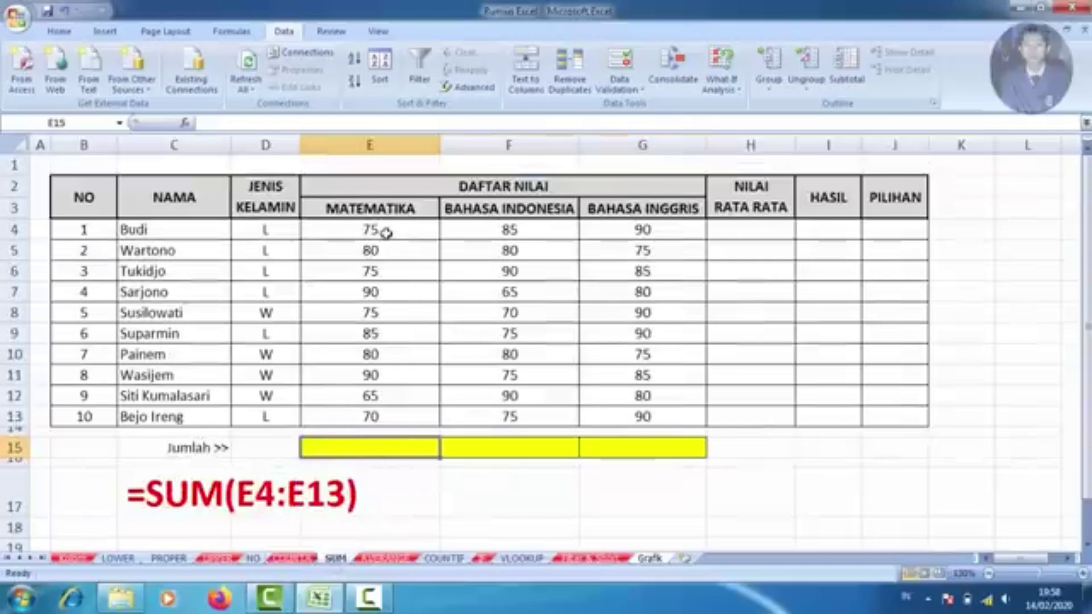
drag(392, 230, 390, 409)
click(381, 448)
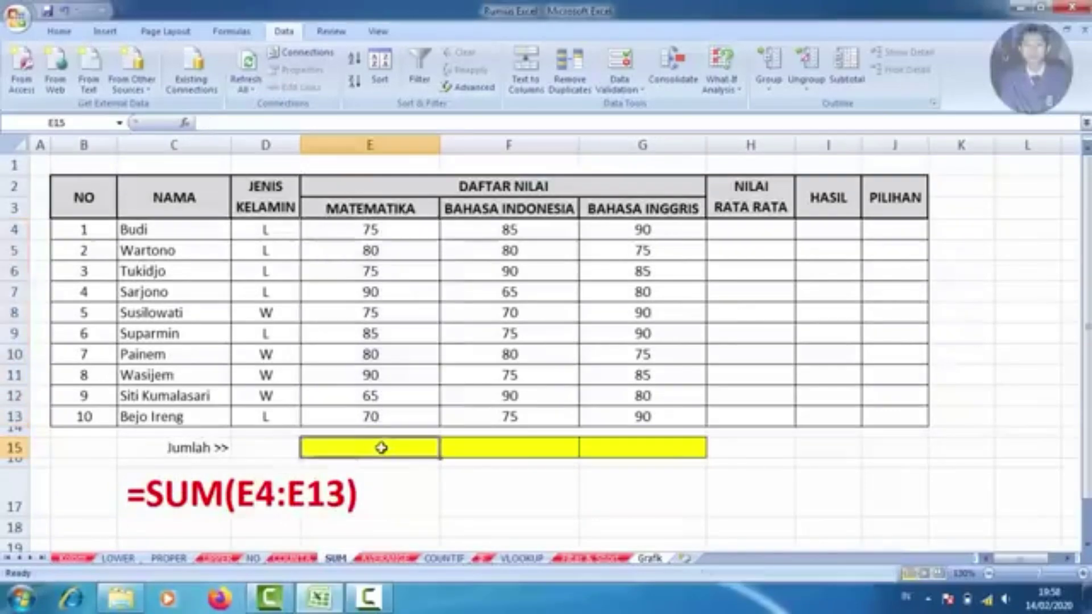
text(=sum)
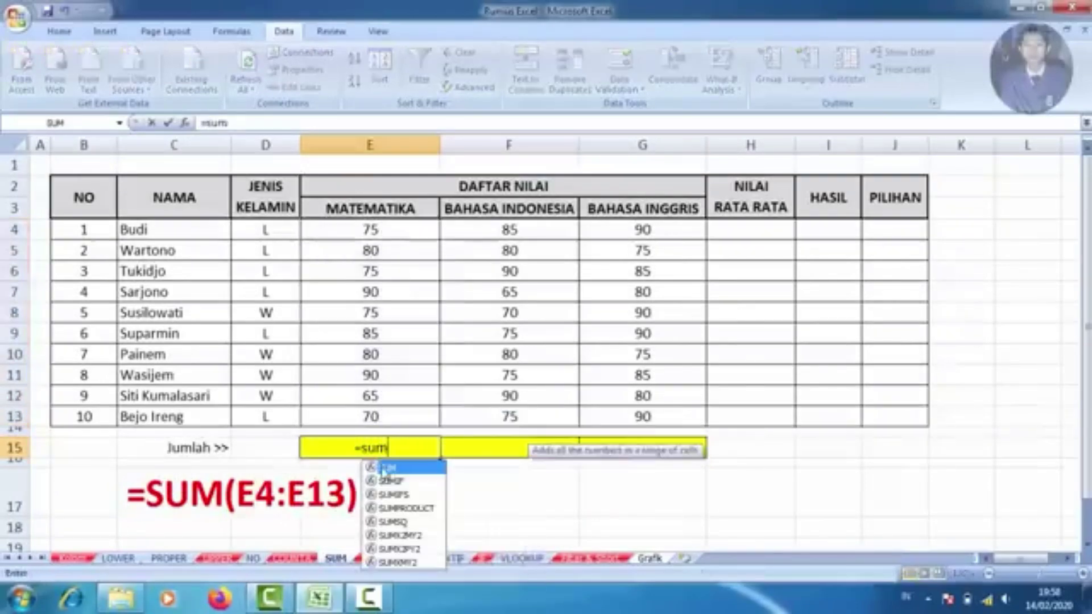
double_click(384, 467)
drag(393, 230, 393, 414)
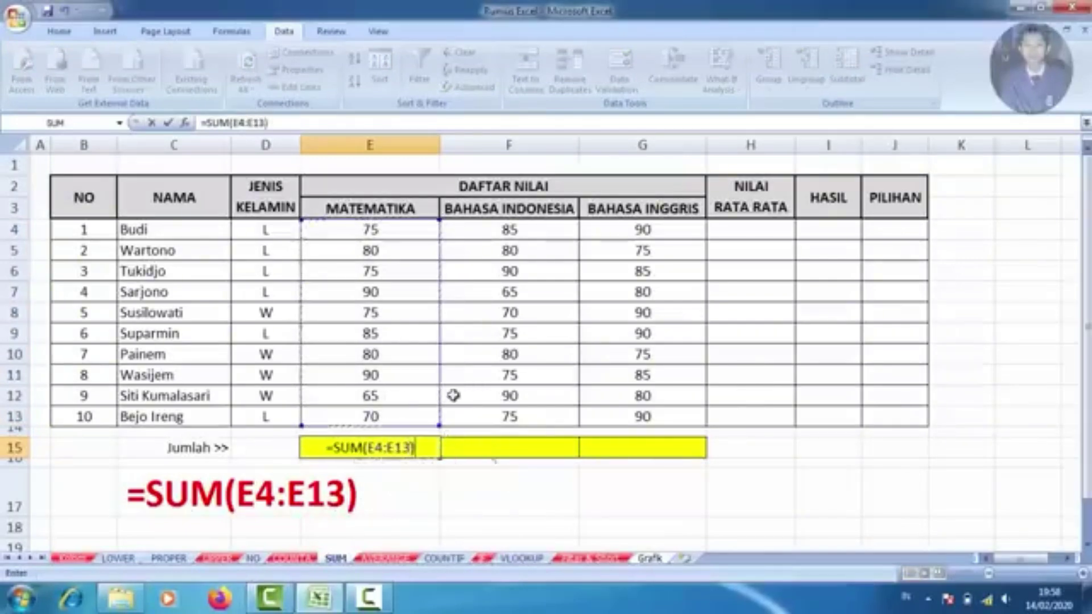
key(Return)
Step: Fill the SUM formula from E15 across to G15 for the BAHASA INDONESIA and BAHASA INGGRIS columns
click(412, 453)
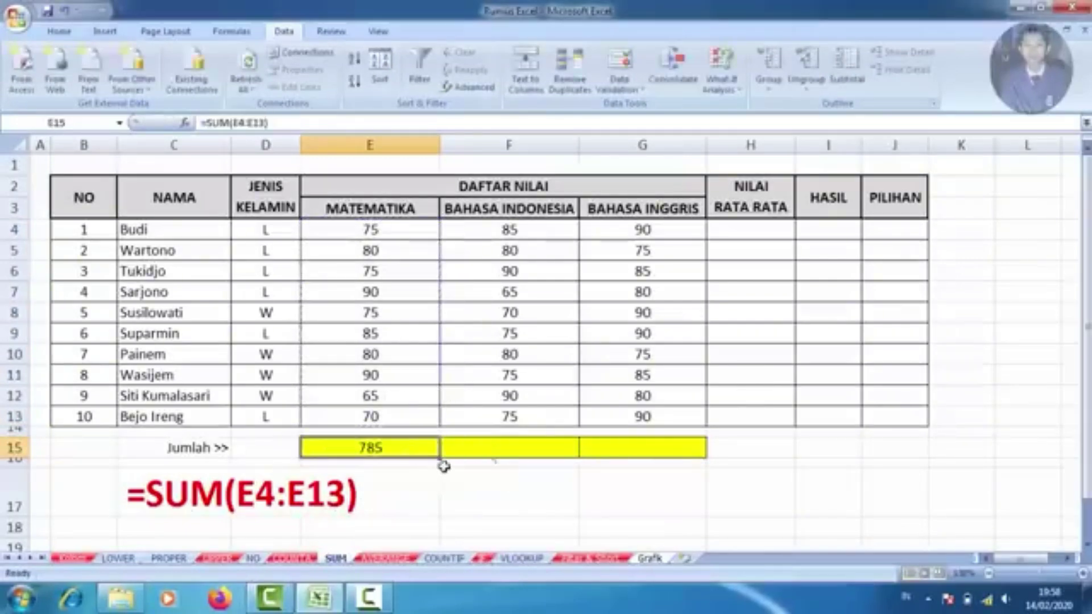
drag(441, 461, 666, 477)
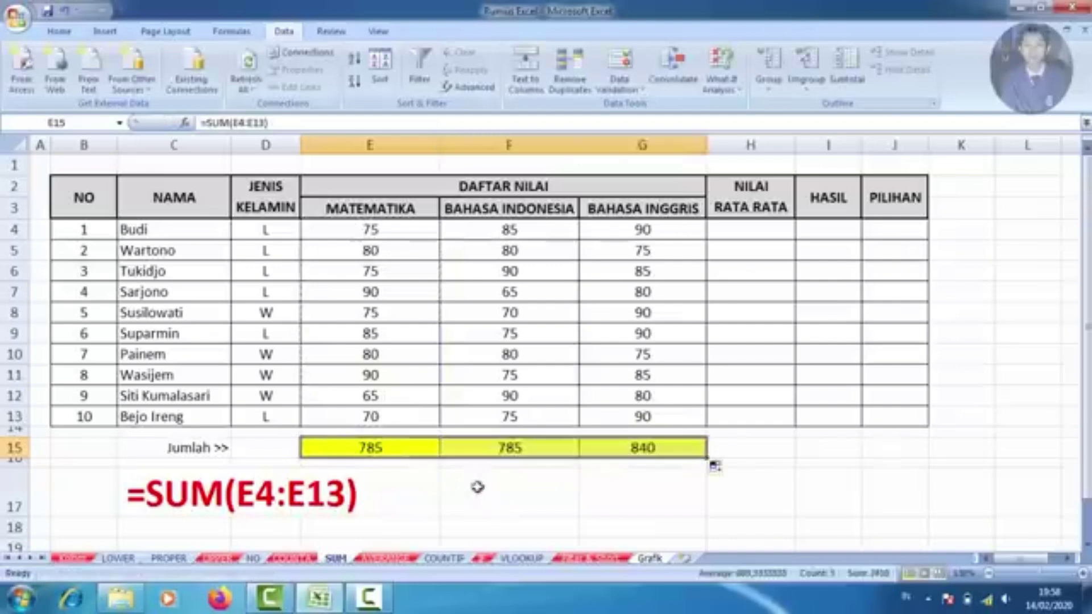
click(466, 477)
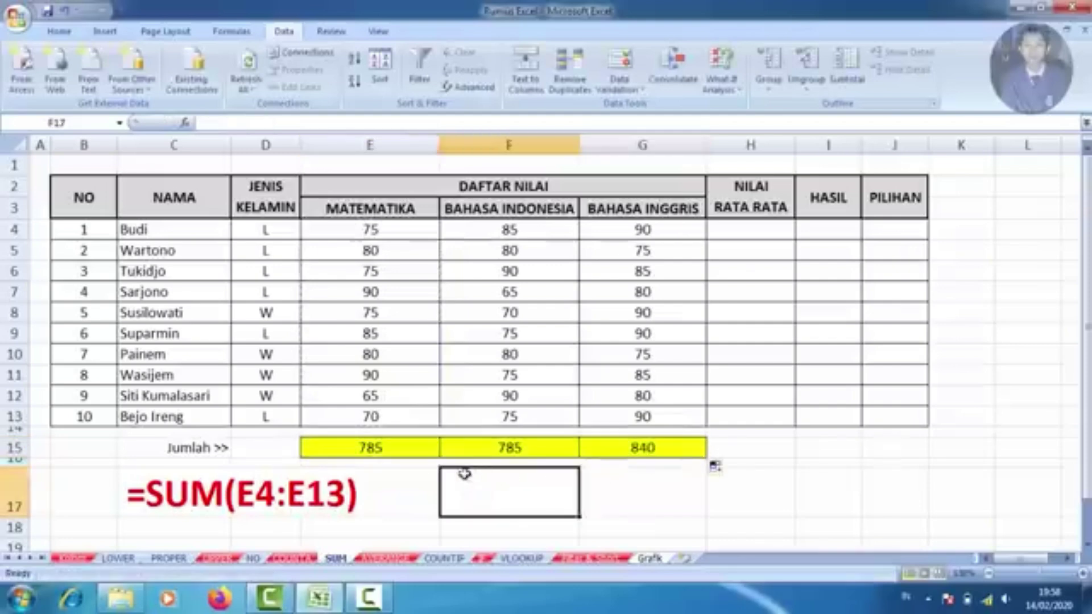
Step: Open the AVERANGE sheet and examine the three subject scores of the first student in E5, F5 and G5
click(385, 558)
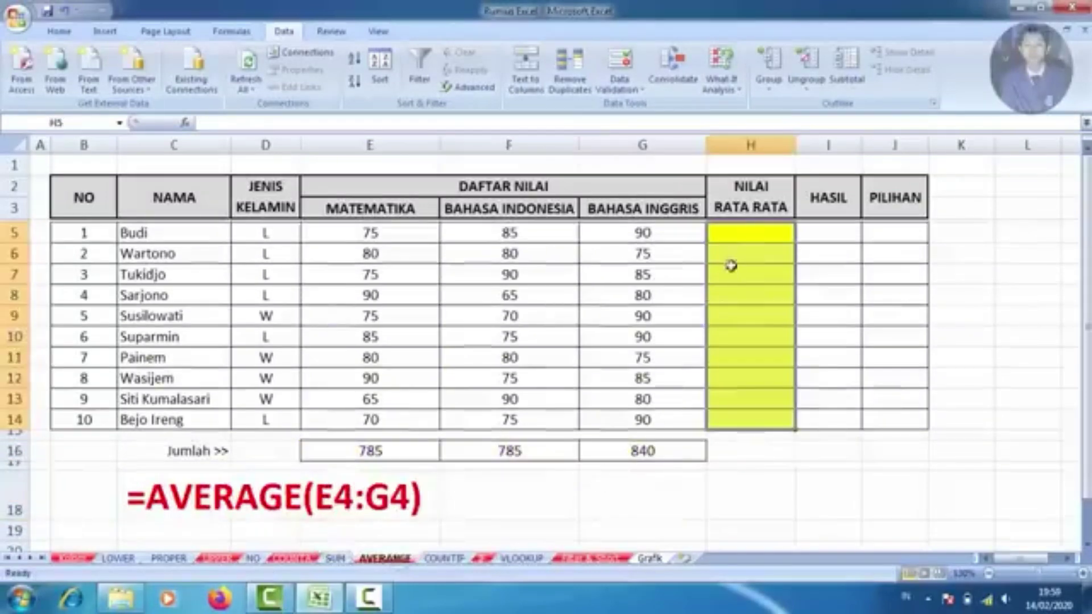
click(739, 232)
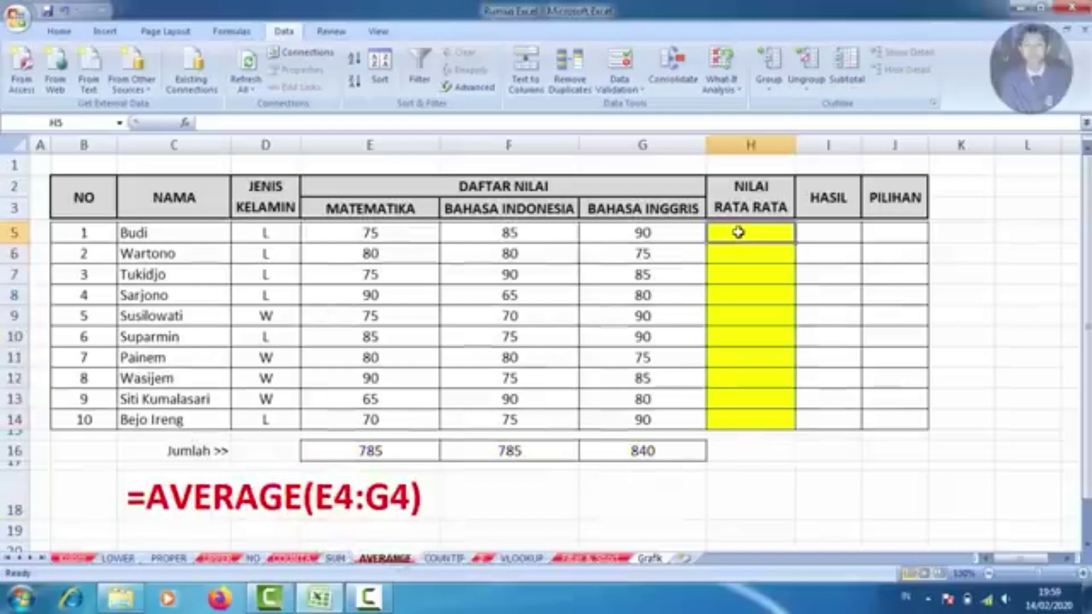
click(370, 233)
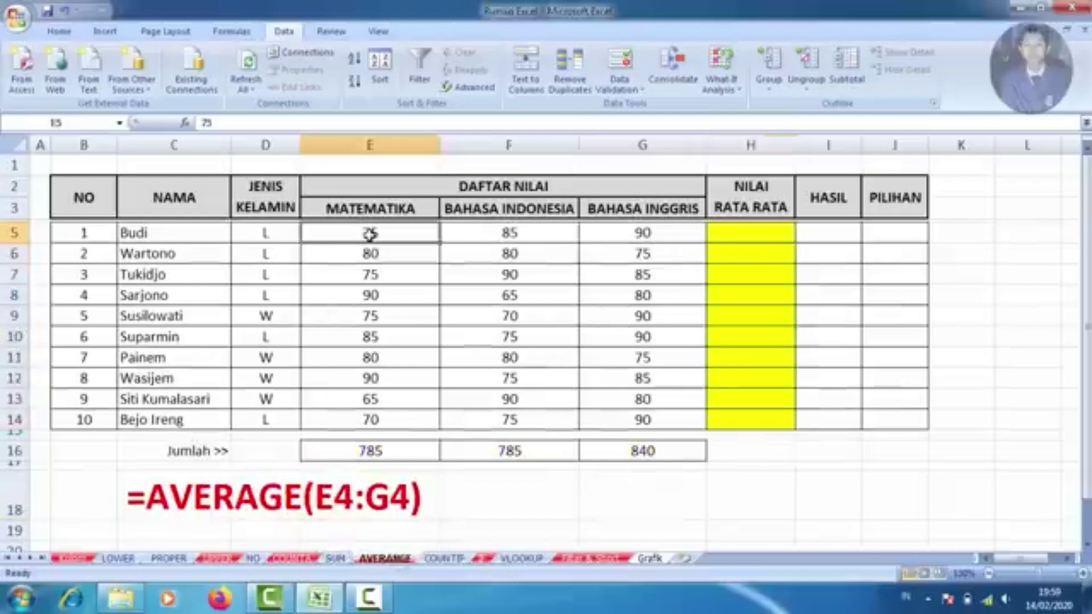
click(489, 232)
click(603, 240)
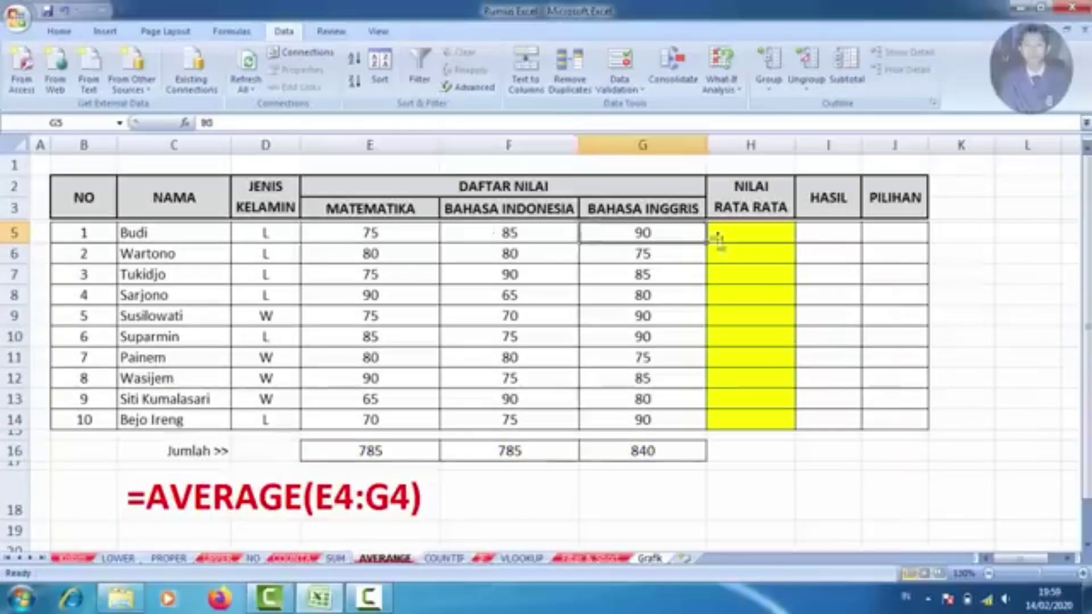
Step: Calculate the first student's NILAI RATA RATA in cell H5 with the formula =AVERAGE(E5:G5)
click(754, 238)
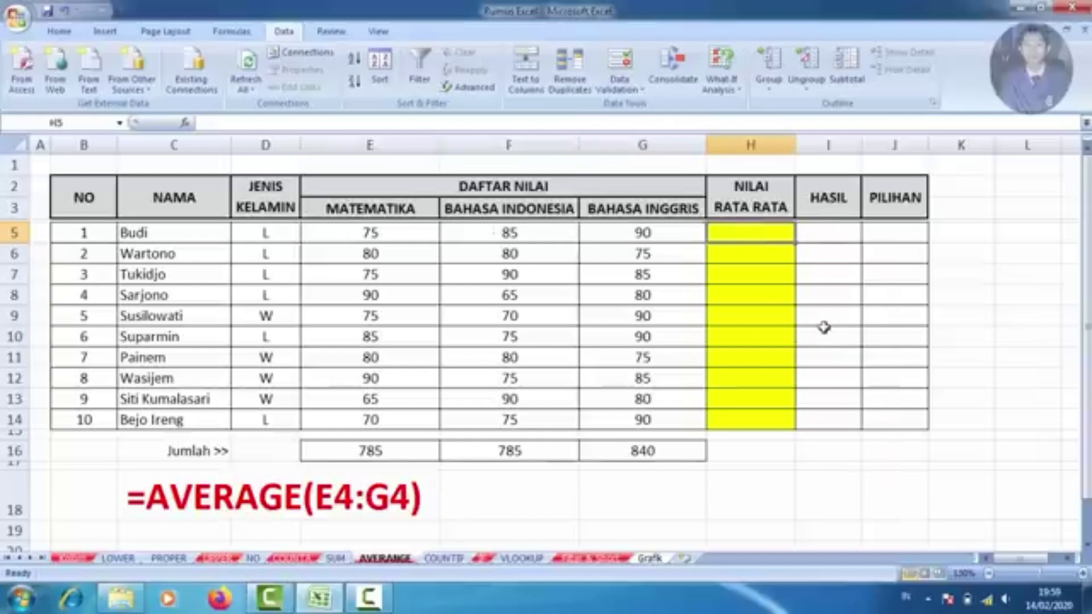
text(=a)
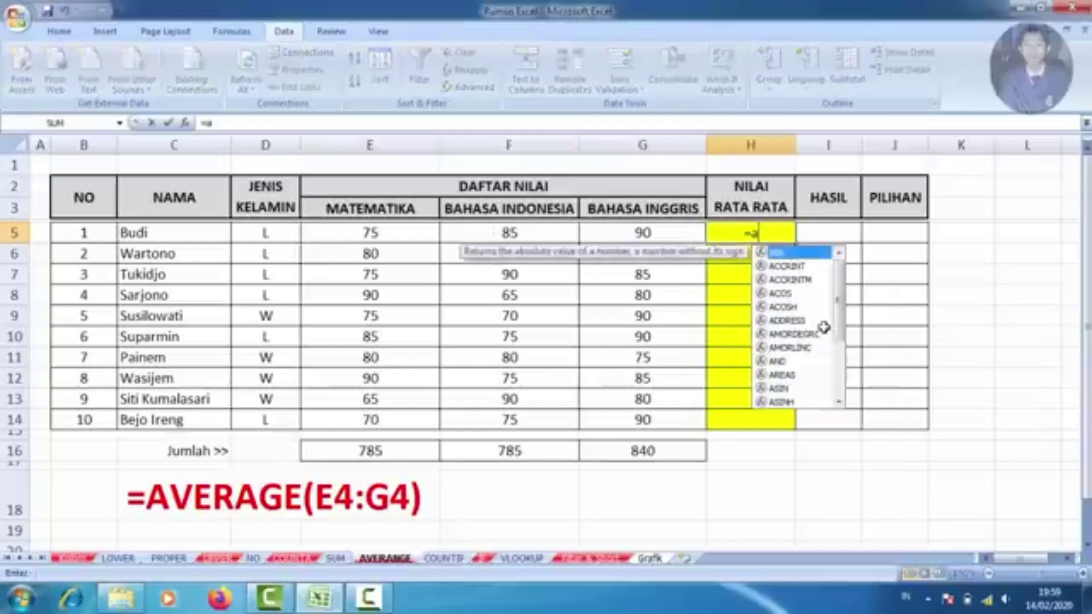
text(v)
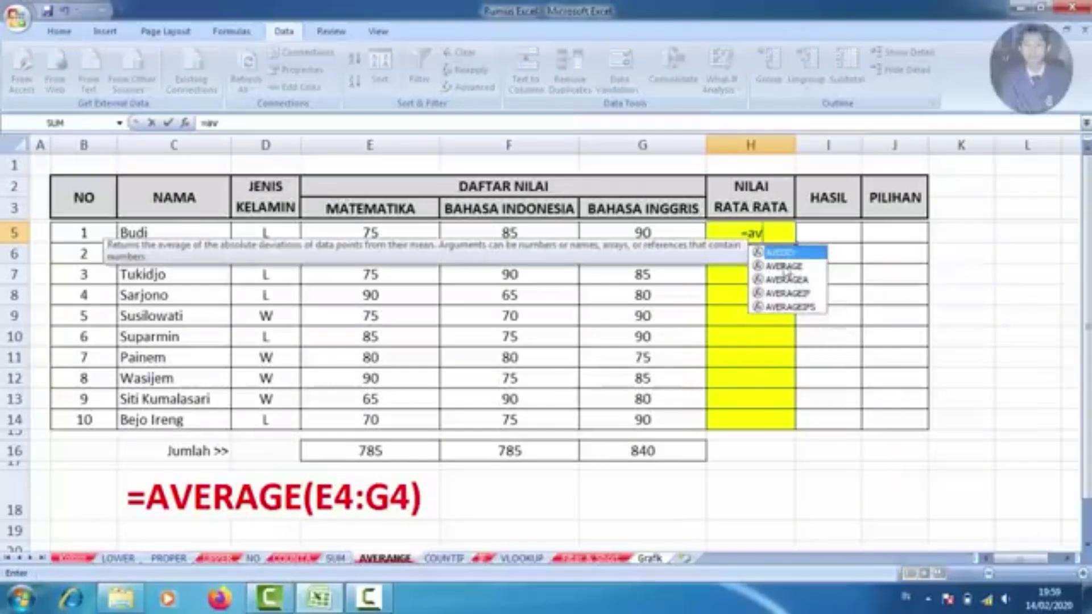
double_click(784, 266)
click(364, 233)
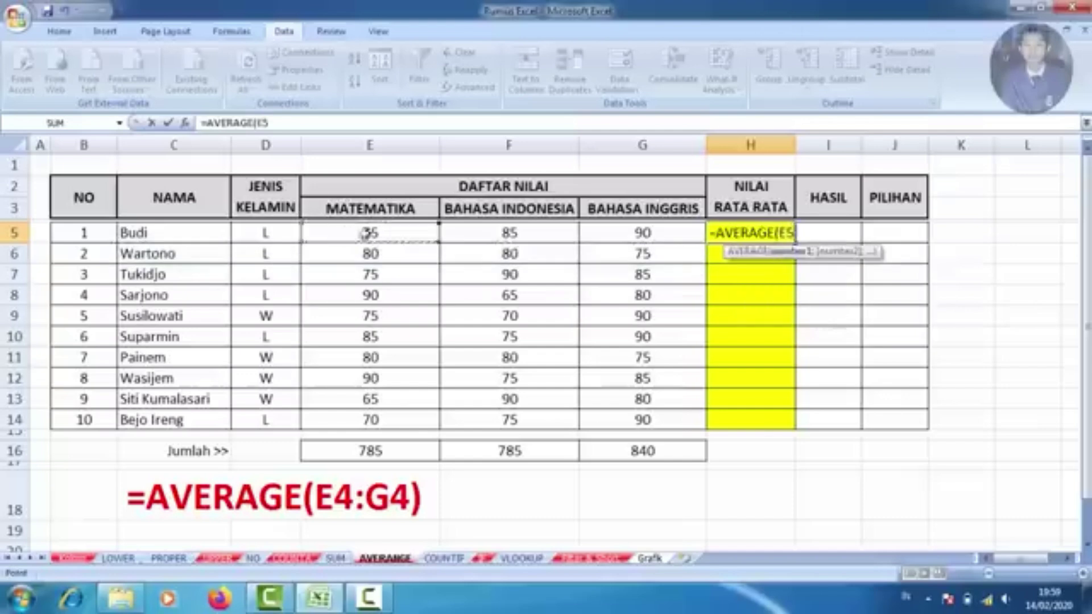
drag(365, 233, 637, 233)
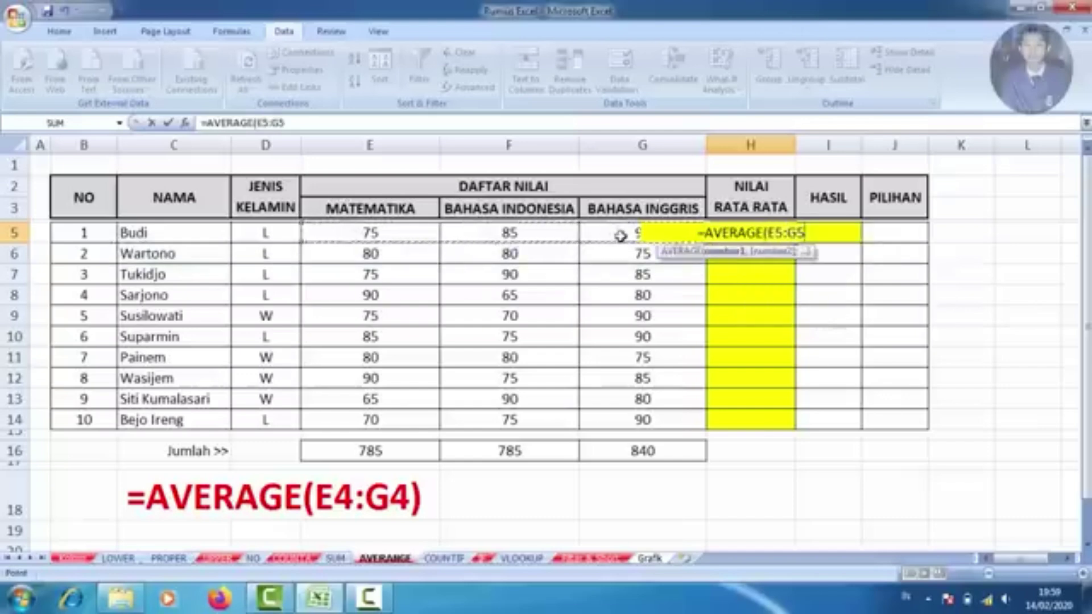
text())
key(Return)
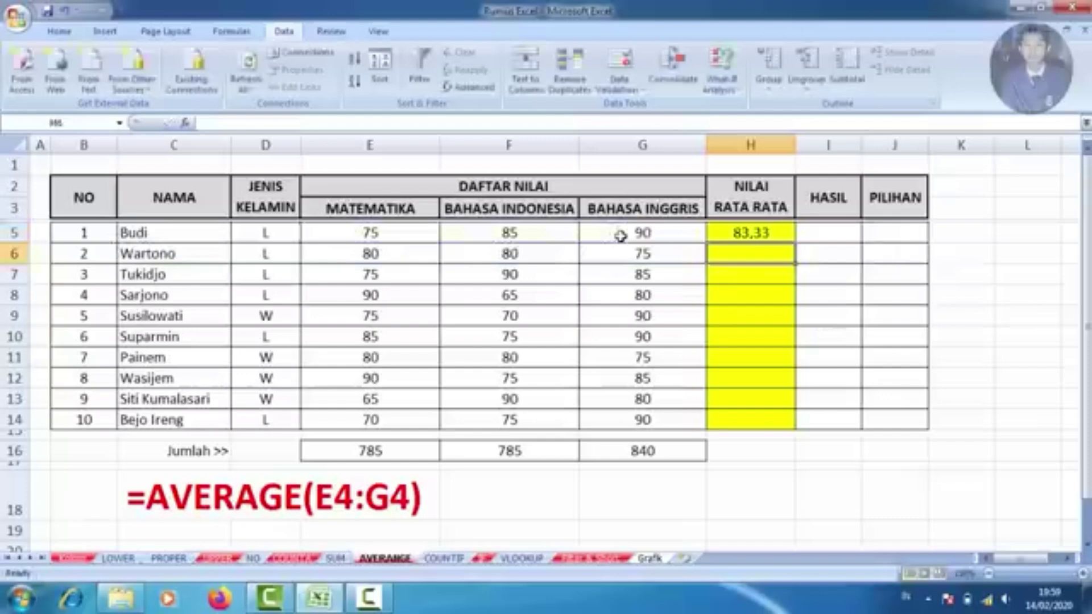
Step: Fill the AVERAGE formula from H5 down to H14 for the remaining students
click(761, 234)
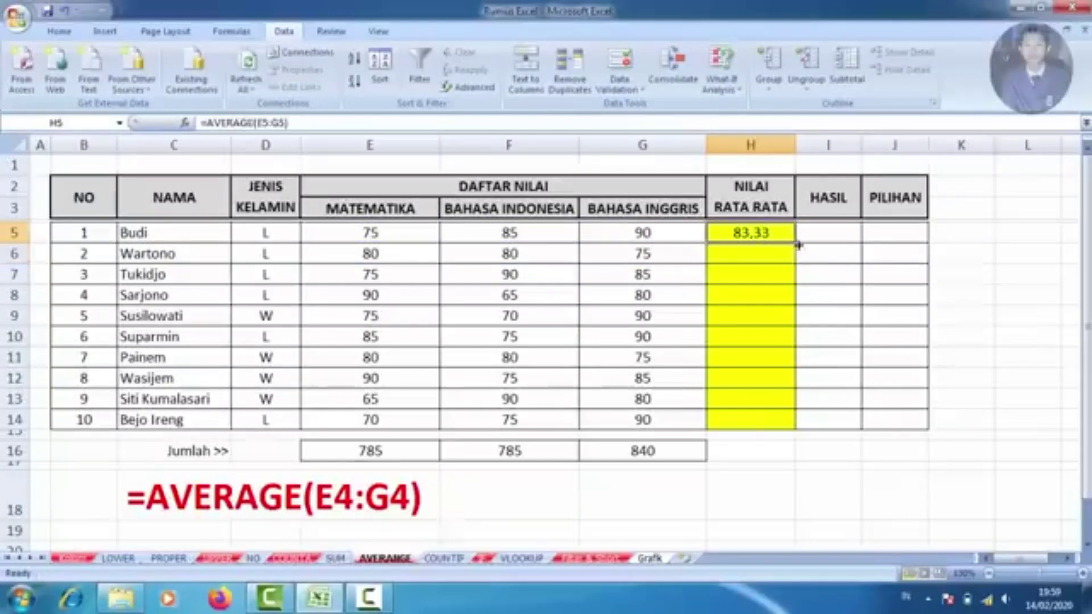
drag(799, 246, 794, 426)
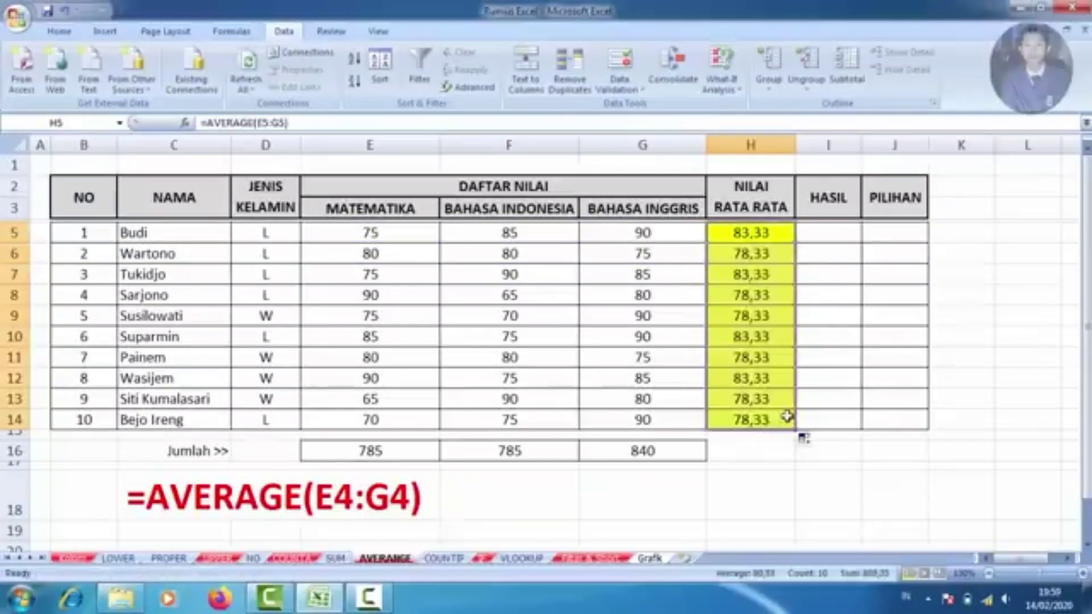
click(747, 465)
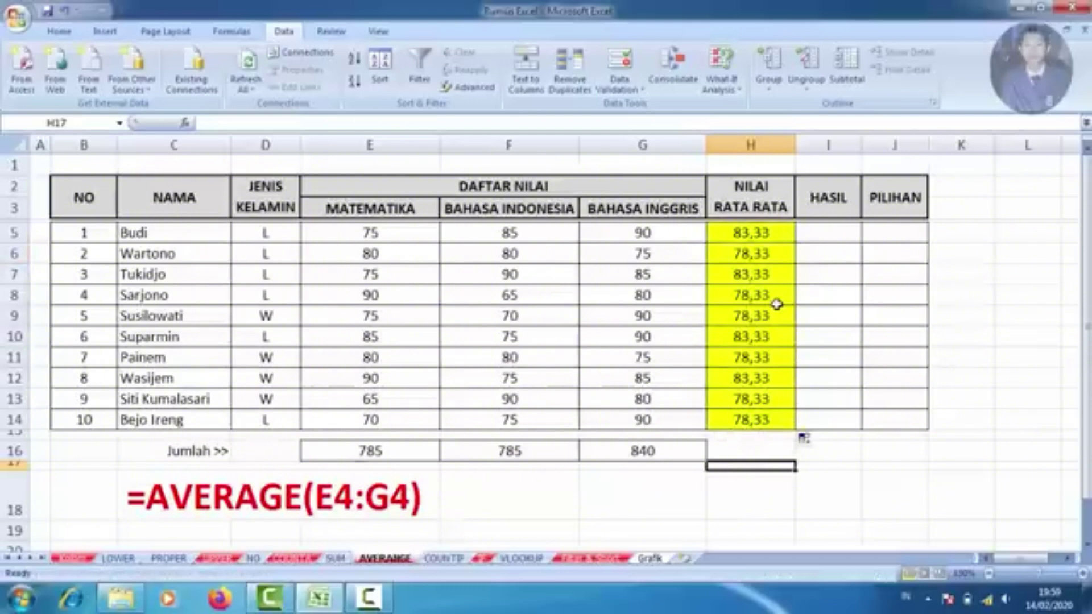
Step: Open the COUNTIF sheet and examine the L and W entries under JENIS KELAMIN and the yellow Laki Laki and Wanita cells
click(444, 559)
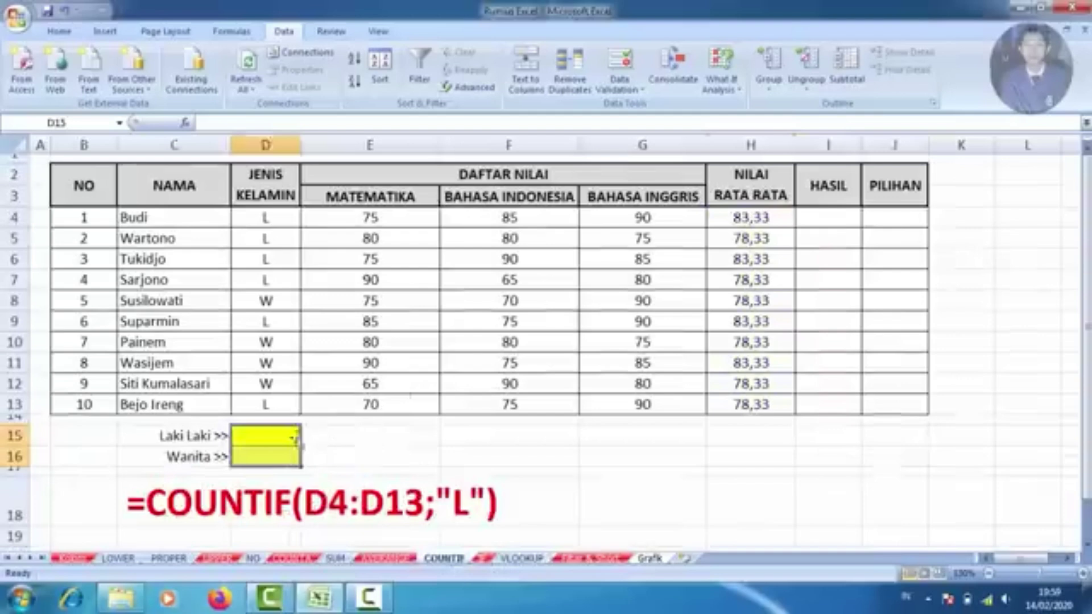
click(275, 439)
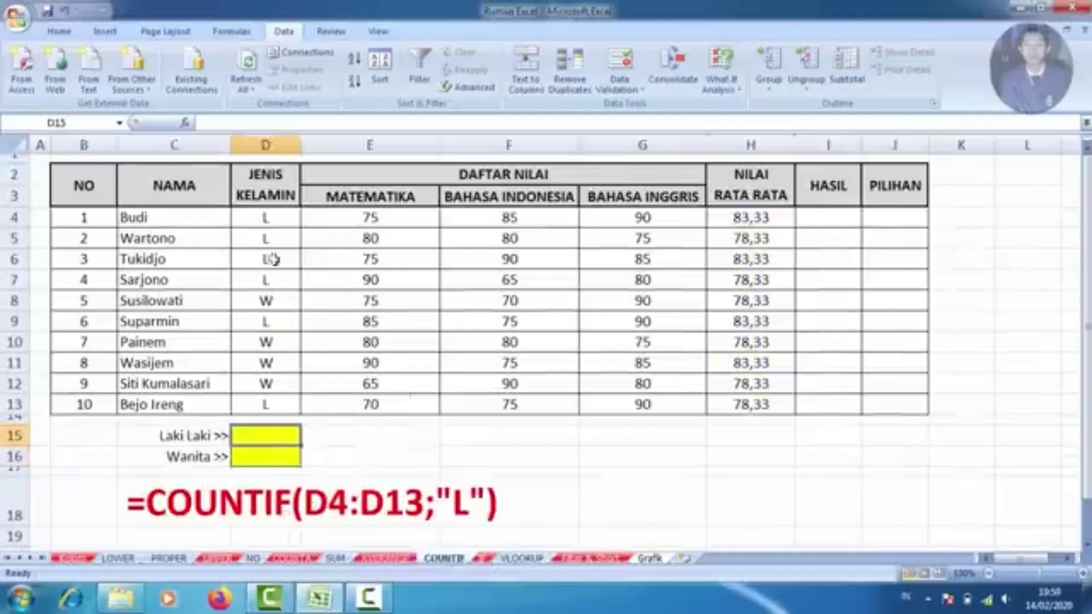
drag(271, 219, 281, 408)
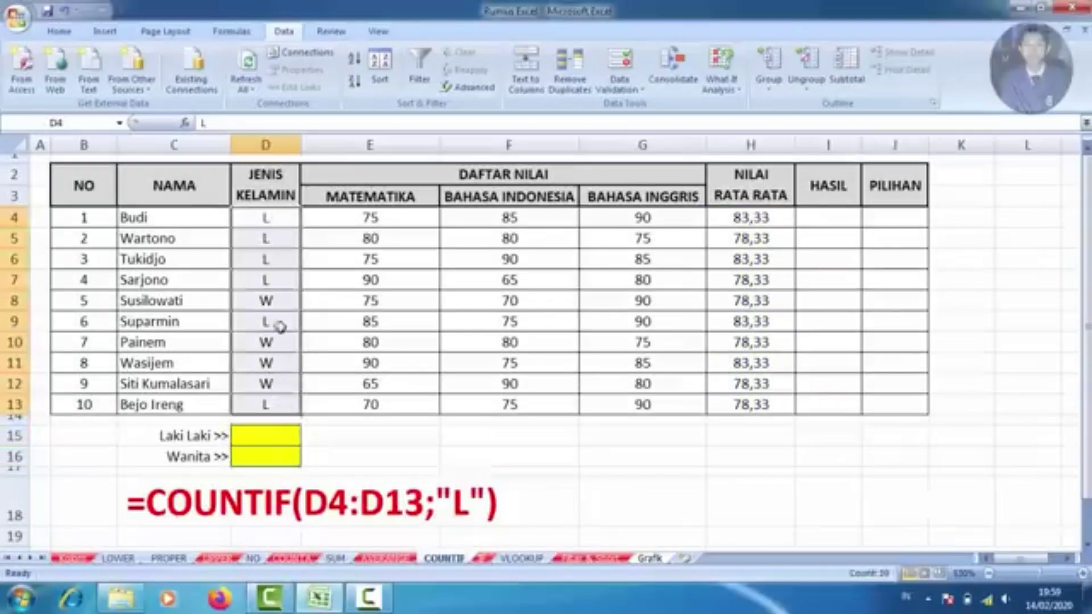
click(283, 299)
click(284, 227)
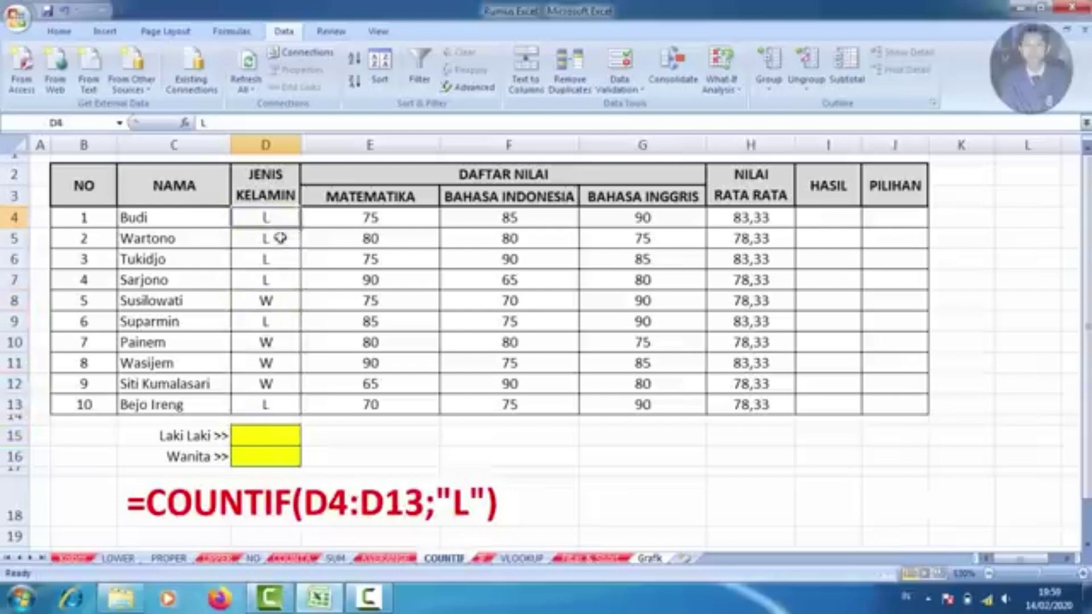
click(286, 239)
click(287, 259)
click(286, 280)
click(287, 324)
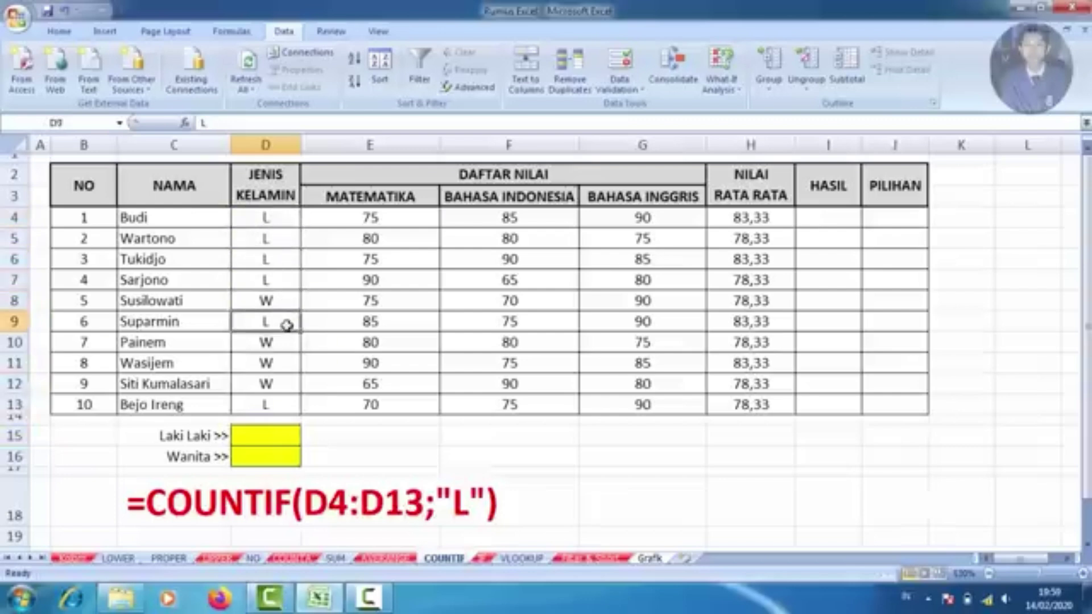
click(260, 443)
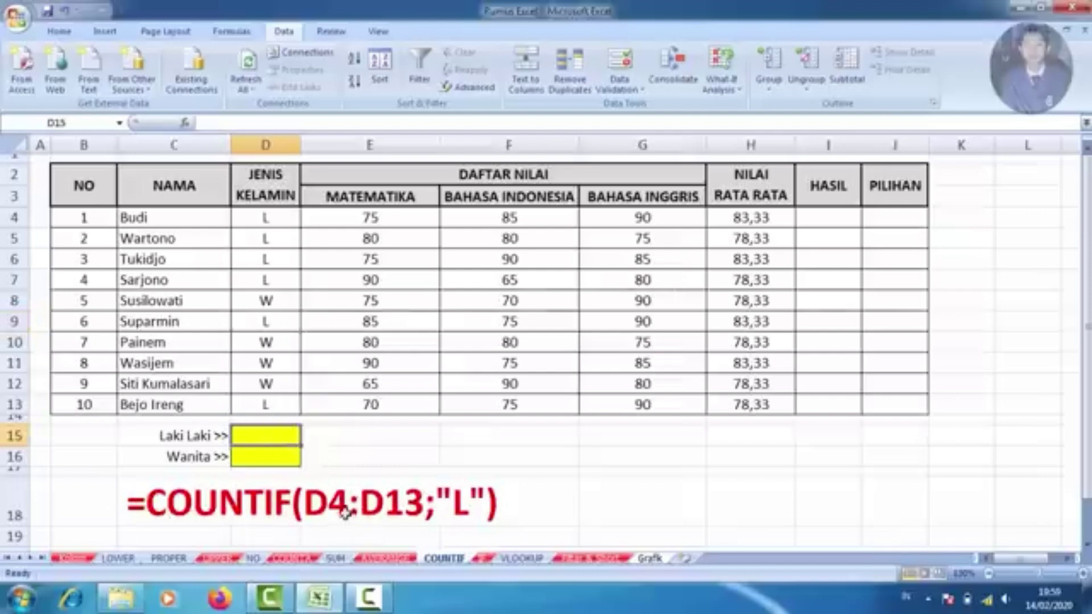
click(315, 430)
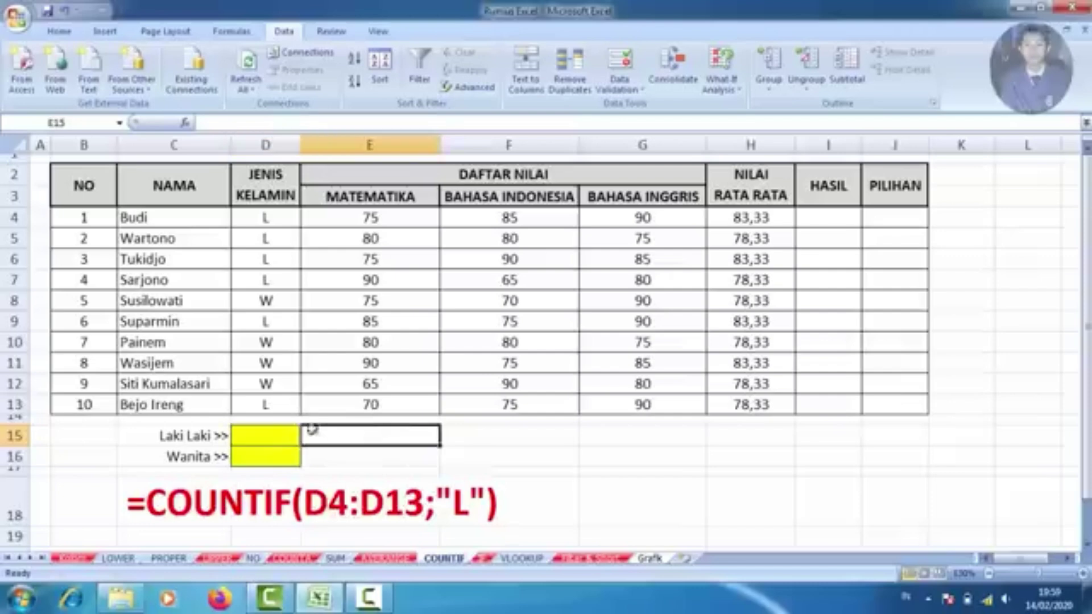
Step: Count the male students in the Laki Laki cell D15 with the formula =COUNTIF(D4:D13;"L")
click(276, 438)
text(=)
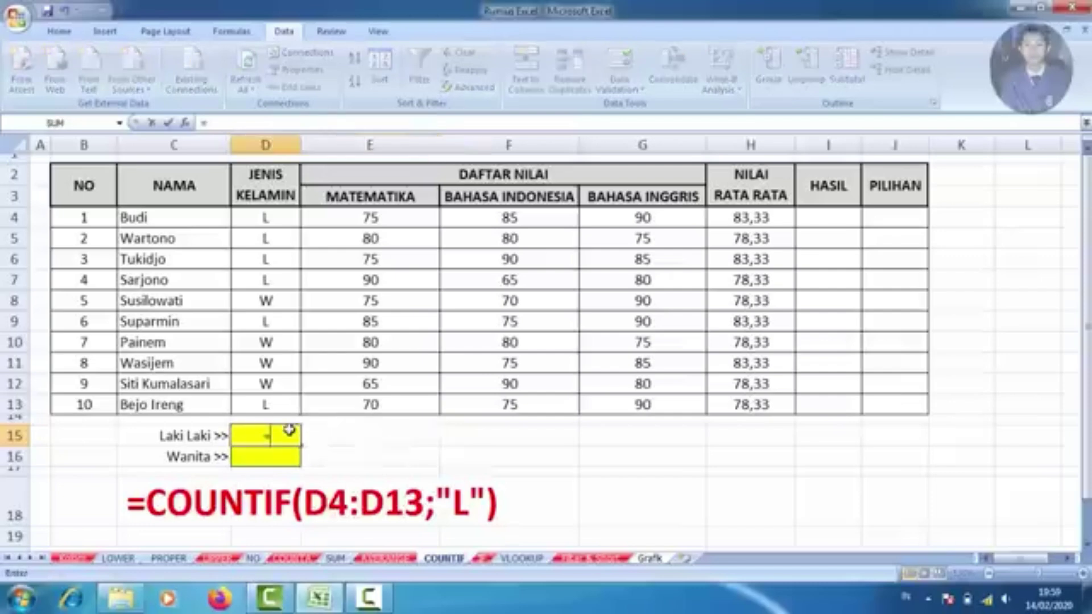
text(coun)
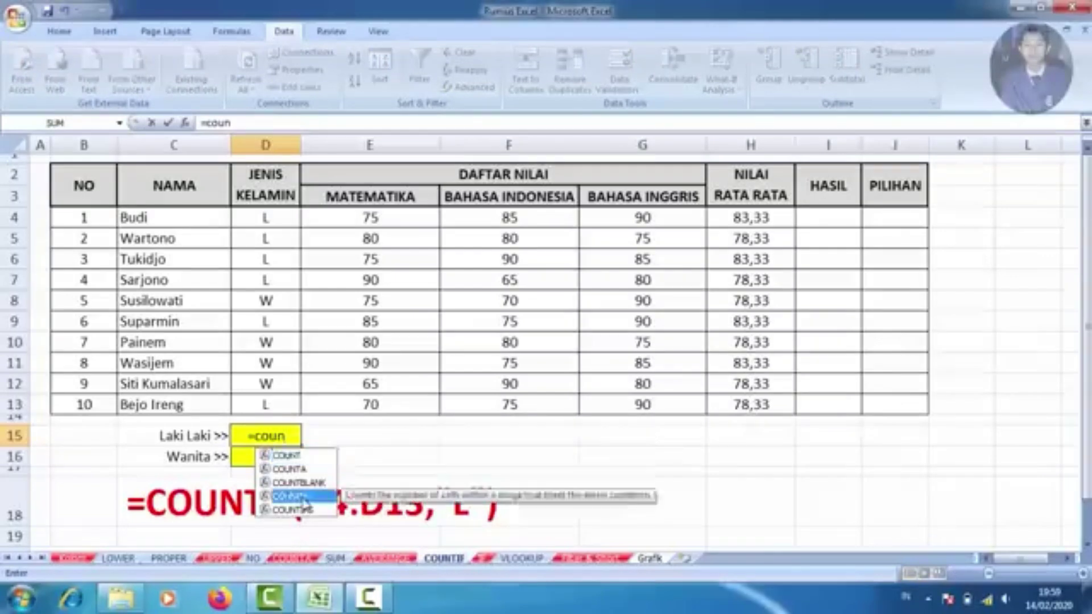
double_click(293, 497)
drag(264, 217, 270, 401)
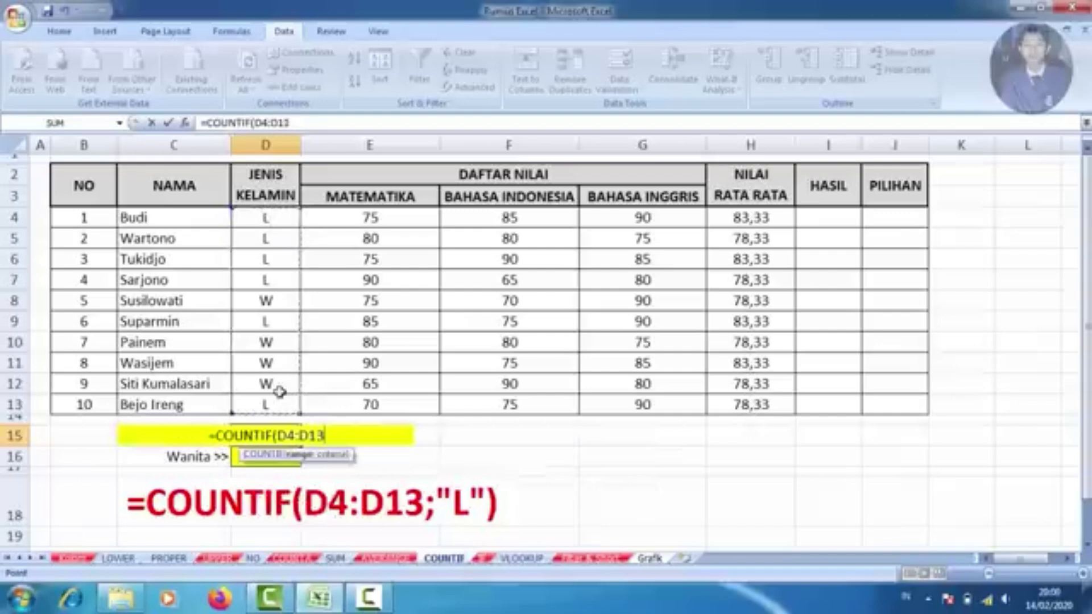
text(;)
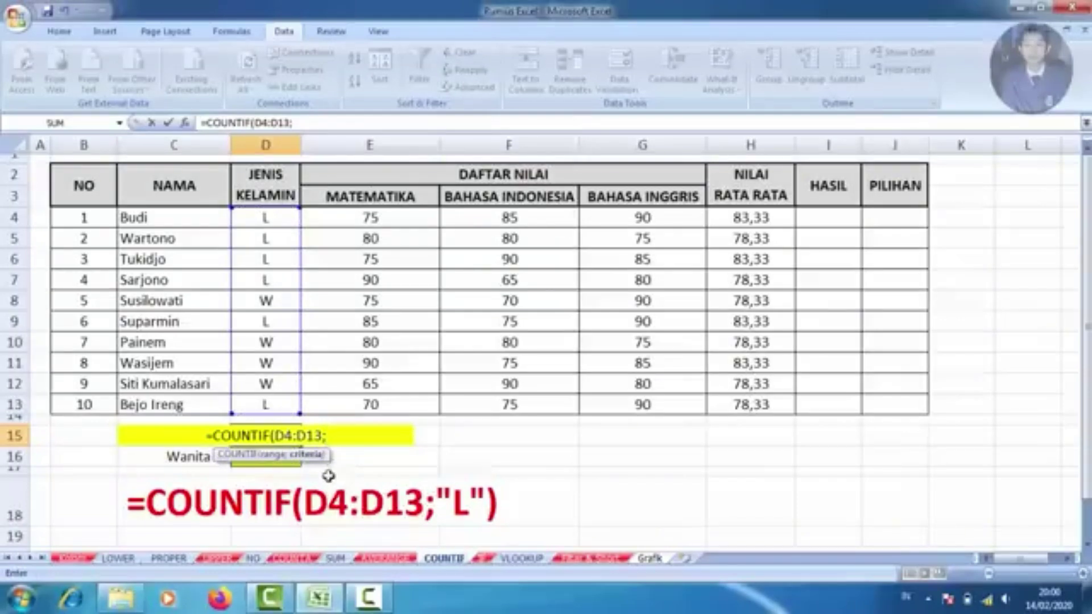
text(")
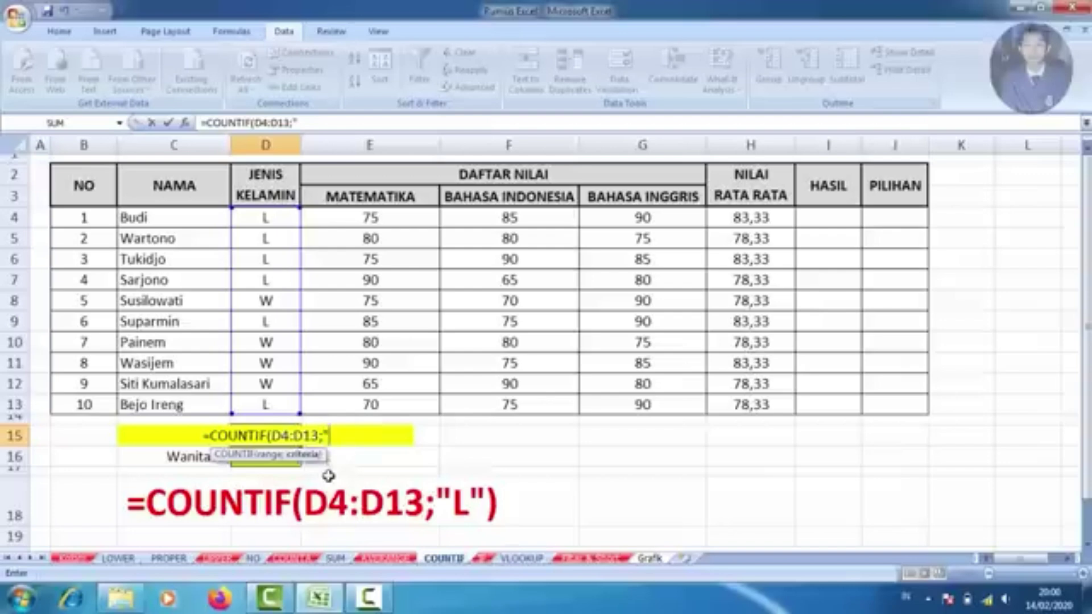
text(L)
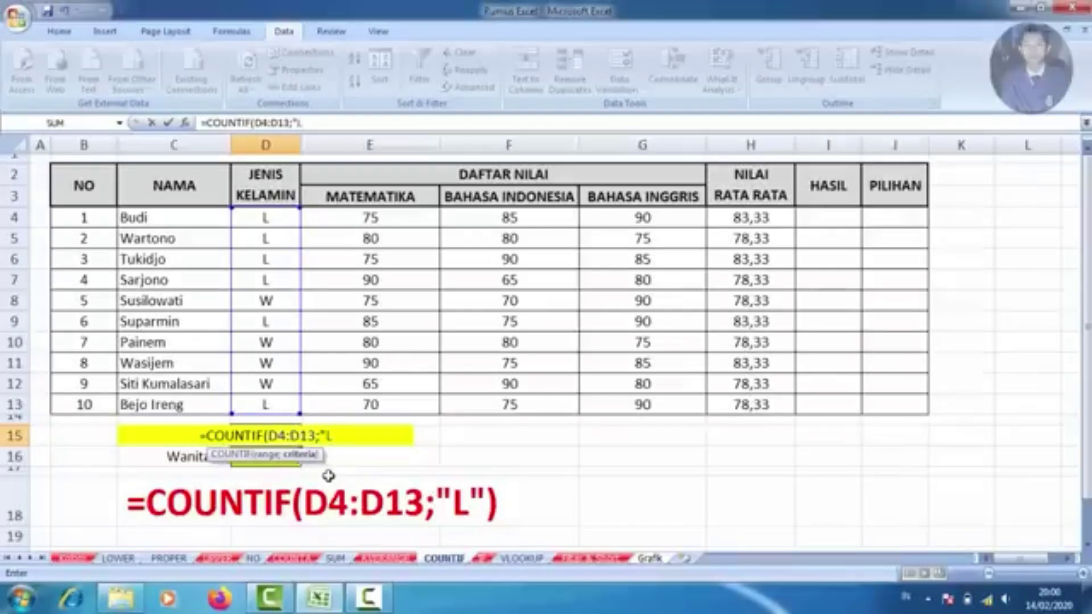
text(")
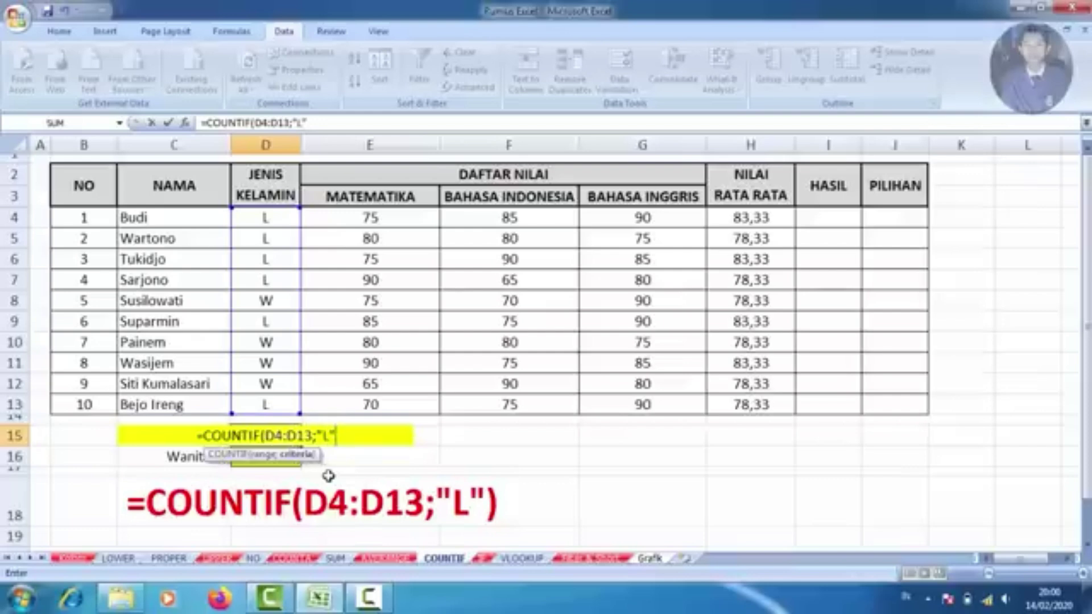
text())
key(Return)
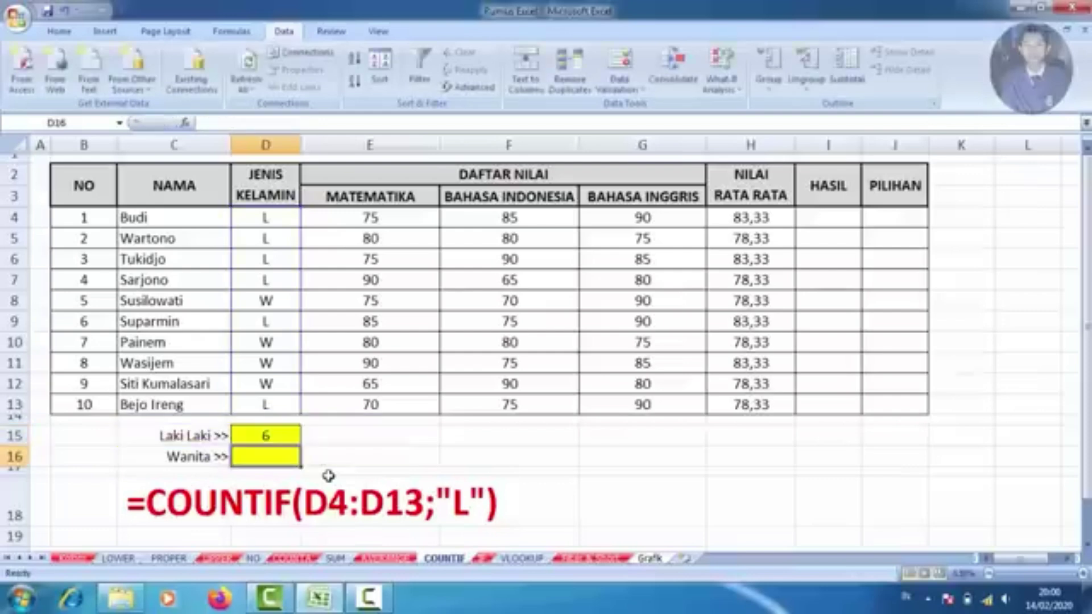
Step: Copy the COUNTIF formula from D15 and paste it into the Wanita cell D16
click(279, 436)
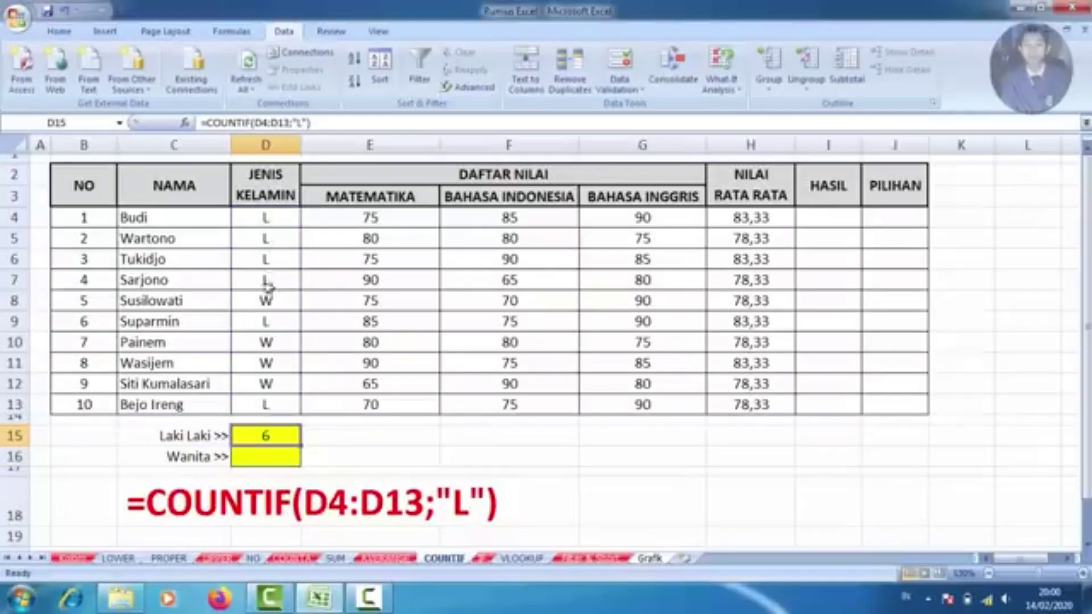
click(267, 455)
click(276, 435)
right_click(281, 437)
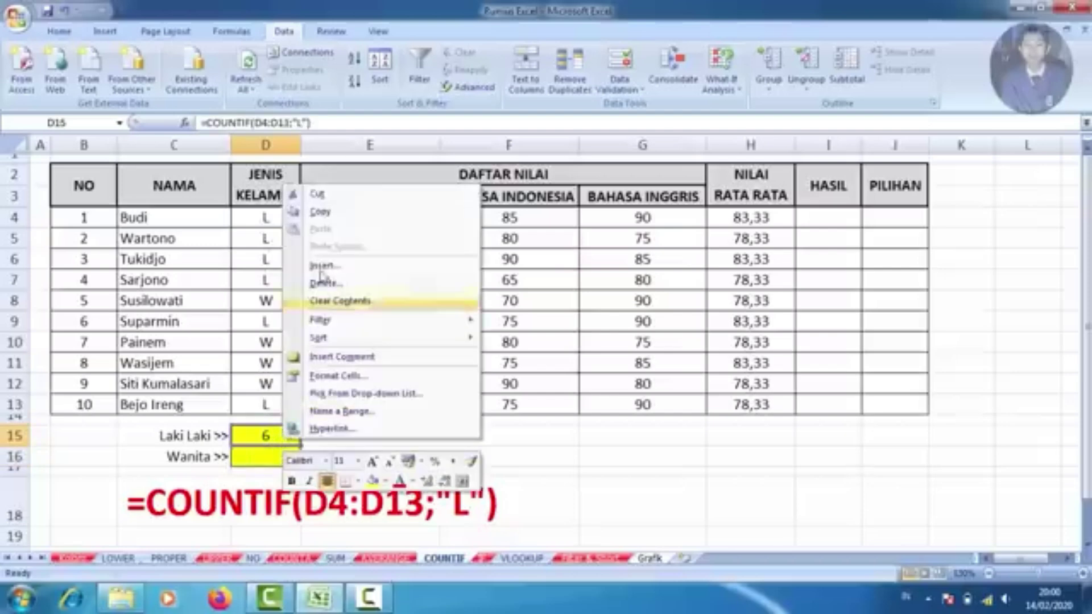
click(325, 144)
click(251, 462)
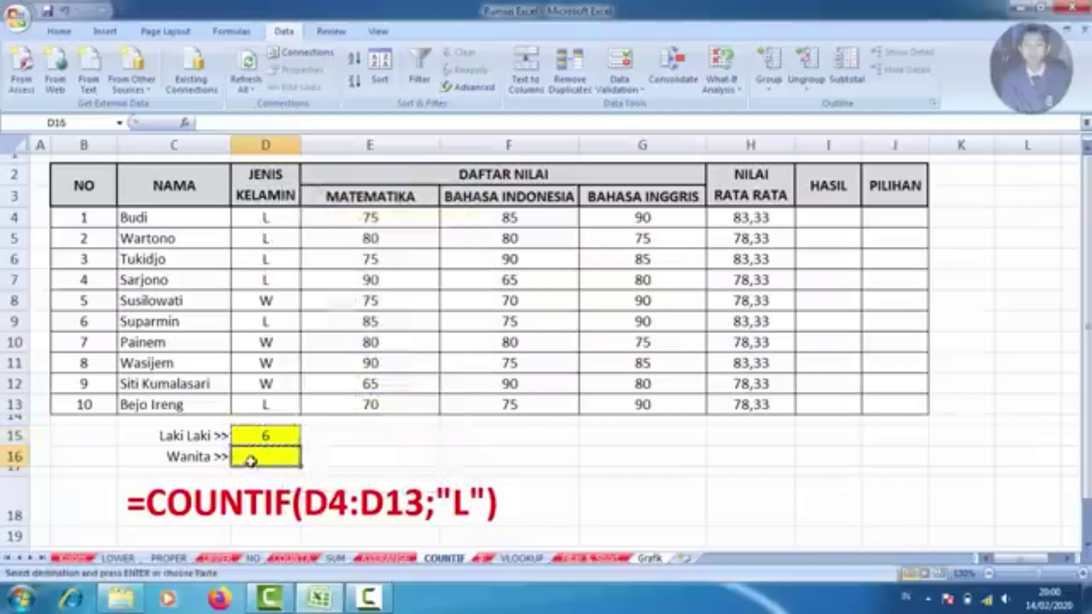
right_click(251, 462)
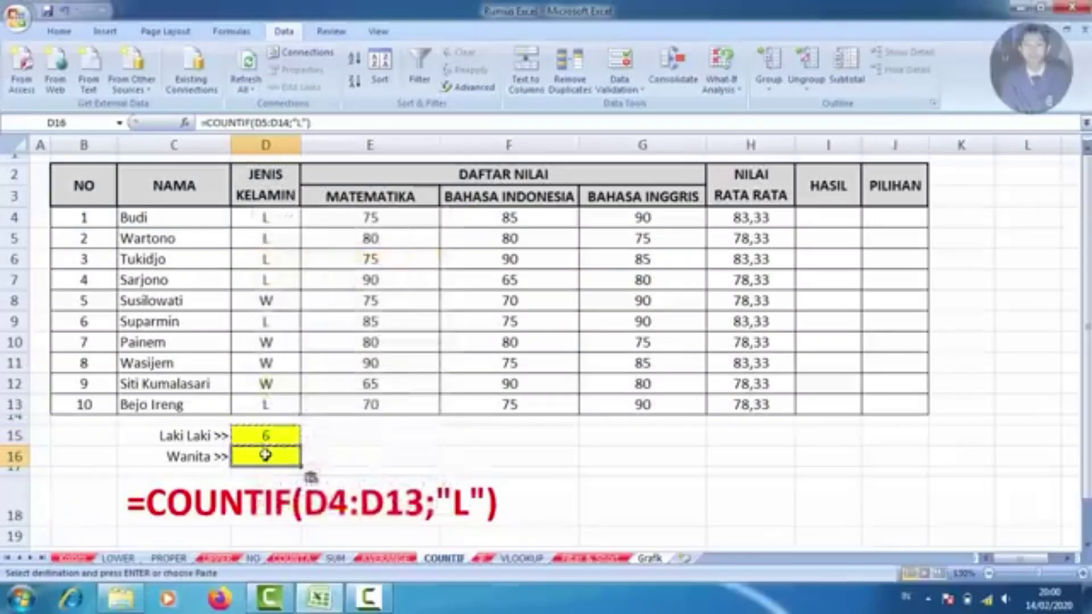
Step: Change the criterion of the COUNTIF formula in D16 to "w" to count the female students
click(307, 125)
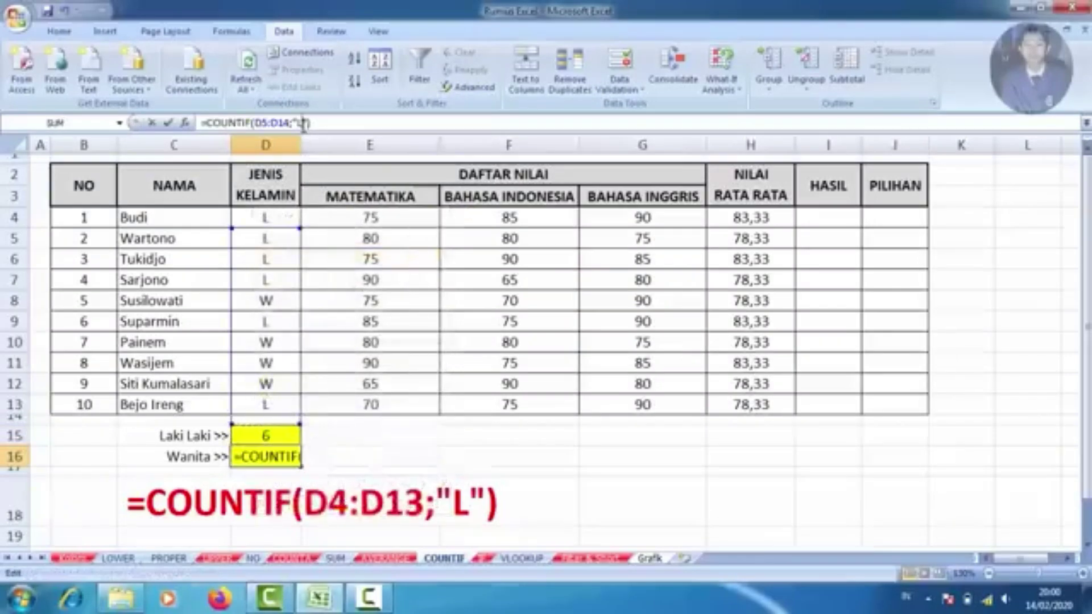
key(BackSpace)
text(w)
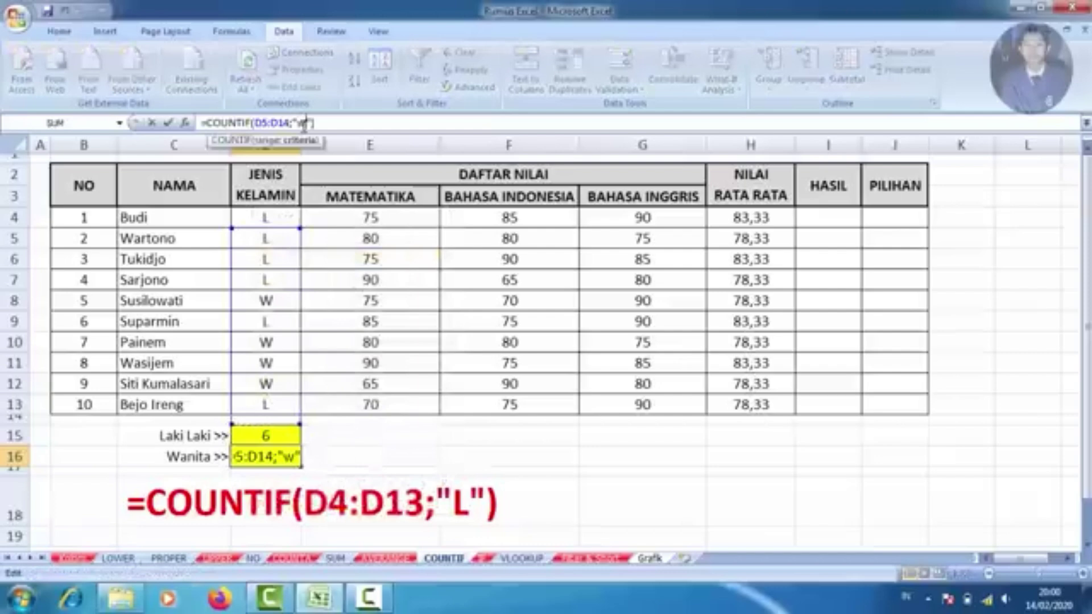
key(Return)
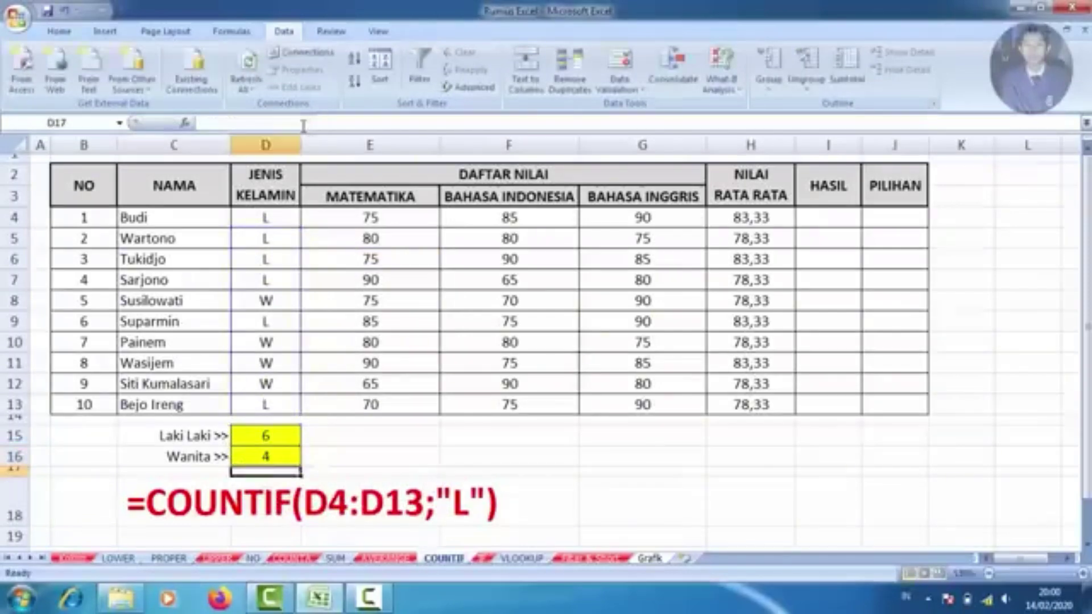
Step: Correct the range of the COUNTIF formula in Wanita cell D16 to D4:D13
click(291, 452)
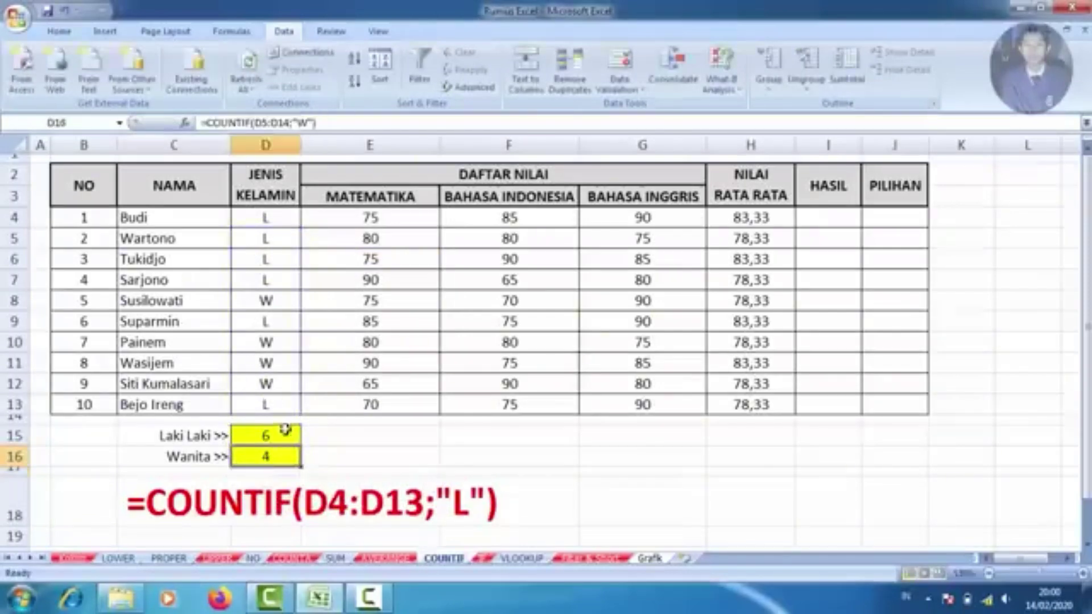
click(336, 124)
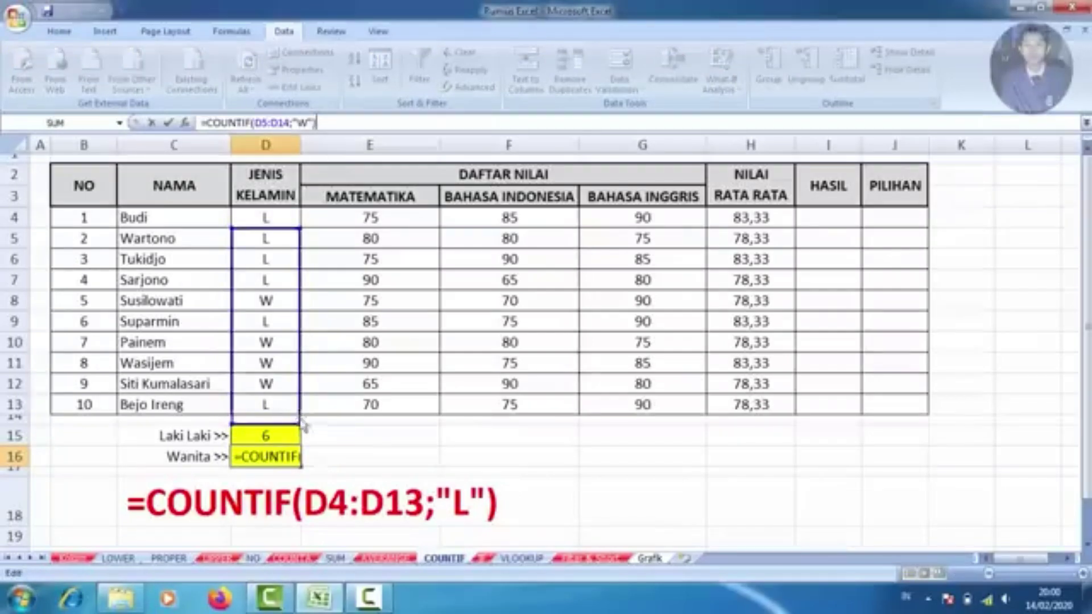
drag(304, 424, 304, 415)
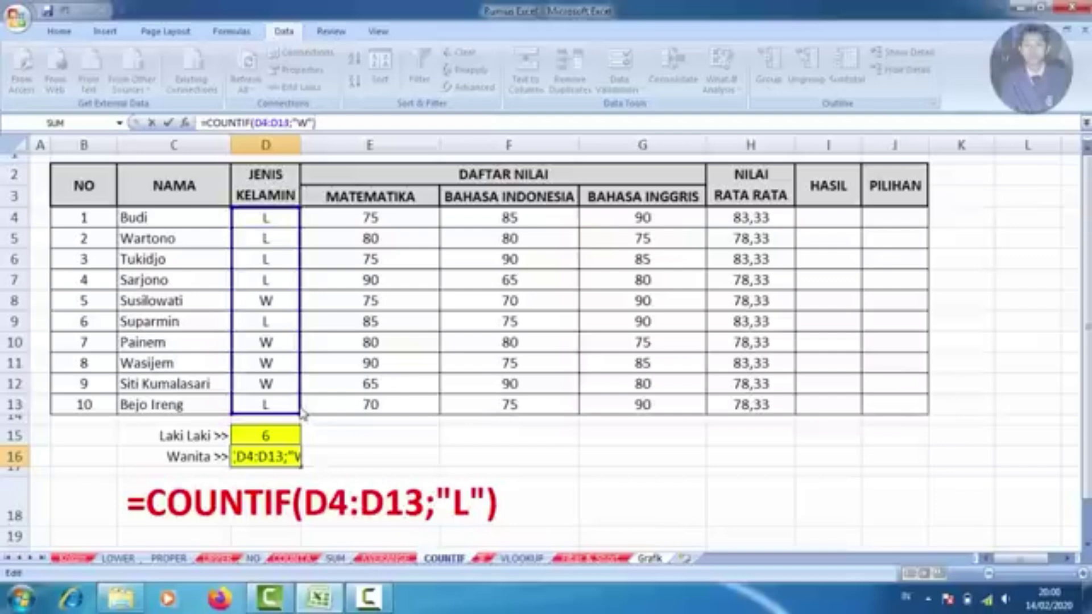
key(Return)
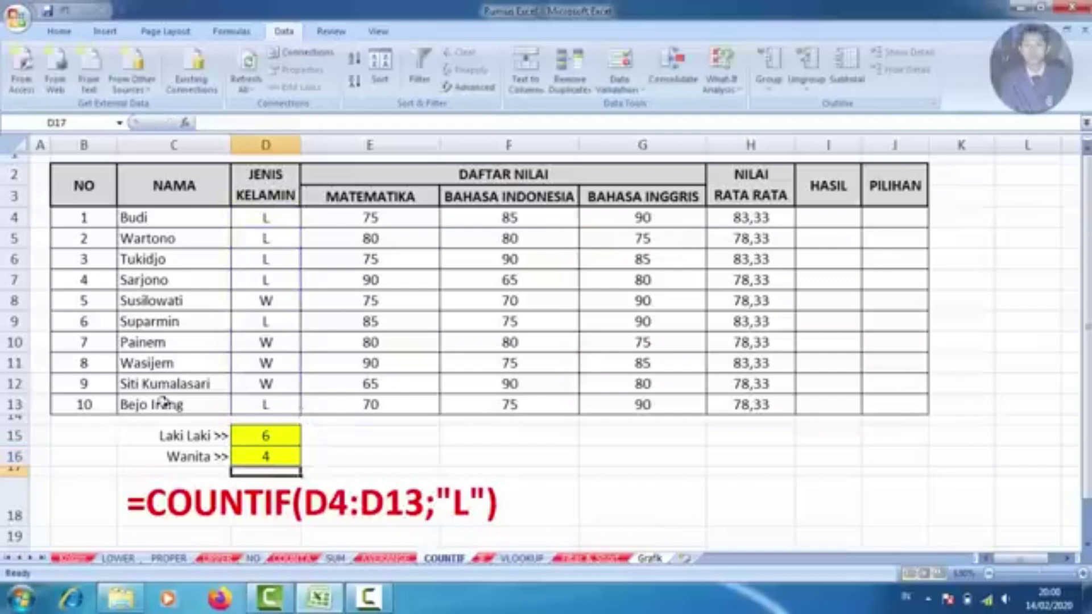
click(286, 448)
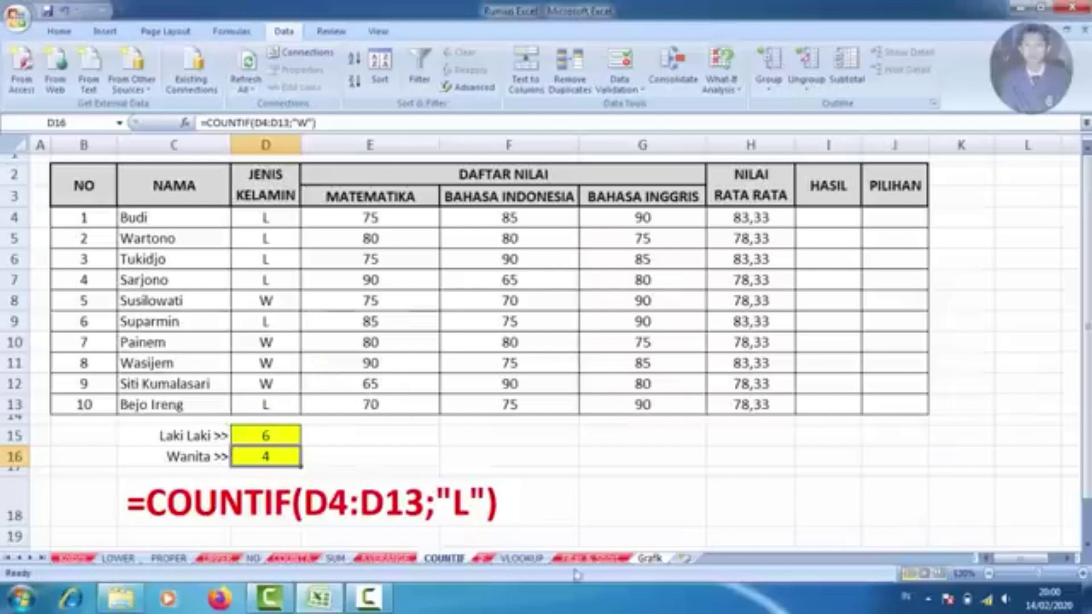
Step: Open the IF sheet and examine the NILAI RATA RATA values in H5:H14 alongside the yellow HASIL cells
click(485, 559)
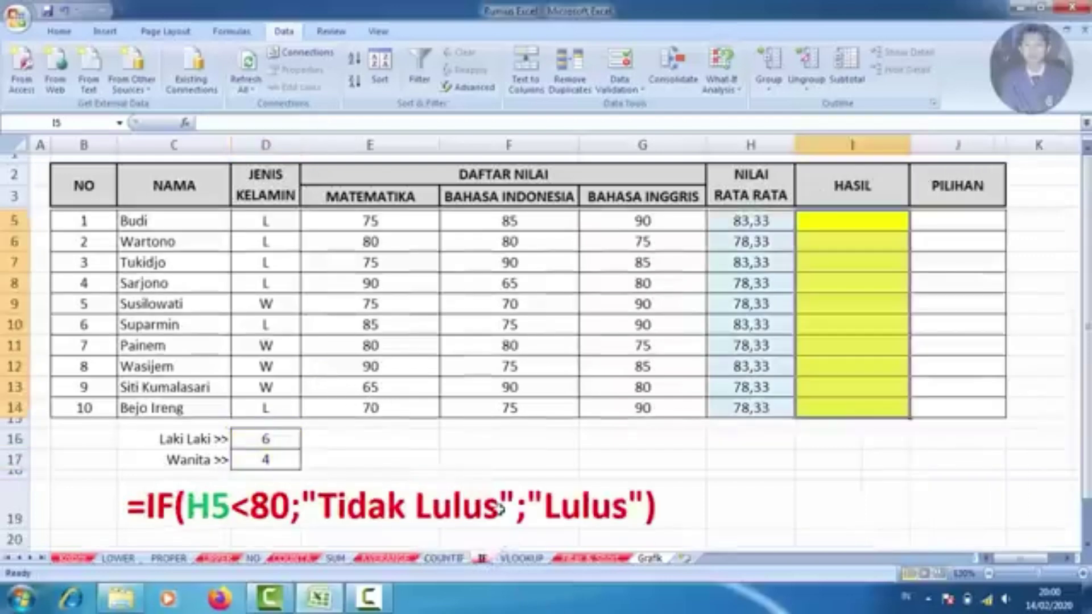
click(395, 464)
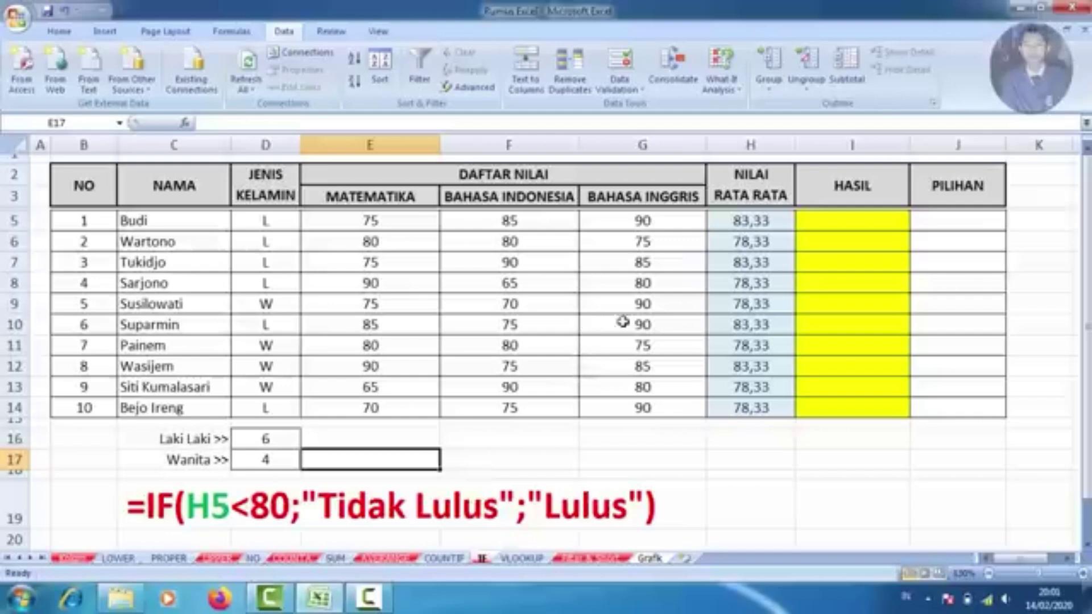
drag(751, 222, 750, 406)
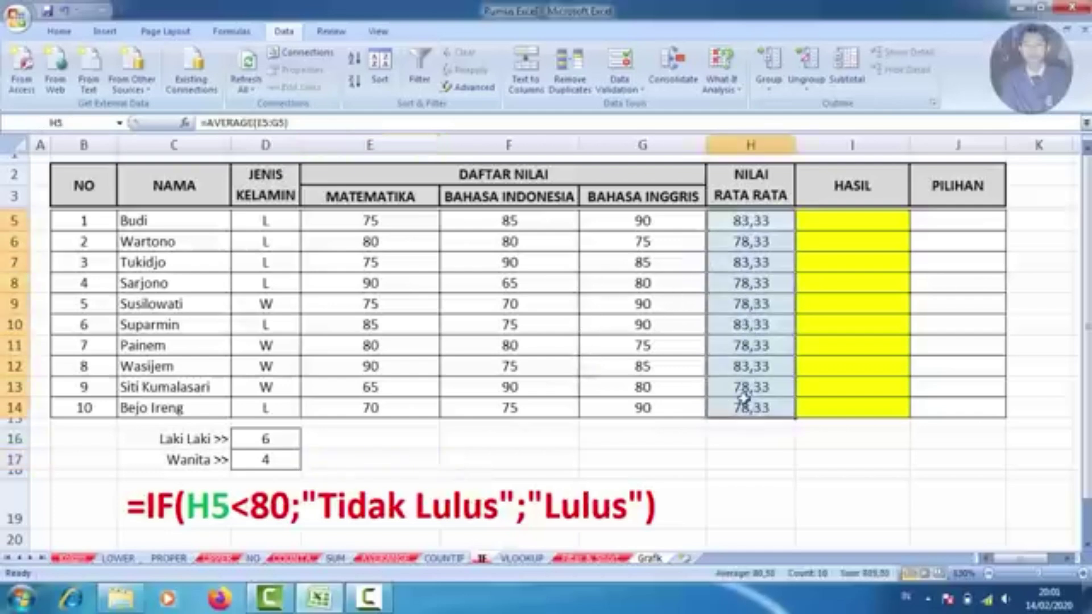
click(829, 224)
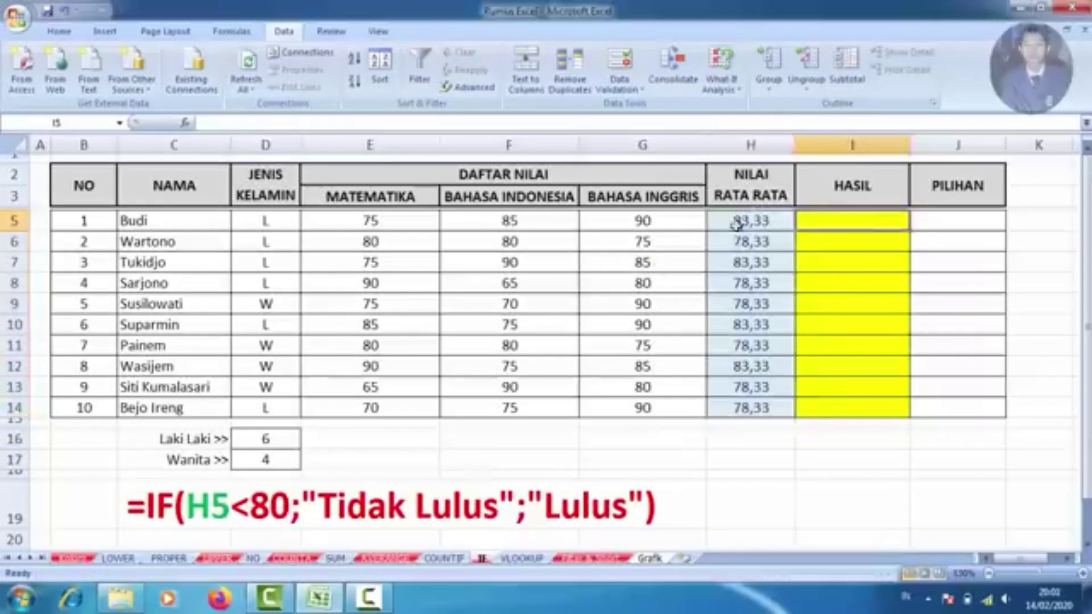
drag(738, 221, 751, 406)
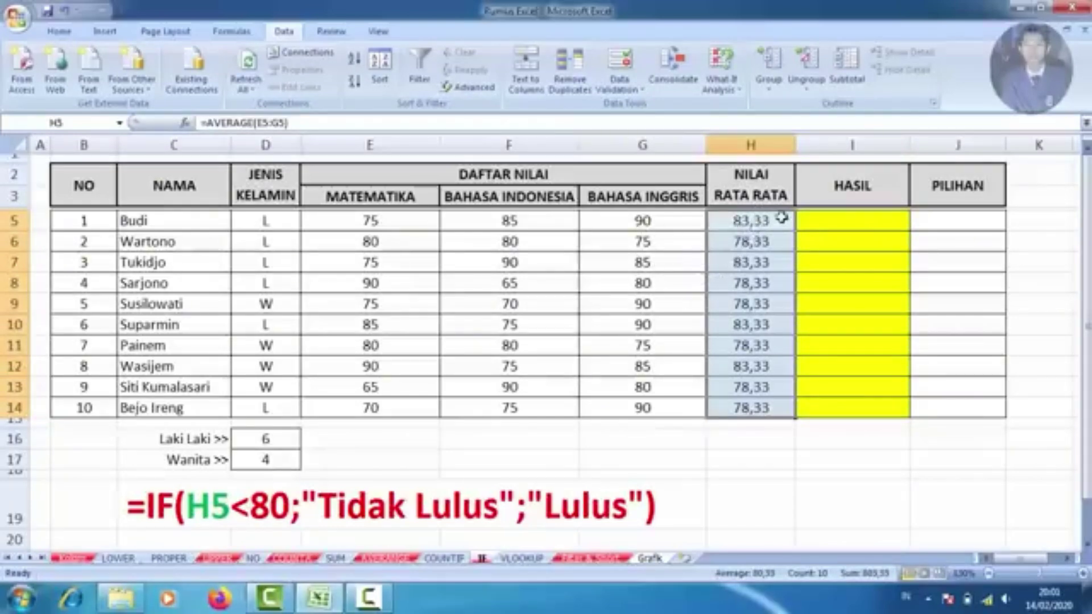
Step: Enter the formula =IF(H5<80;"Tidak Lulus";"Lulus") in the first HASIL cell I5
click(827, 225)
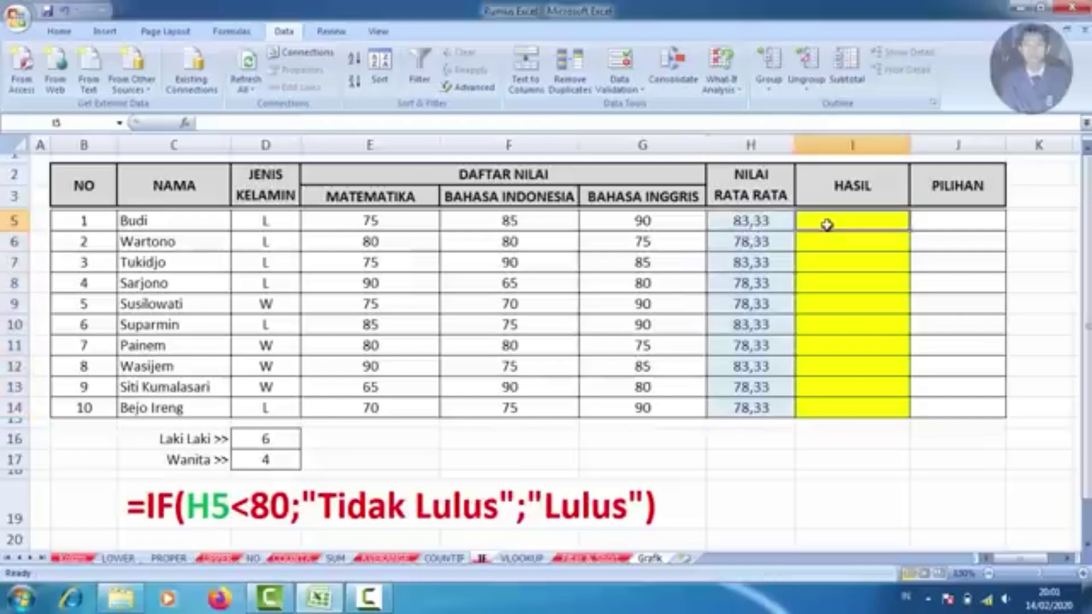
text(=if)
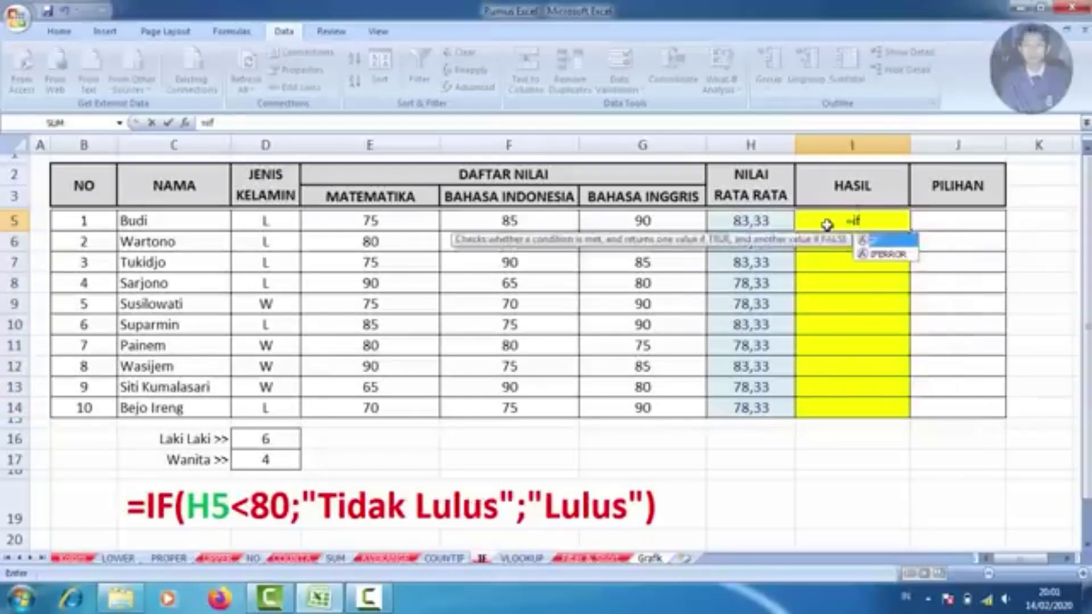
text(()
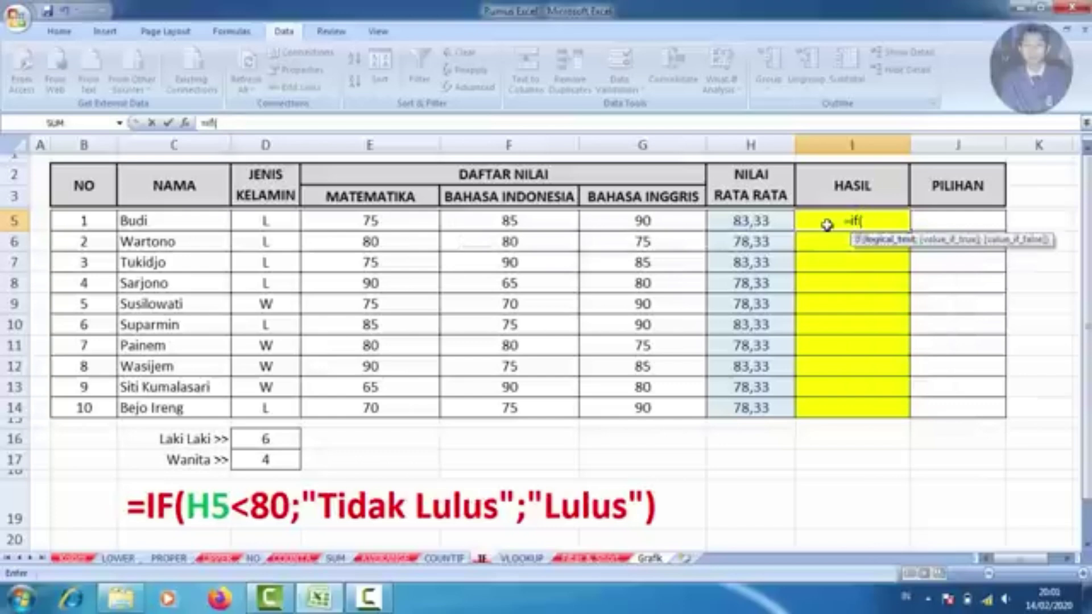
click(747, 221)
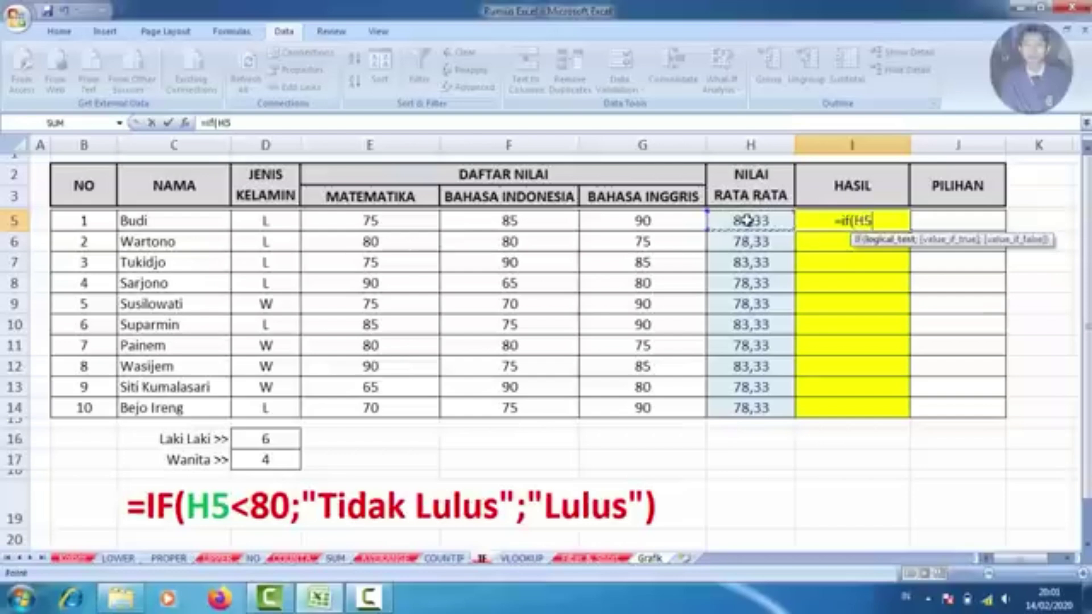
text(<)
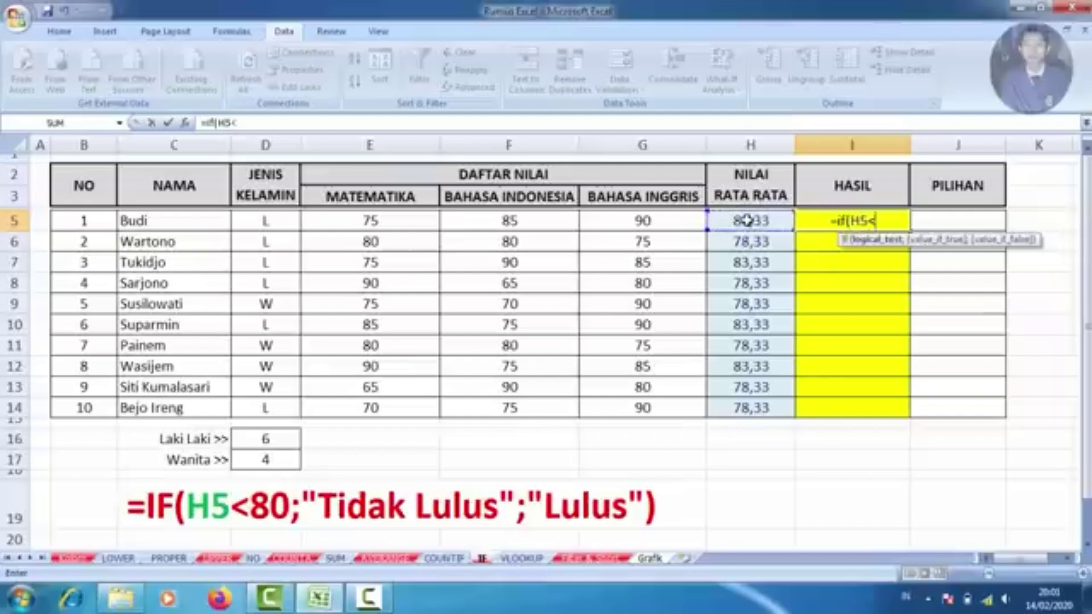
text(8)
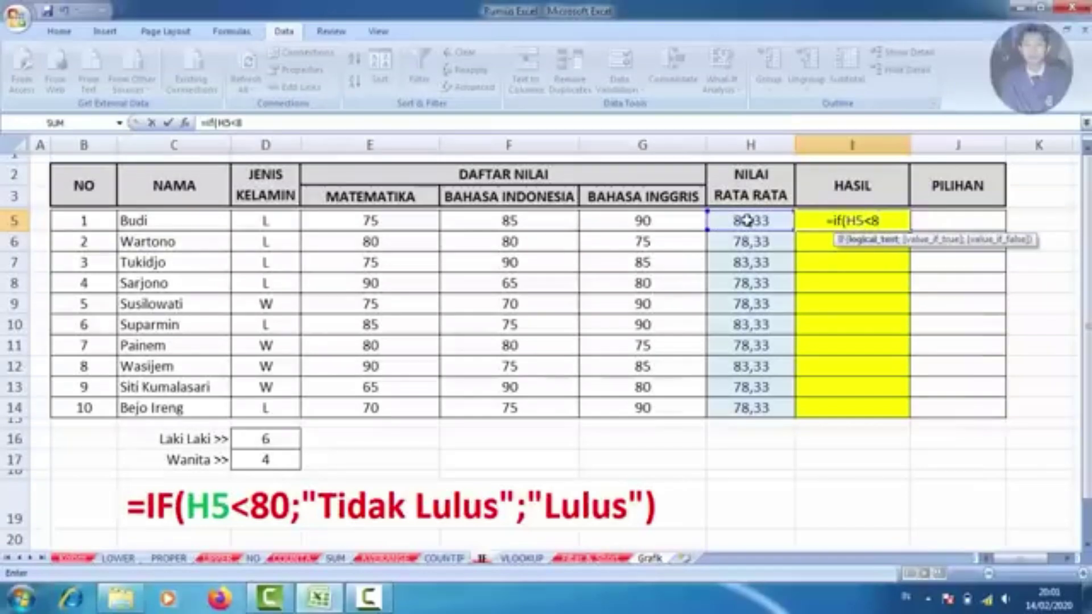
text(0)
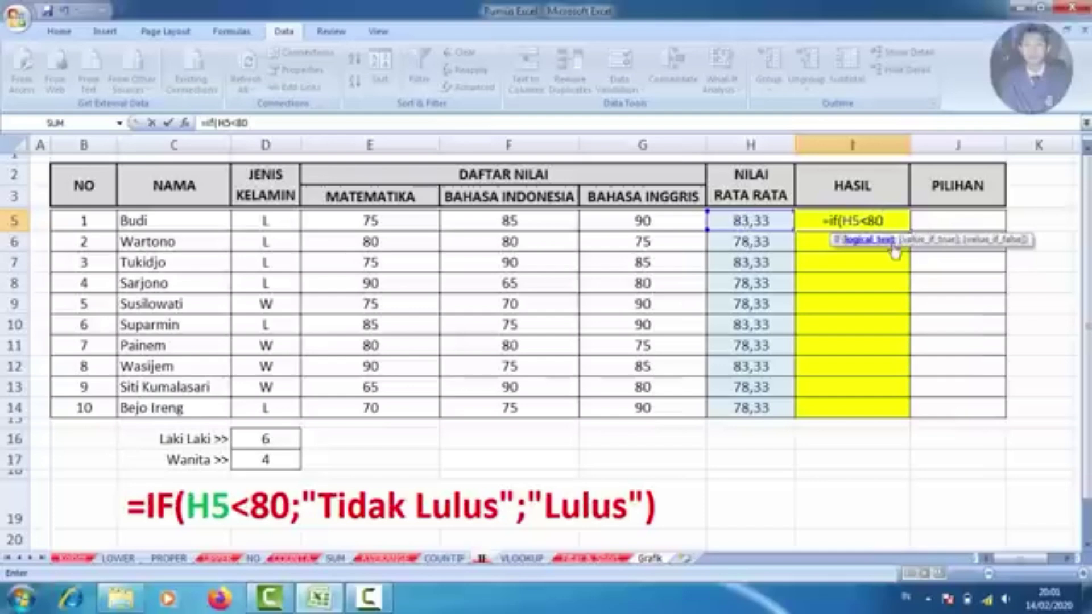
text(;)
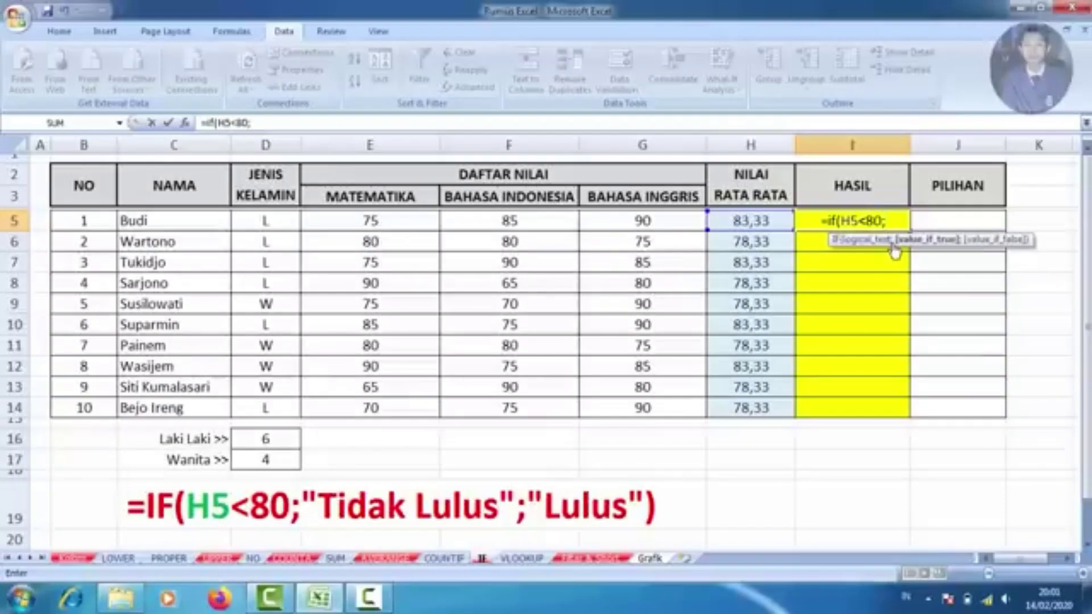
text(")
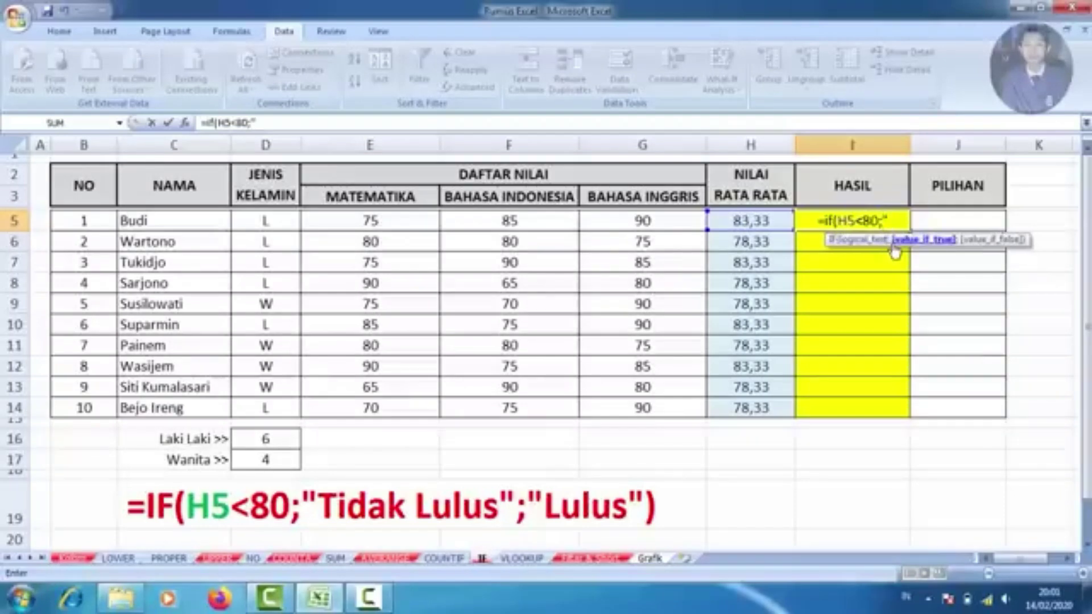
text(Tida)
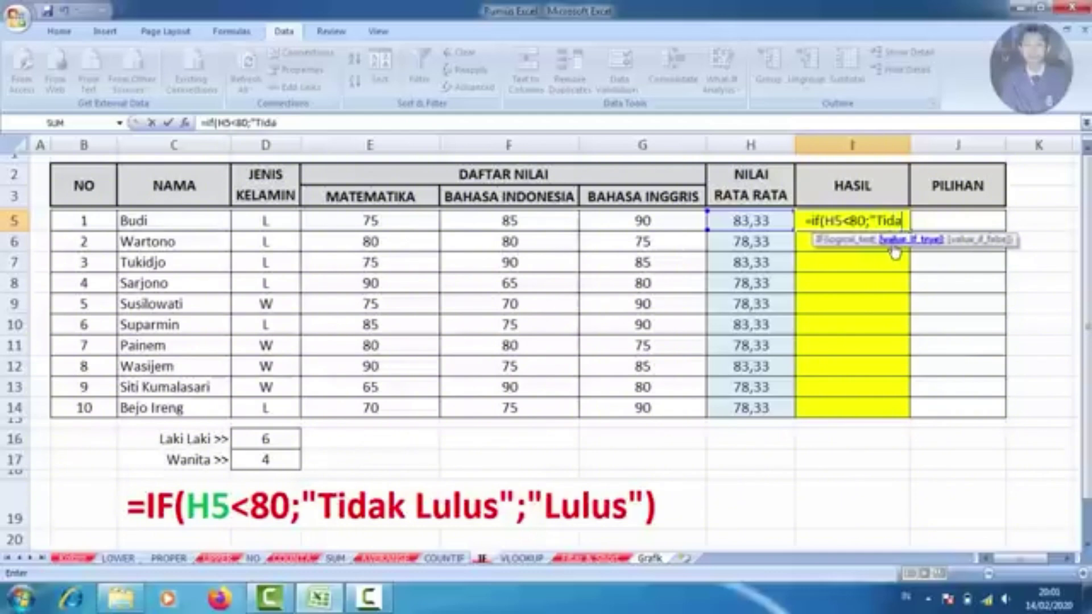
text(k Lulus)
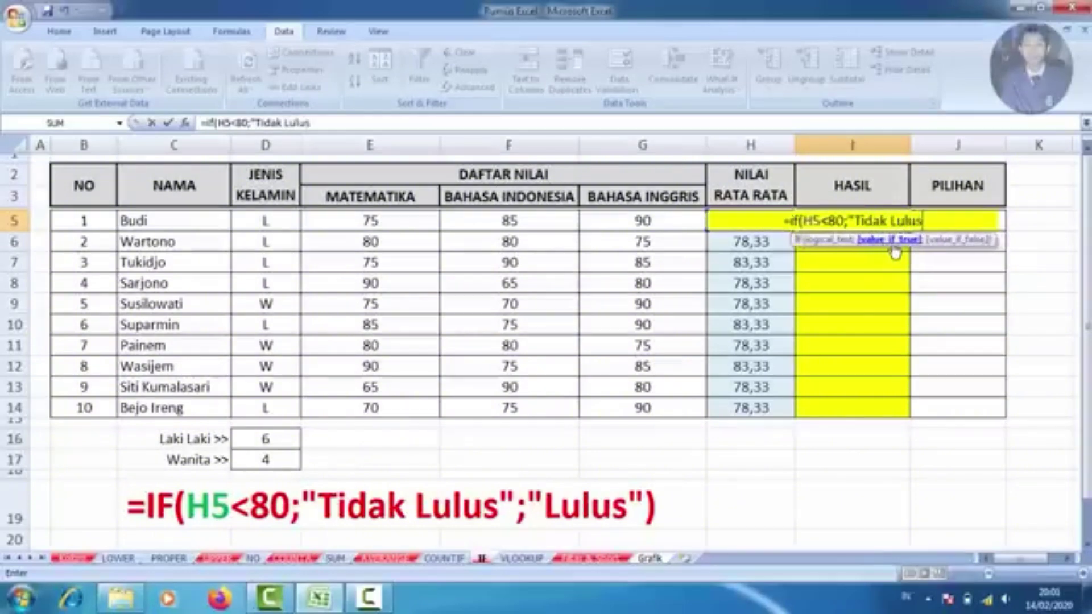
text(")
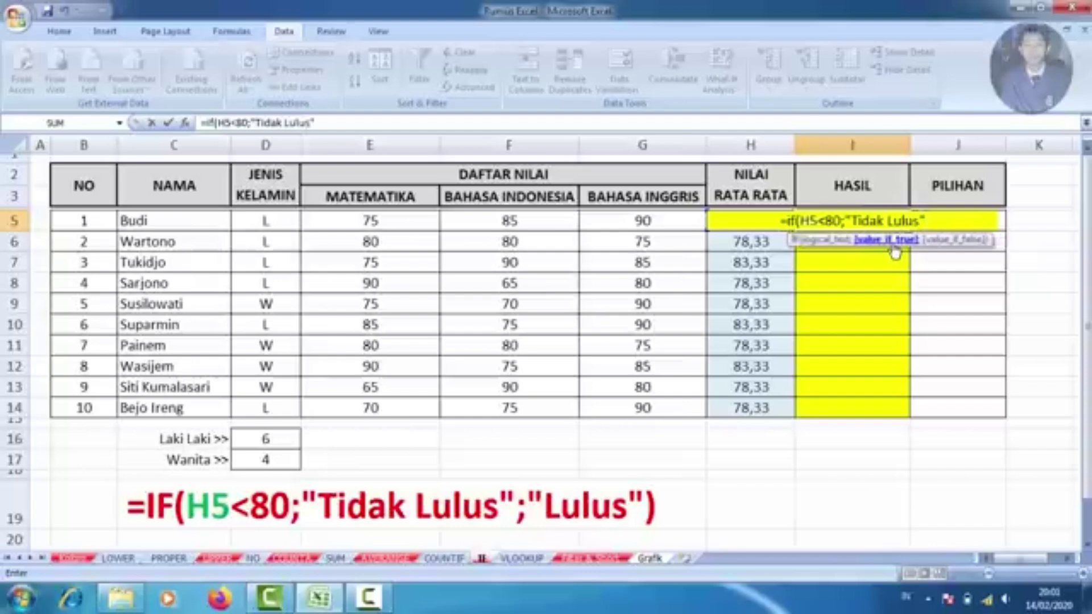
text(;)
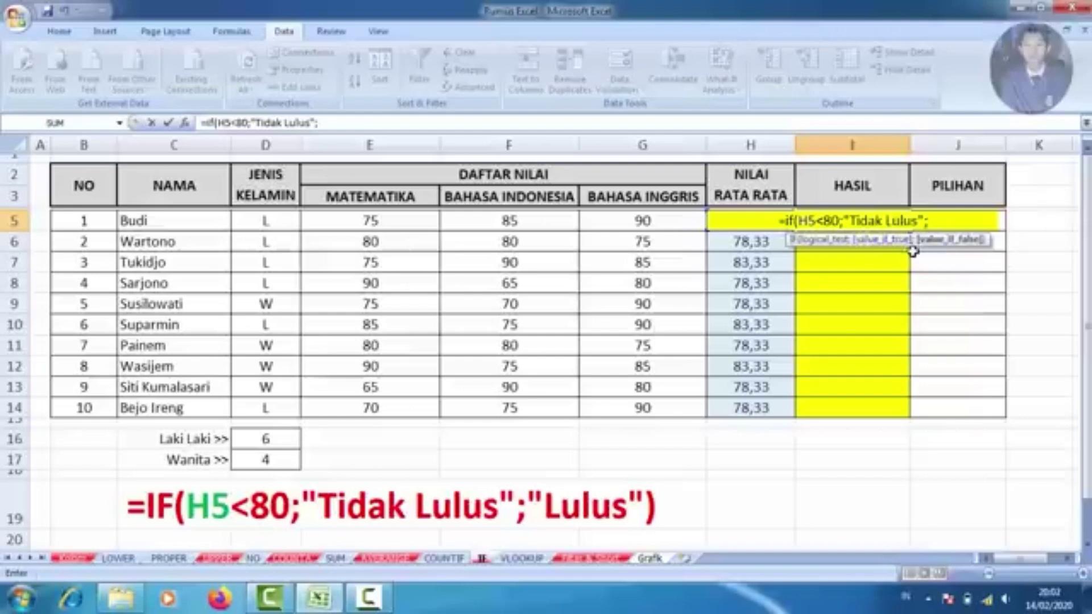
text("Lul)
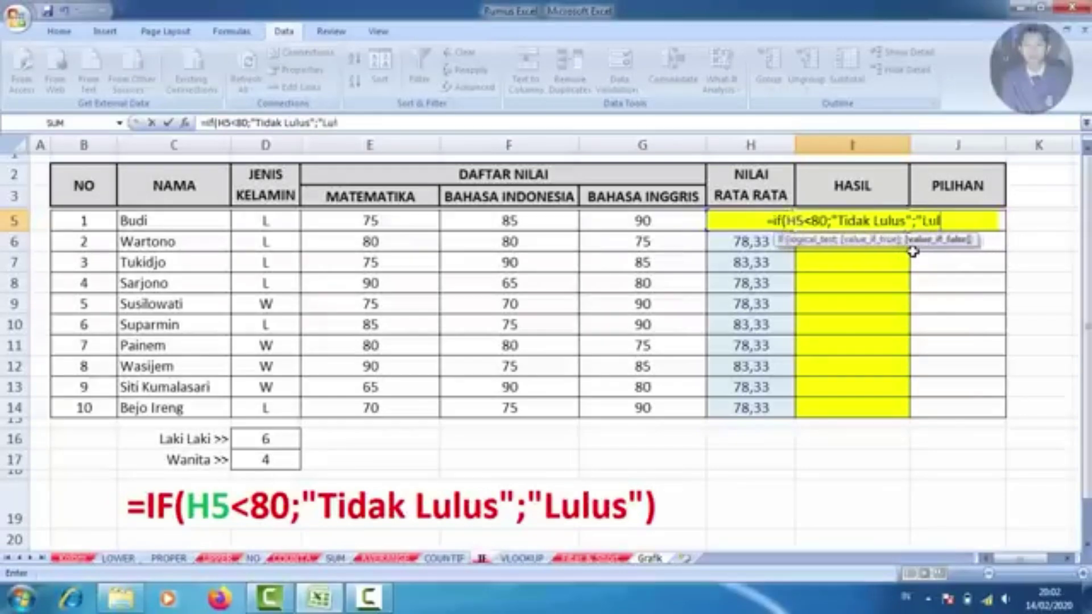
text(us")
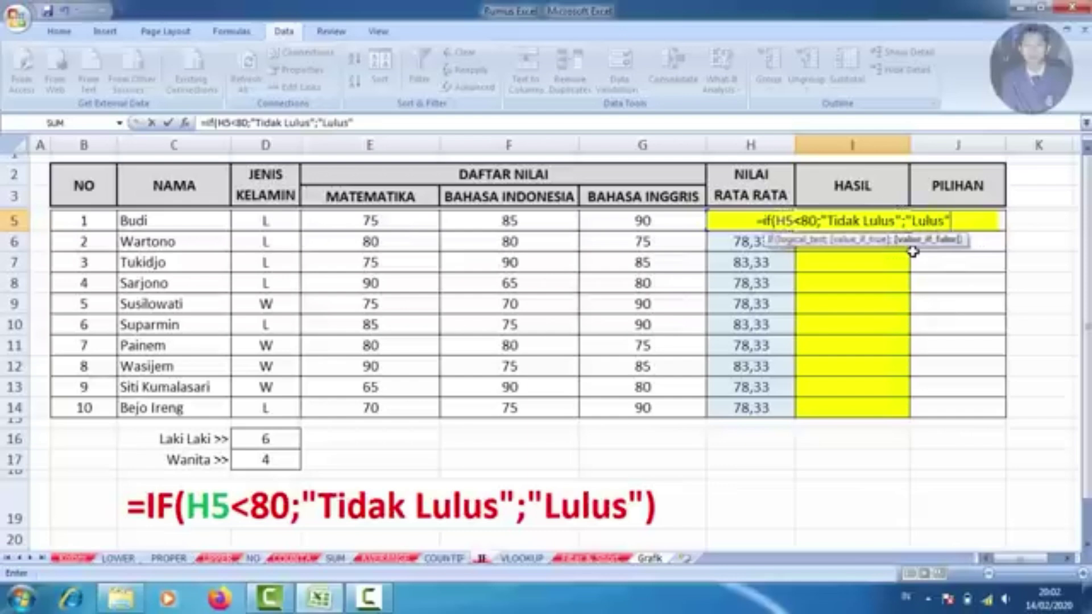
text())
key(Return)
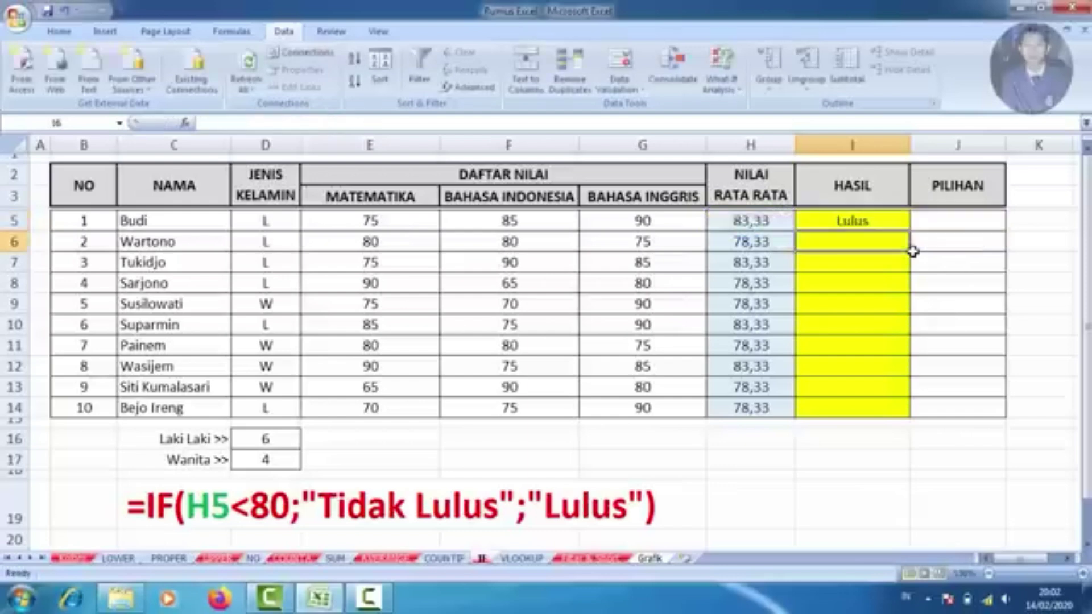
Step: Fill the IF formula from I5 down the HASIL column to I14 and check the copied formulas in I6 and I8
click(862, 219)
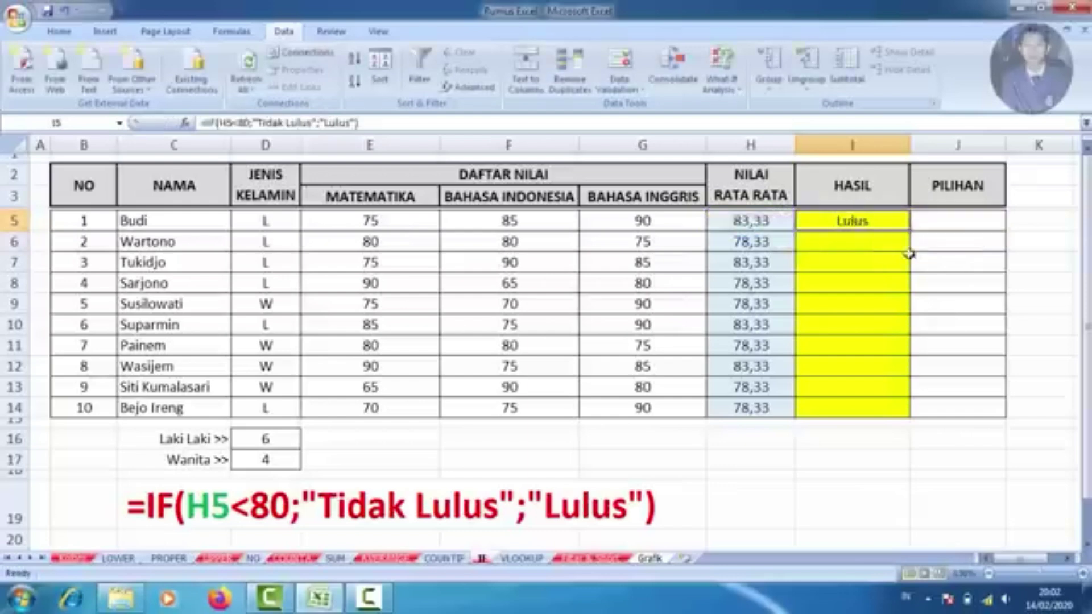
drag(908, 232, 912, 419)
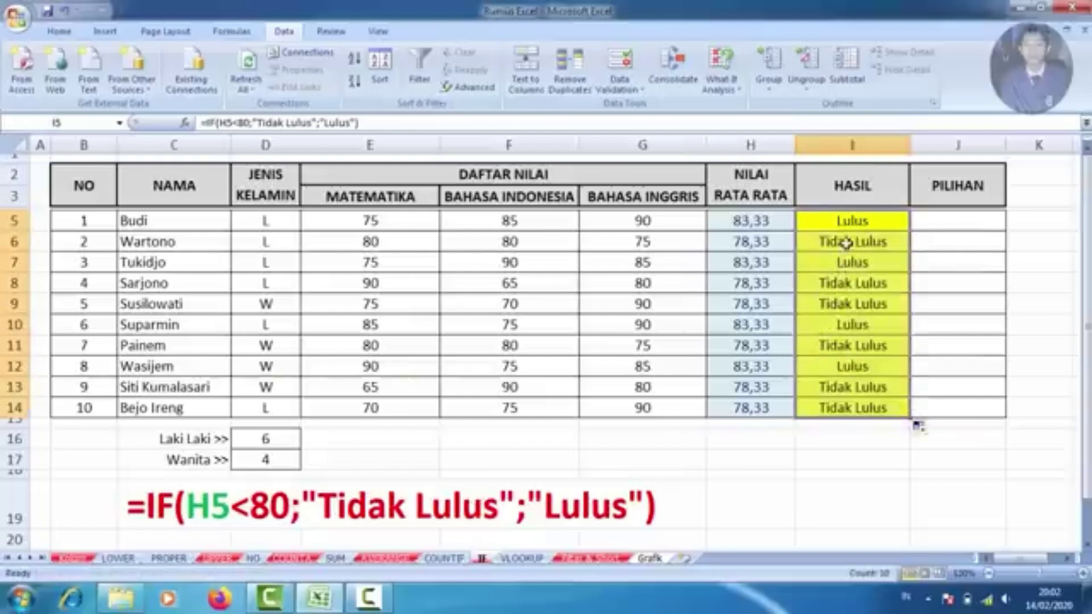
click(848, 241)
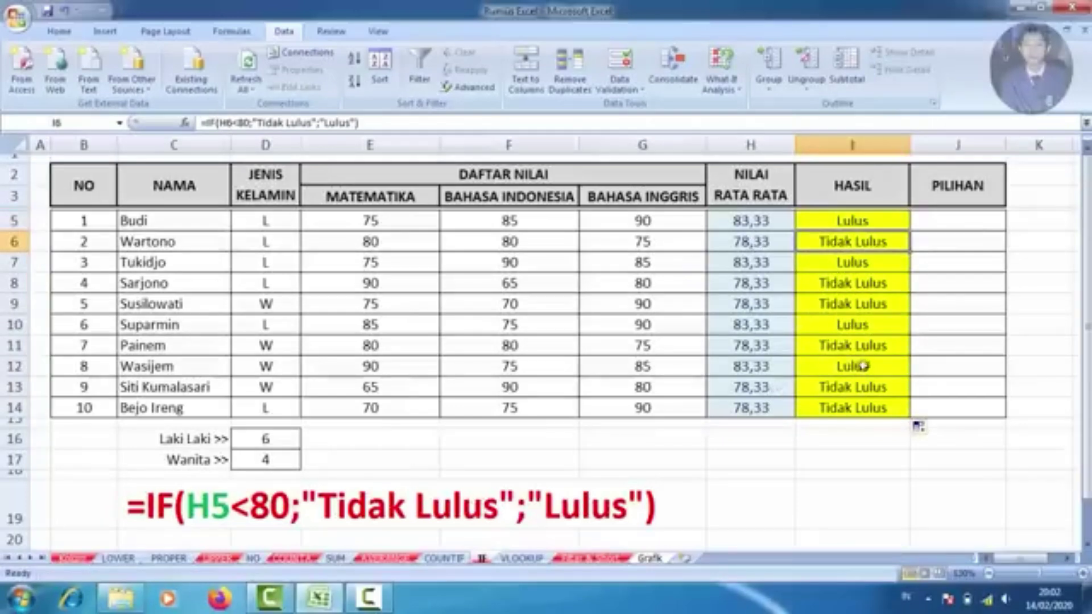
click(835, 280)
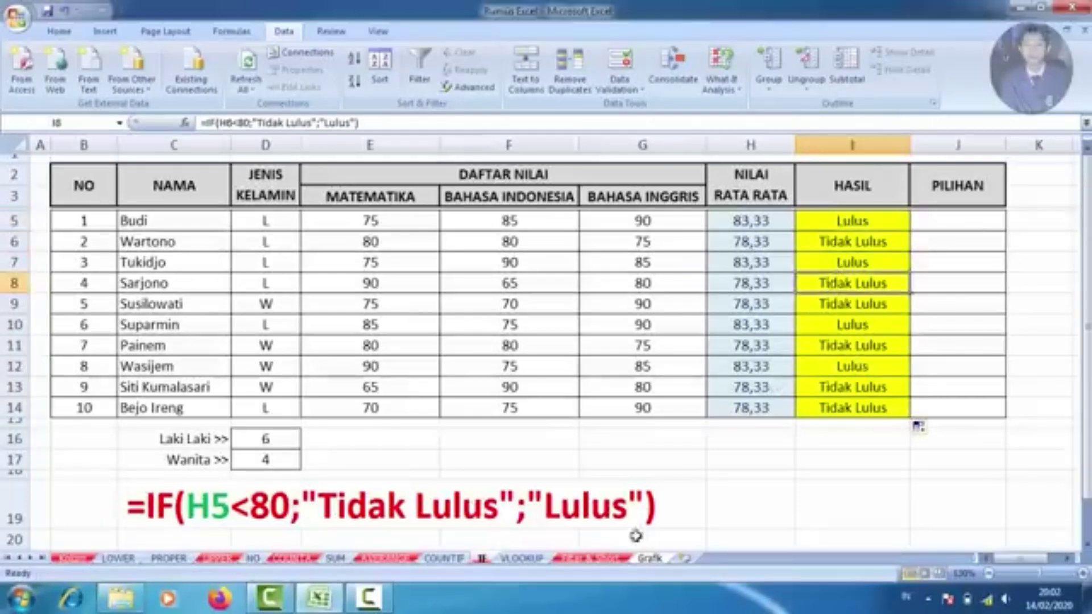
Step: Open the VLOOKUP sheet and examine the blue lookup number cell J2 and the Nama label in L5
click(521, 559)
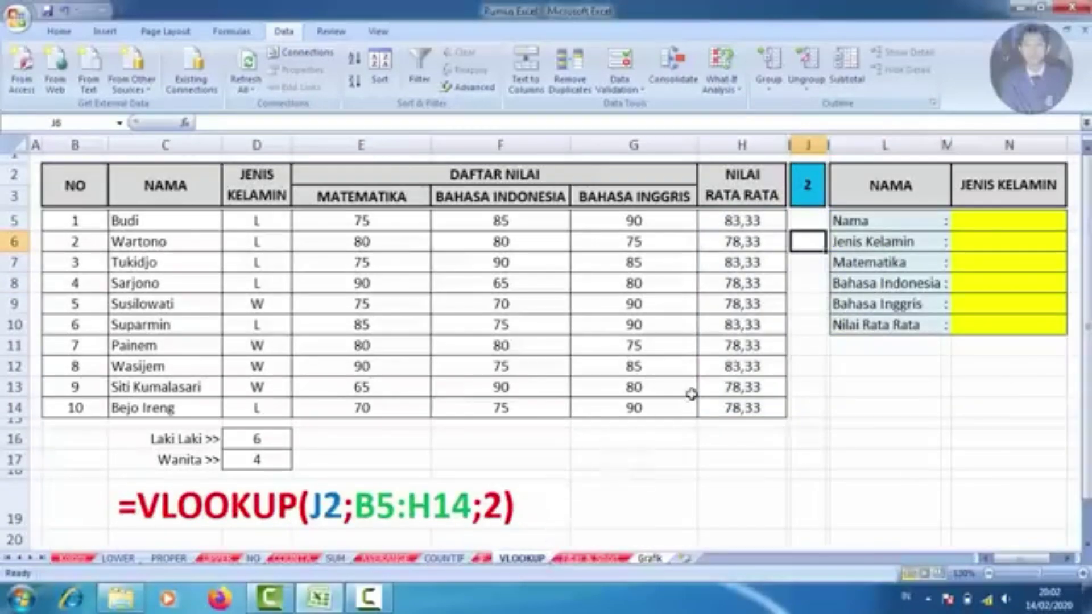
click(810, 179)
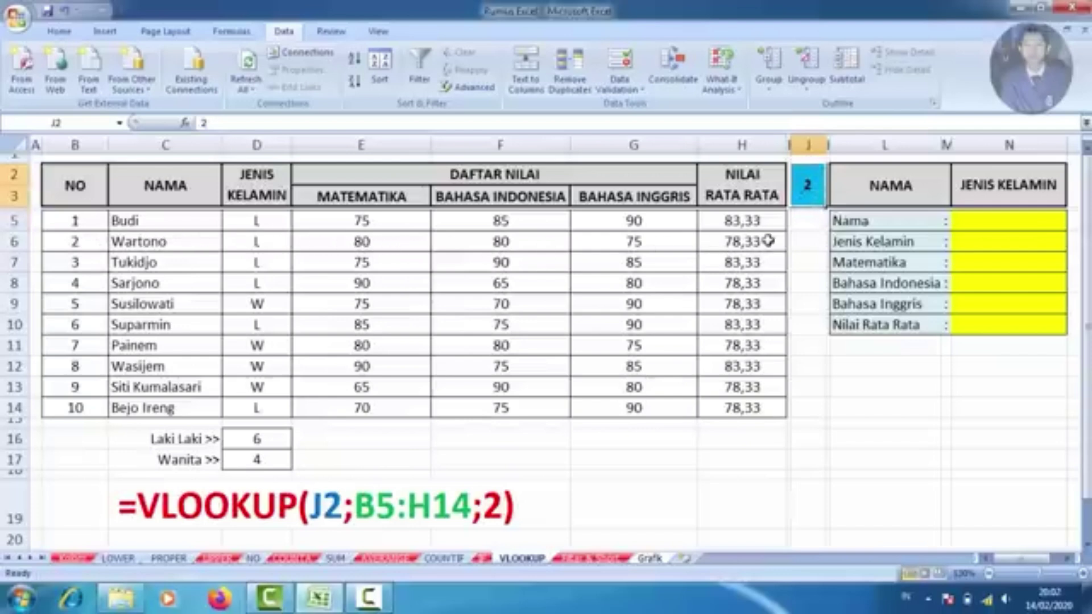
click(861, 222)
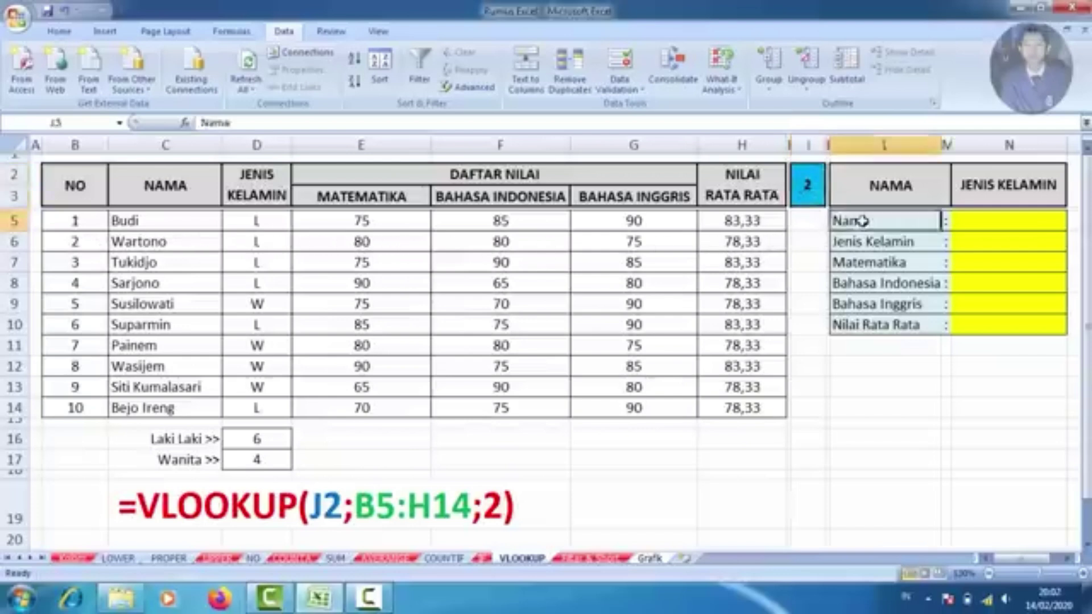
Step: Enter the formula =VLOOKUP(J2;B5:H14;2) in the yellow Nama cell N5 and compare its result with cell C6 in the data table
click(981, 222)
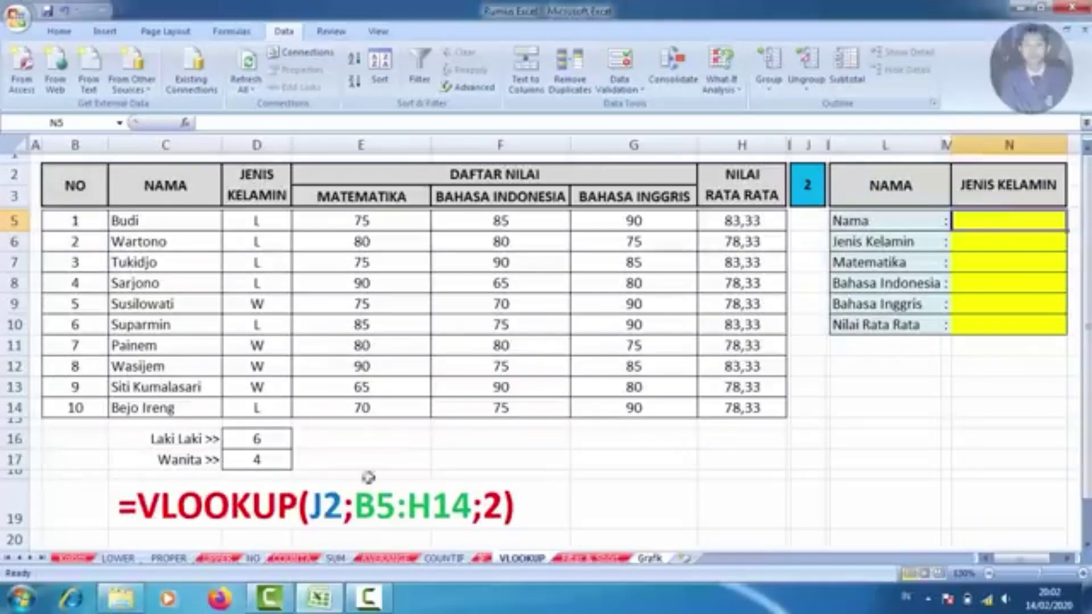
text(=)
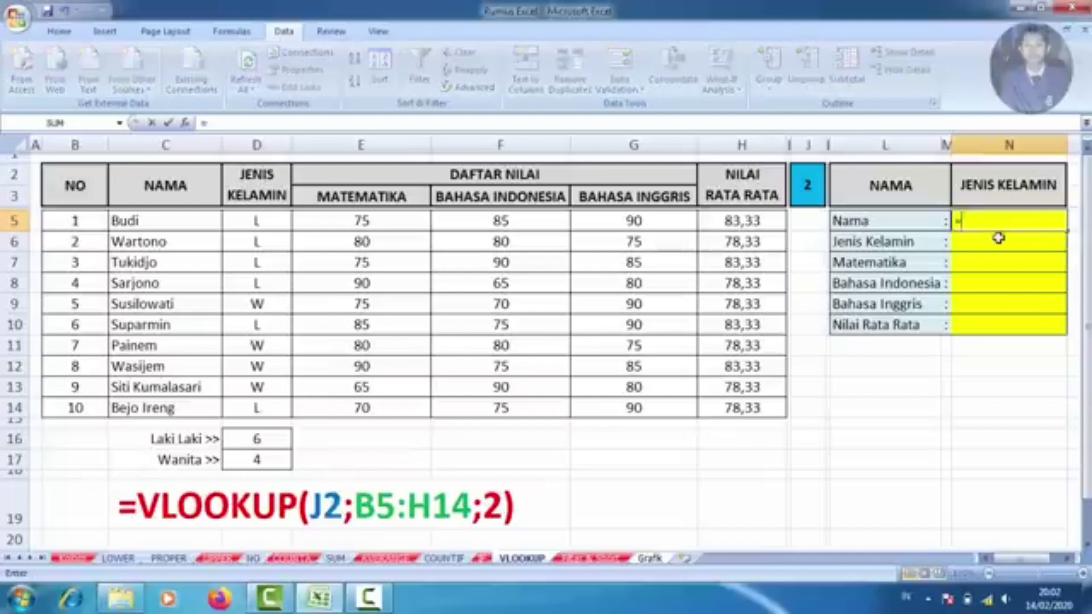
text(v)
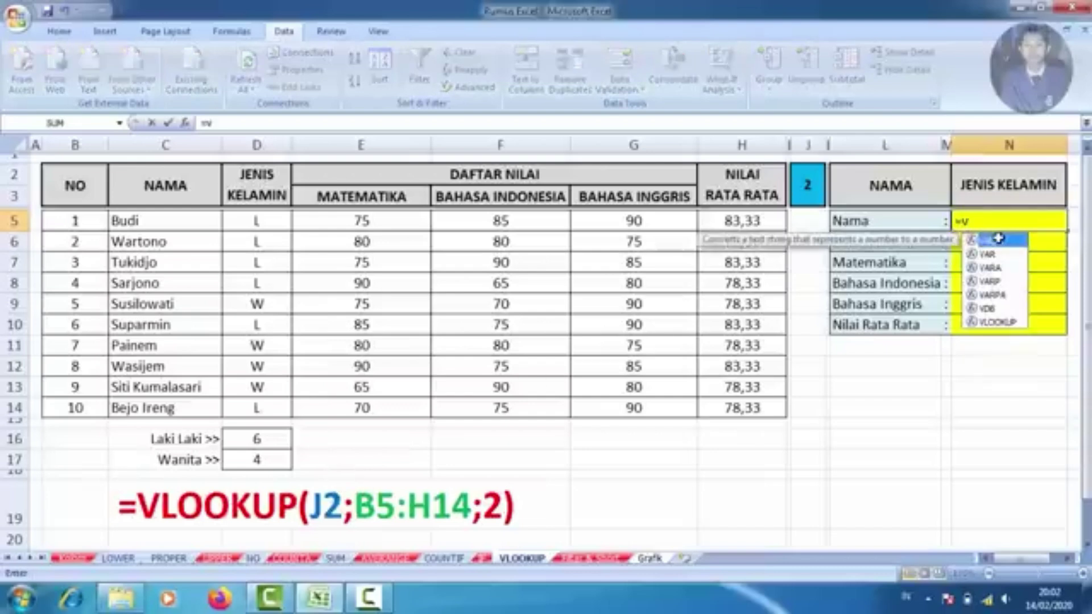
double_click(998, 322)
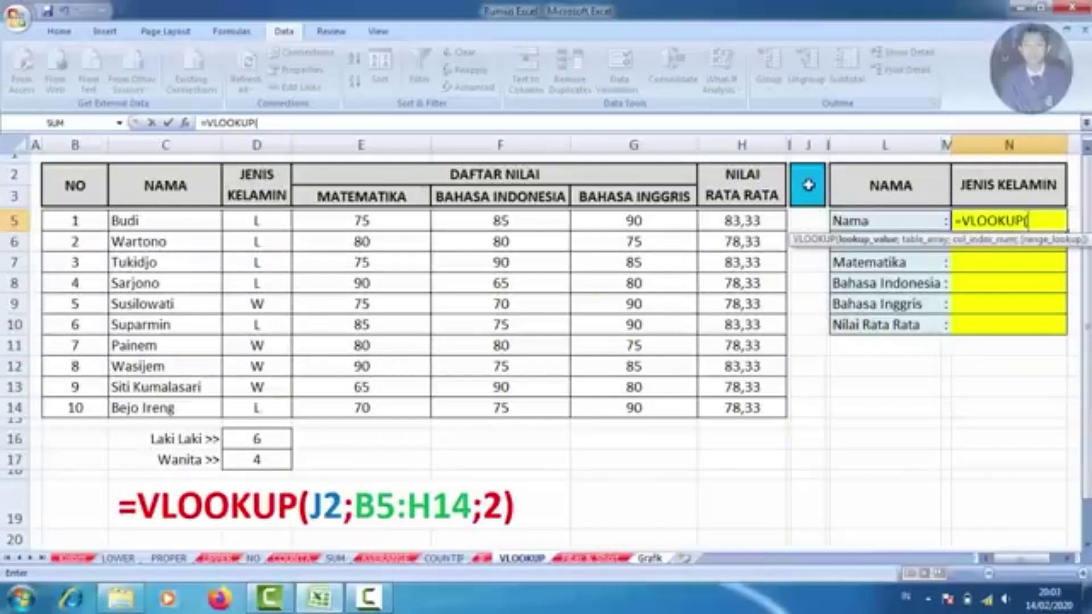
click(808, 185)
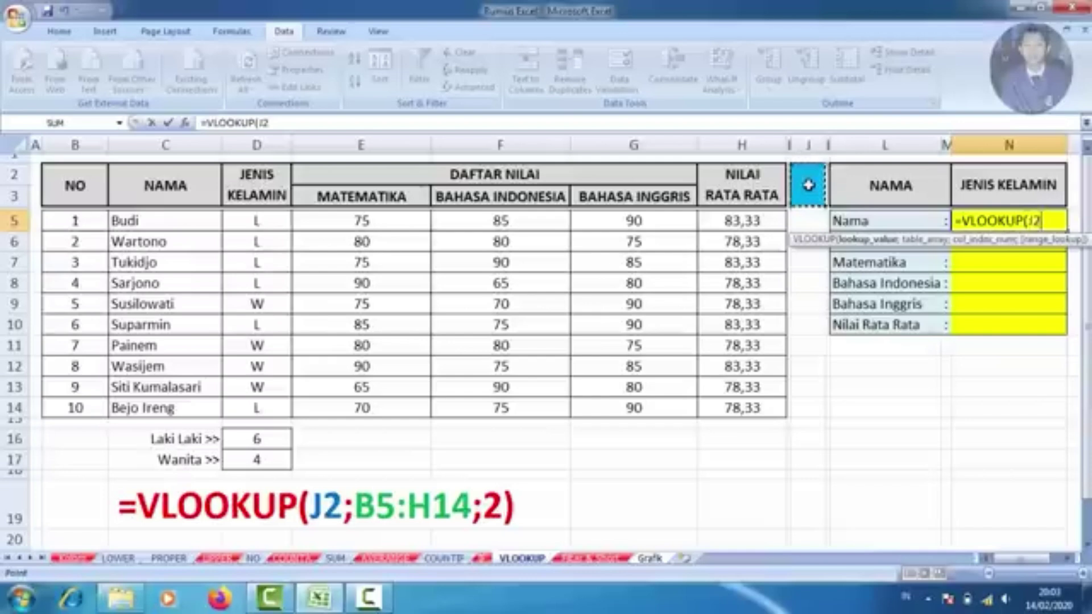
text(;)
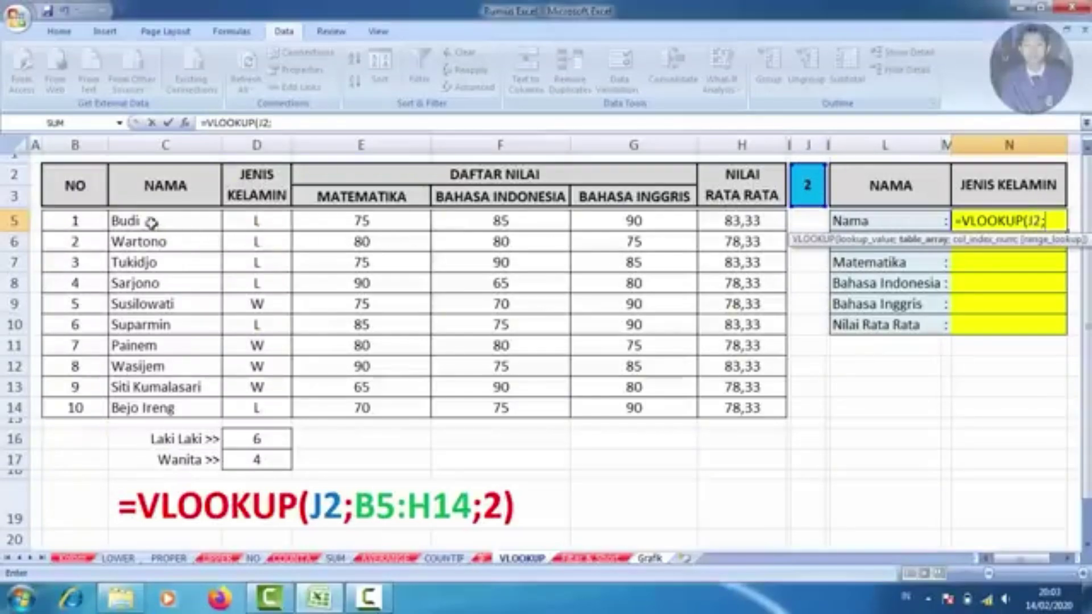
drag(145, 221, 727, 405)
drag(56, 227, 745, 404)
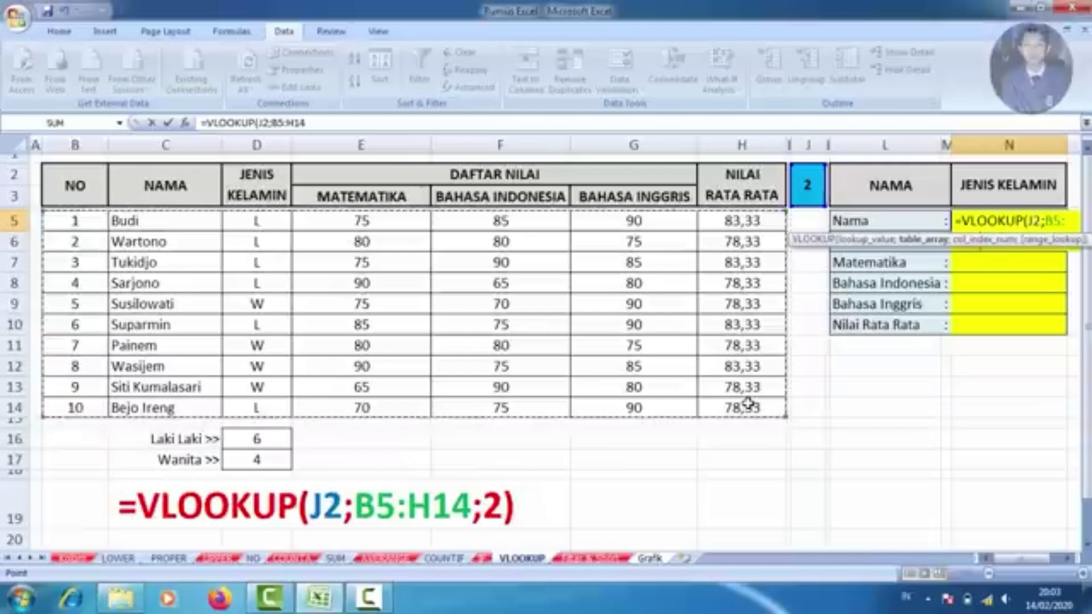
text(;)
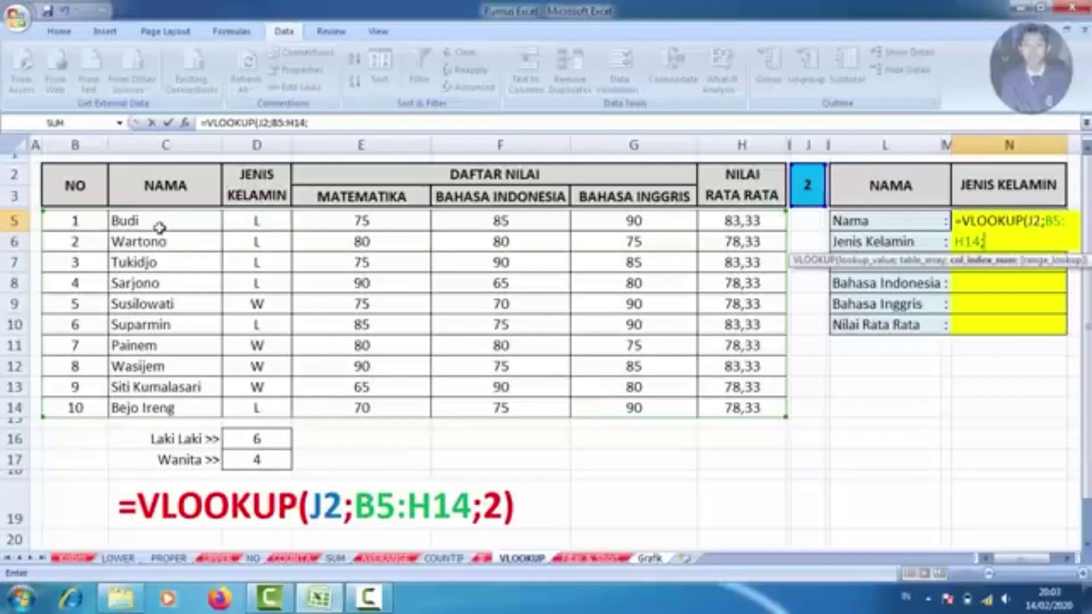
click(346, 124)
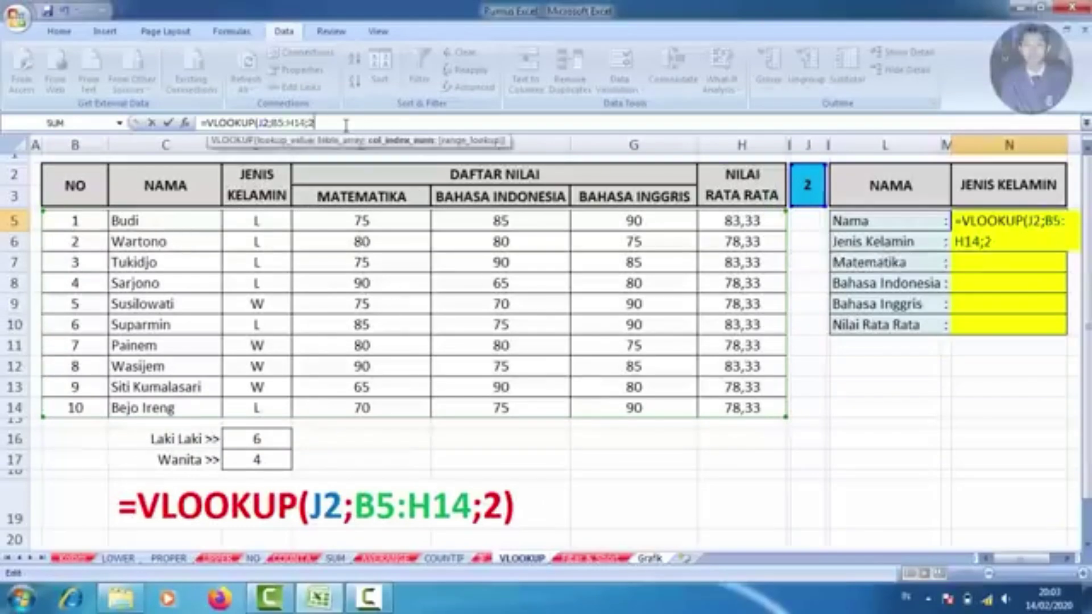
key(Return)
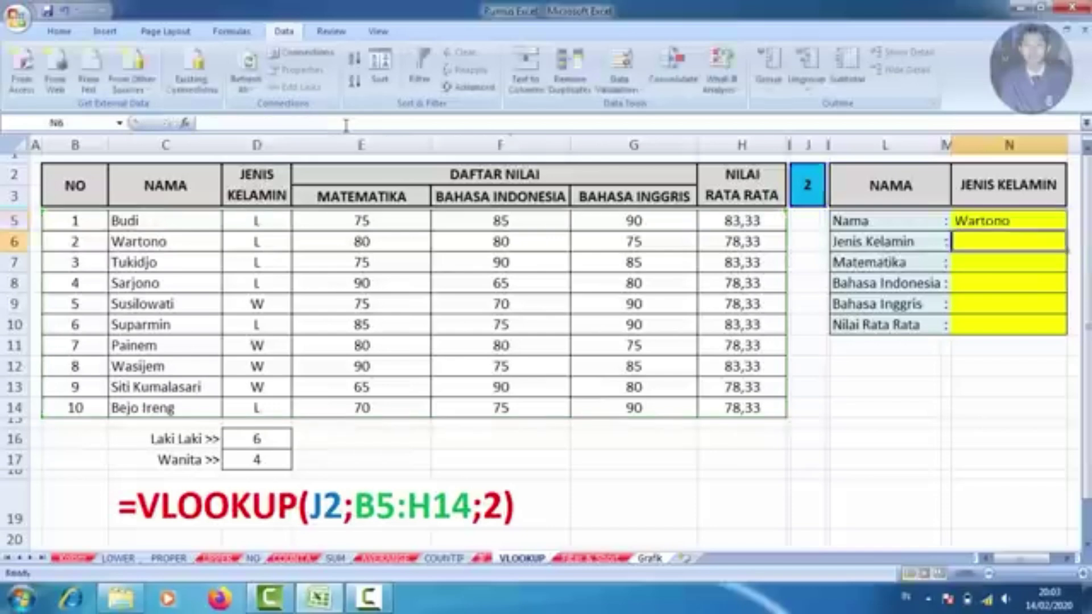
click(154, 243)
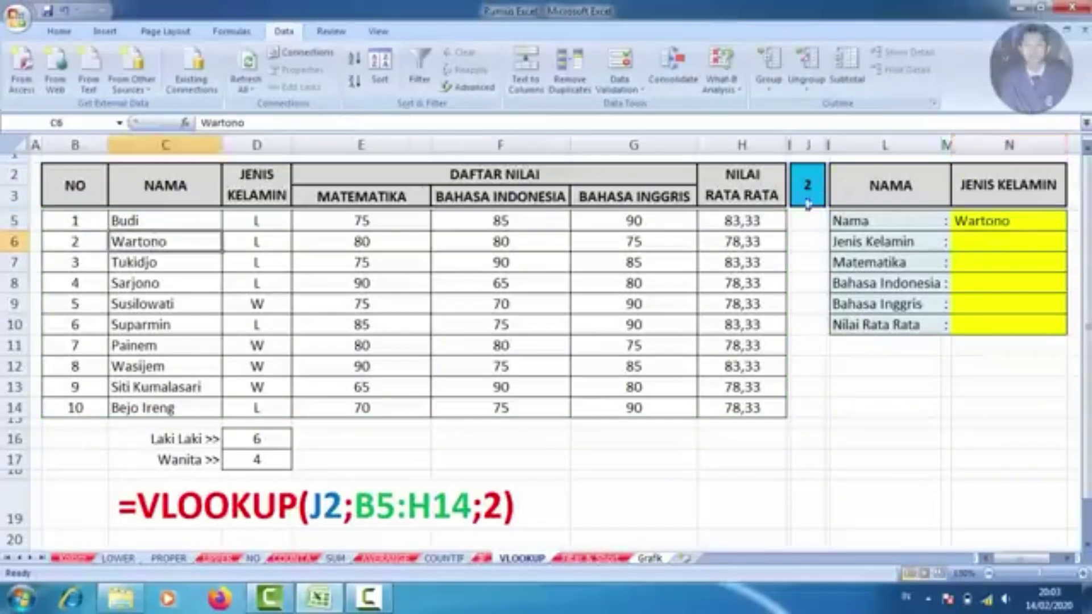
Step: Enter the formula =VLOOKUP(J2;B5:H14;3) in the Jenis Kelamin cell N6, using the formula in N5 as reference
click(981, 244)
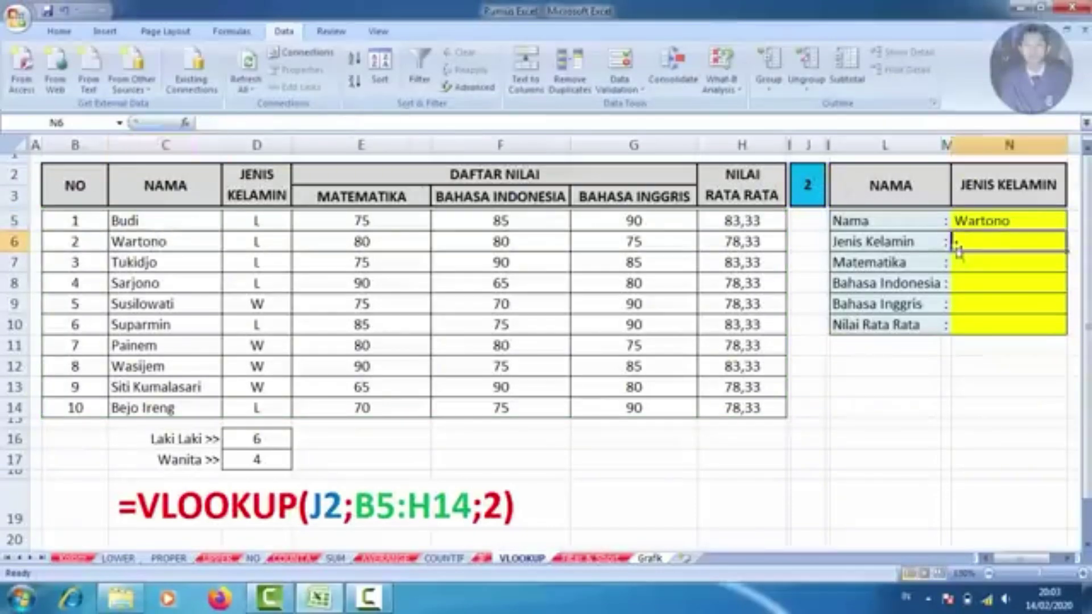
click(979, 224)
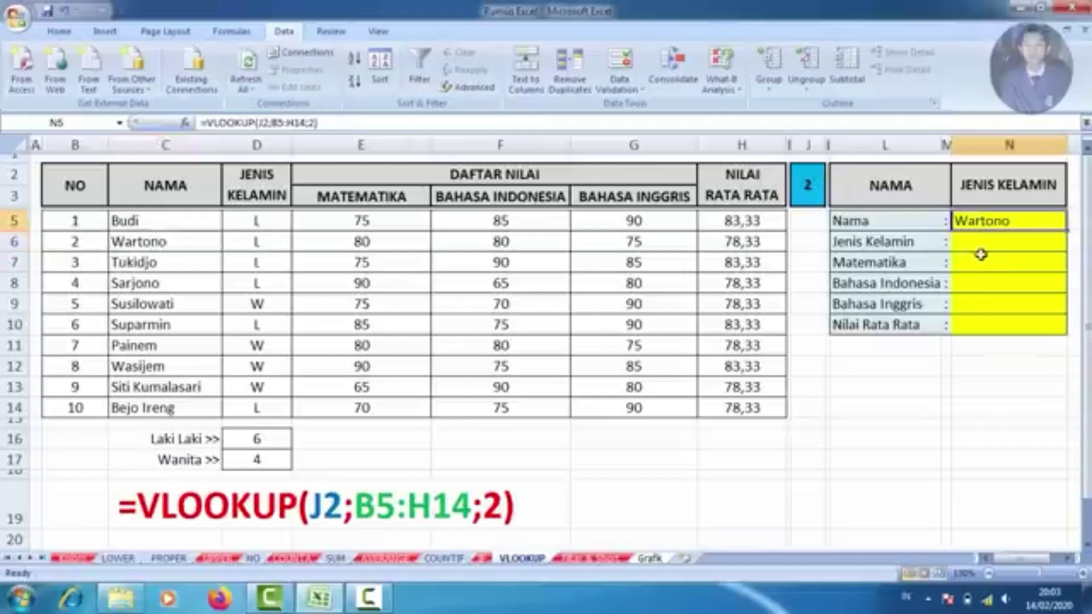
click(972, 242)
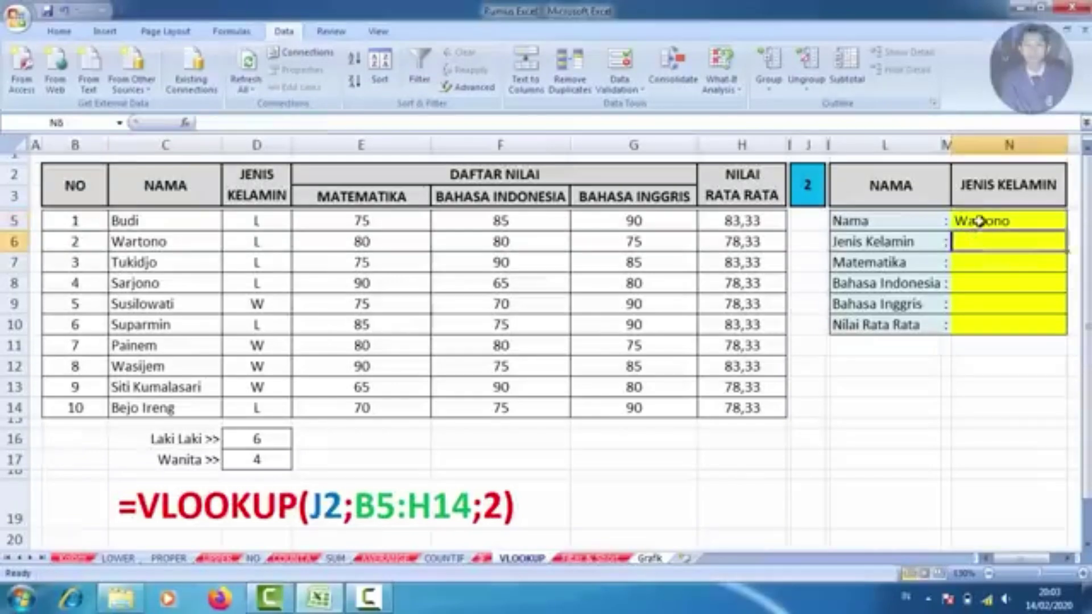
click(978, 221)
click(980, 242)
text(=)
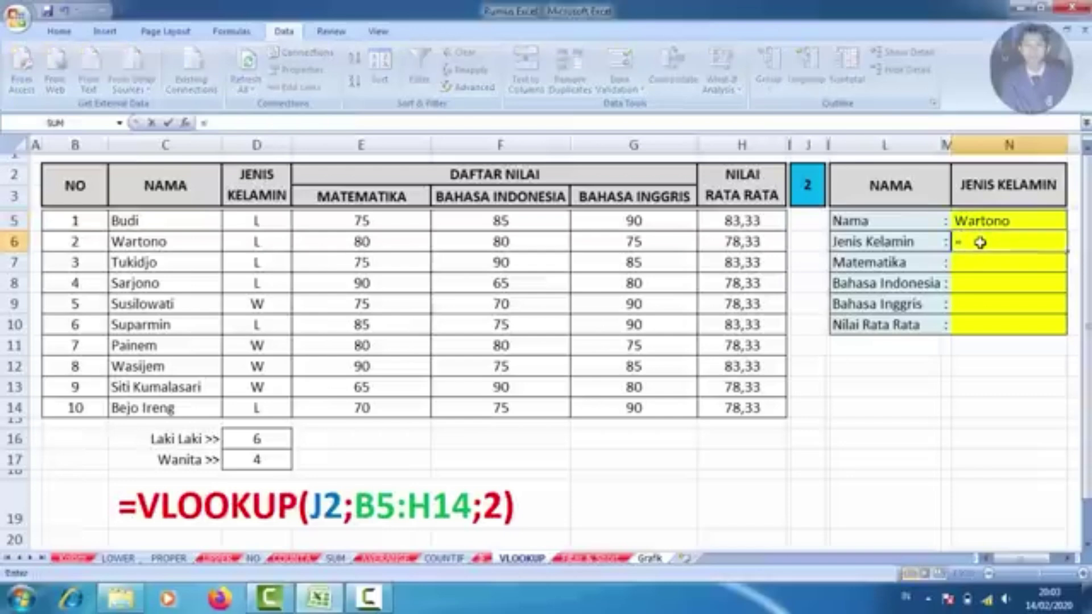
text(v)
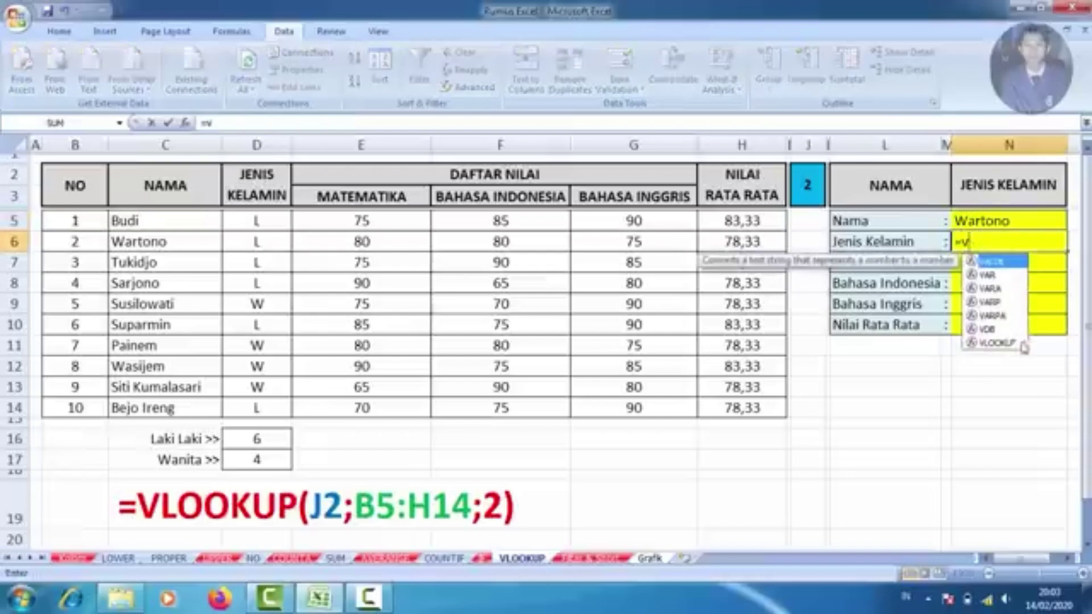
double_click(1002, 343)
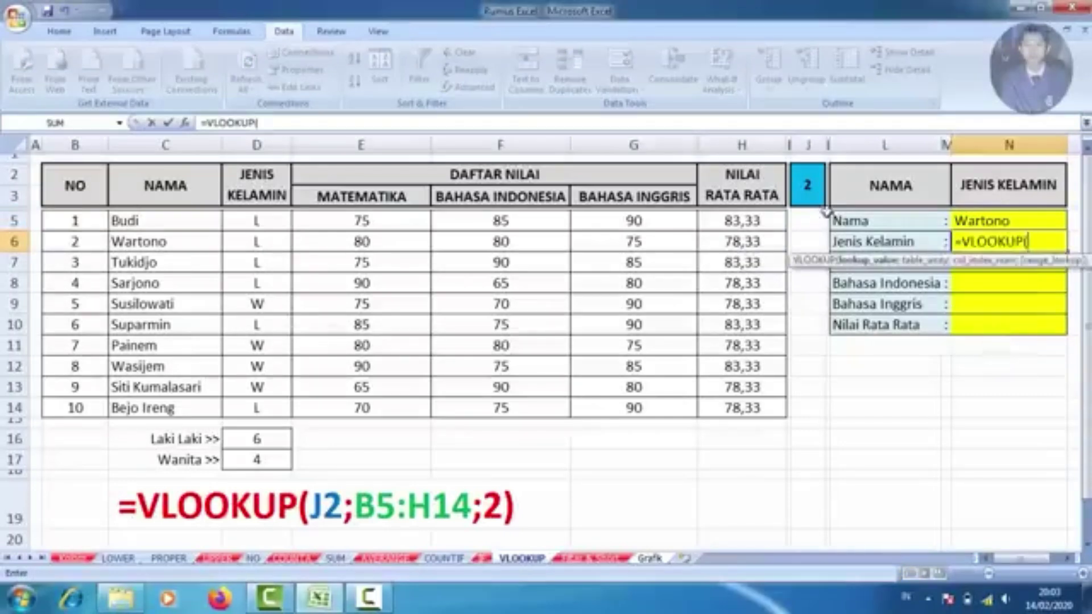
click(813, 191)
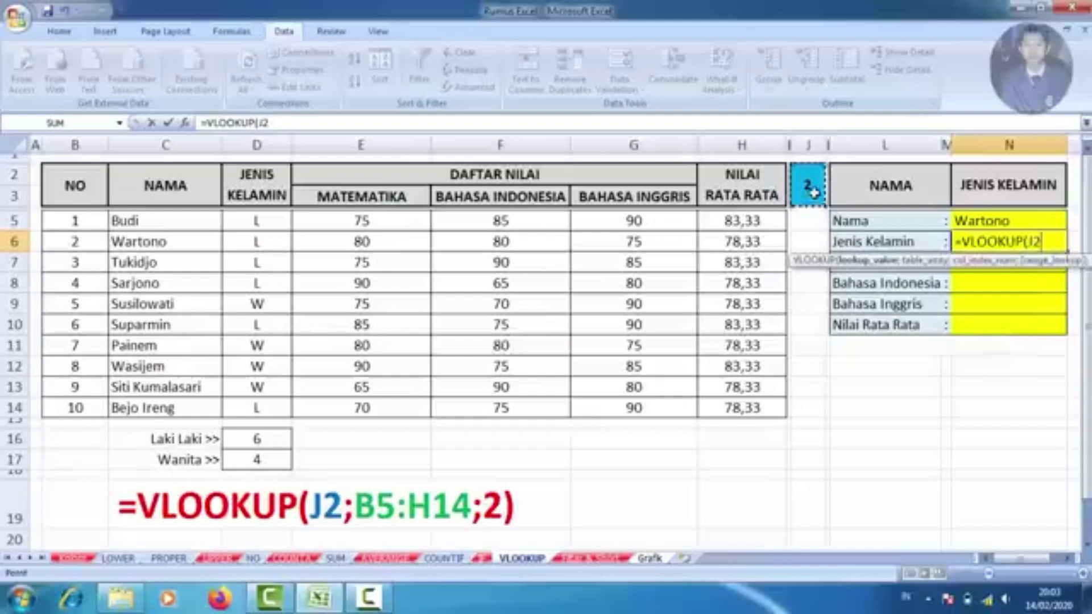
text(;)
drag(125, 223, 745, 408)
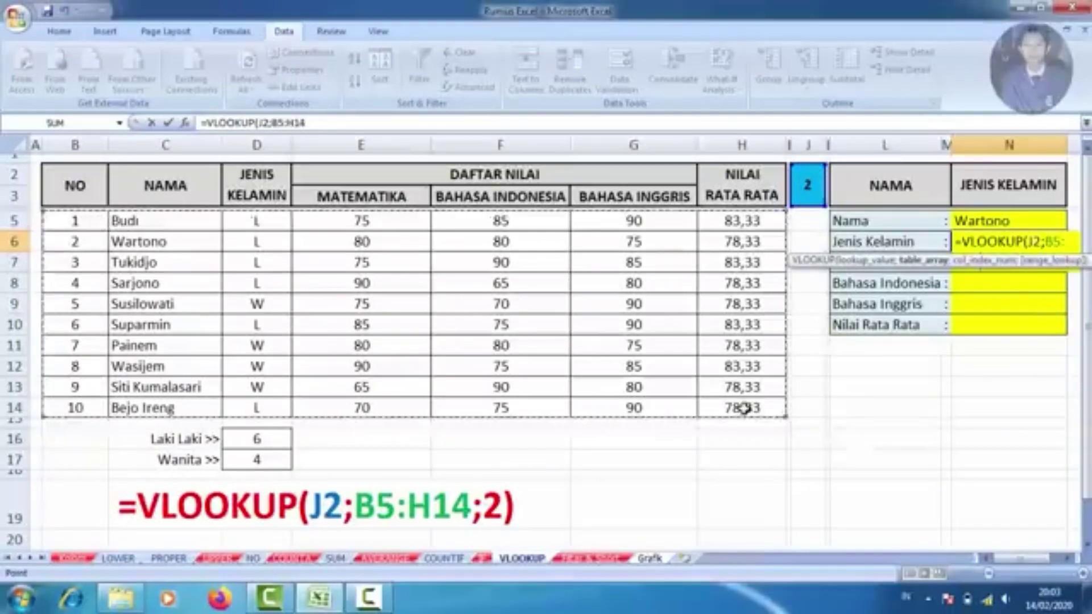
click(319, 123)
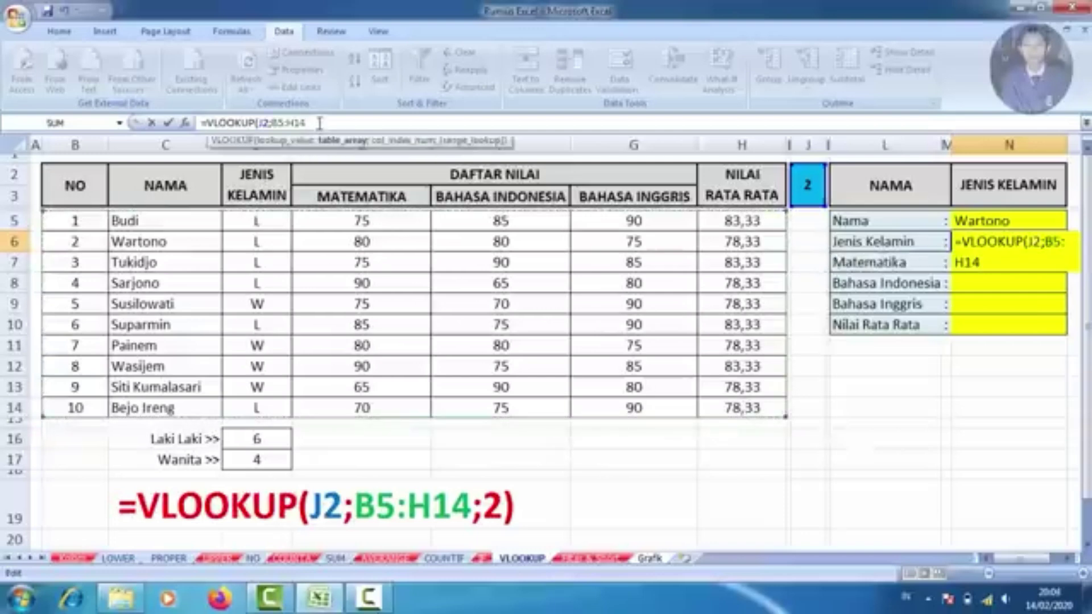
text(;3)
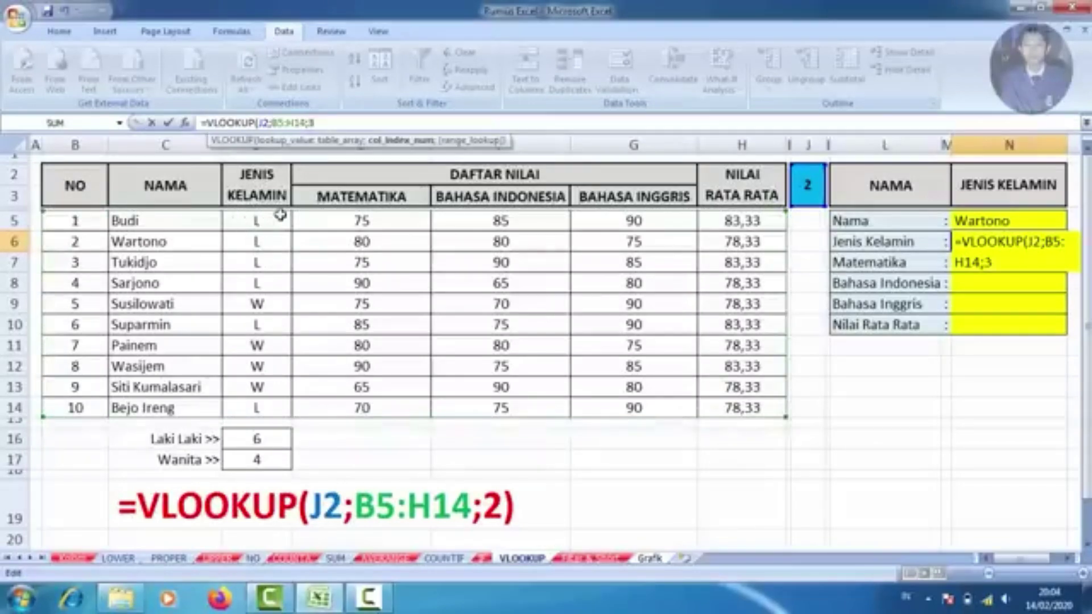
key(Return)
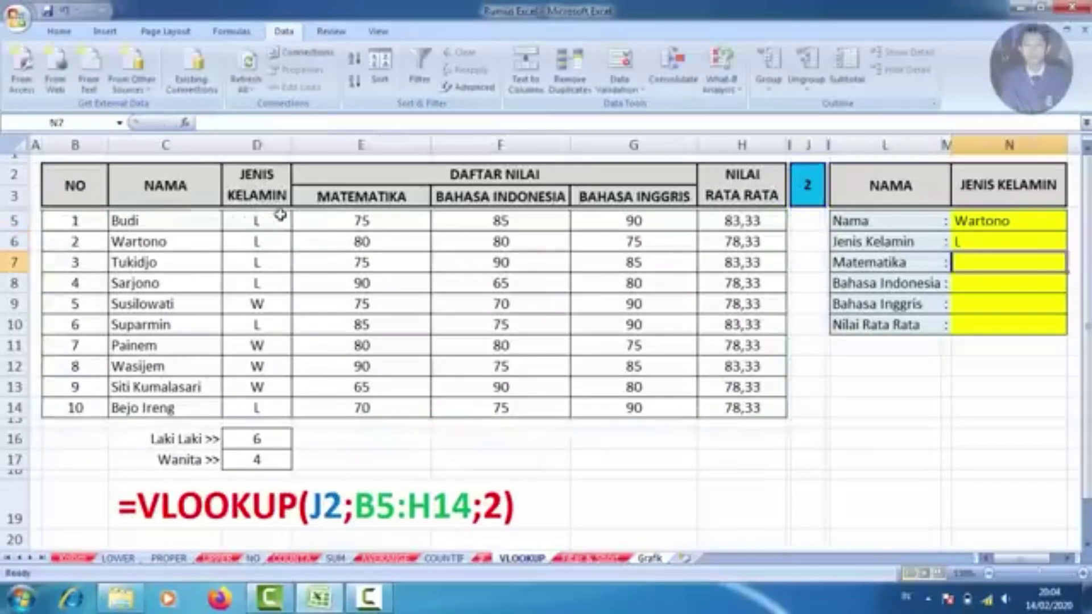
Step: Make the references in the N6 formula absolute so it reads =VLOOKUP($J$2;$B$5:$H$14;3)
click(967, 246)
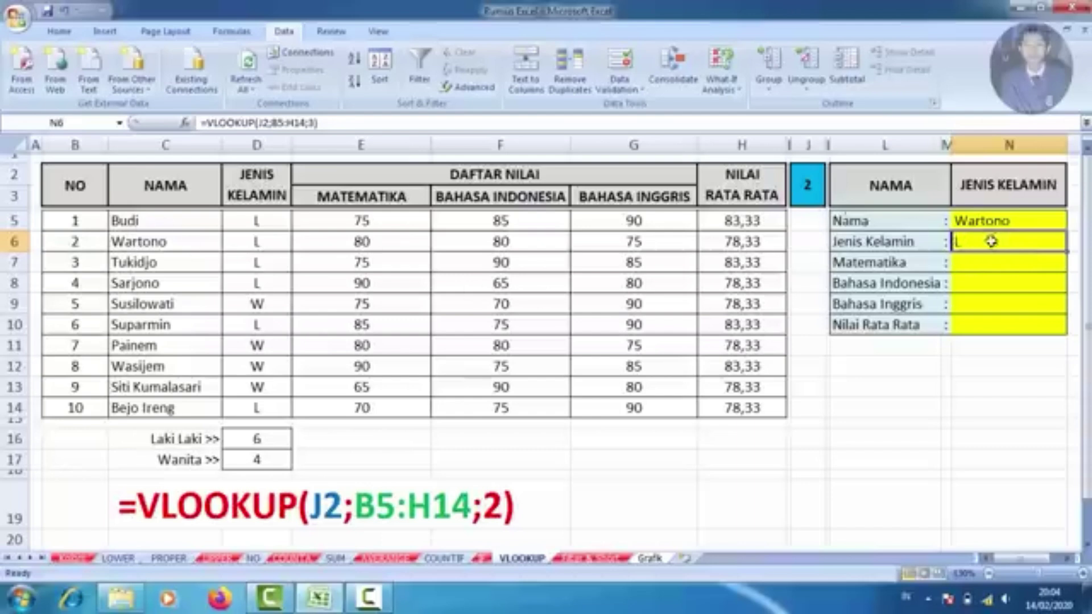
click(260, 124)
mouse_move(272, 125)
mouse_down()
mouse_move(313, 126)
mouse_move(270, 129)
mouse_up()
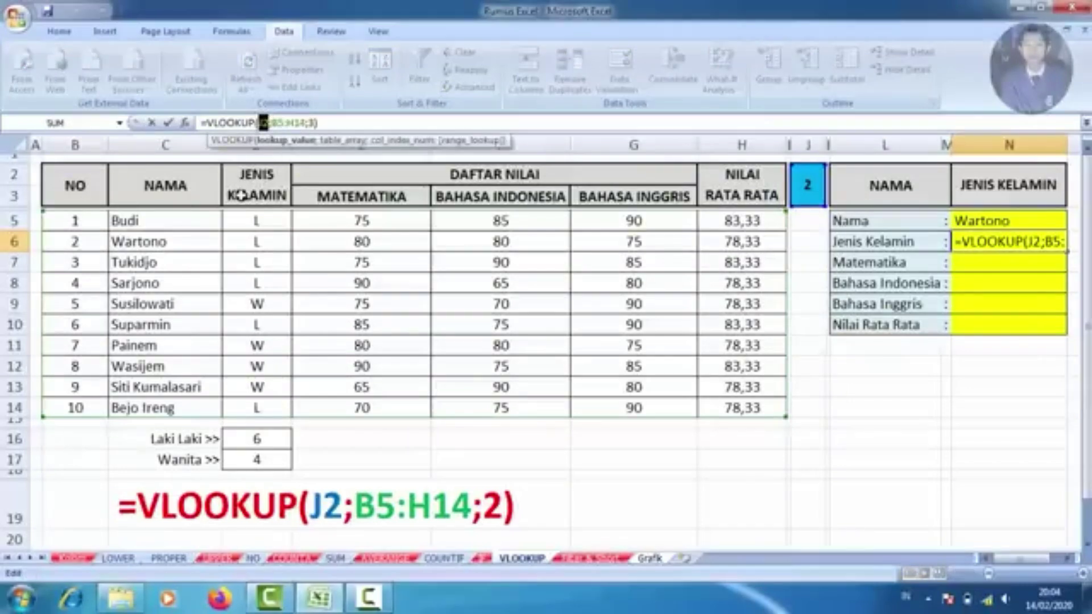
key(F4)
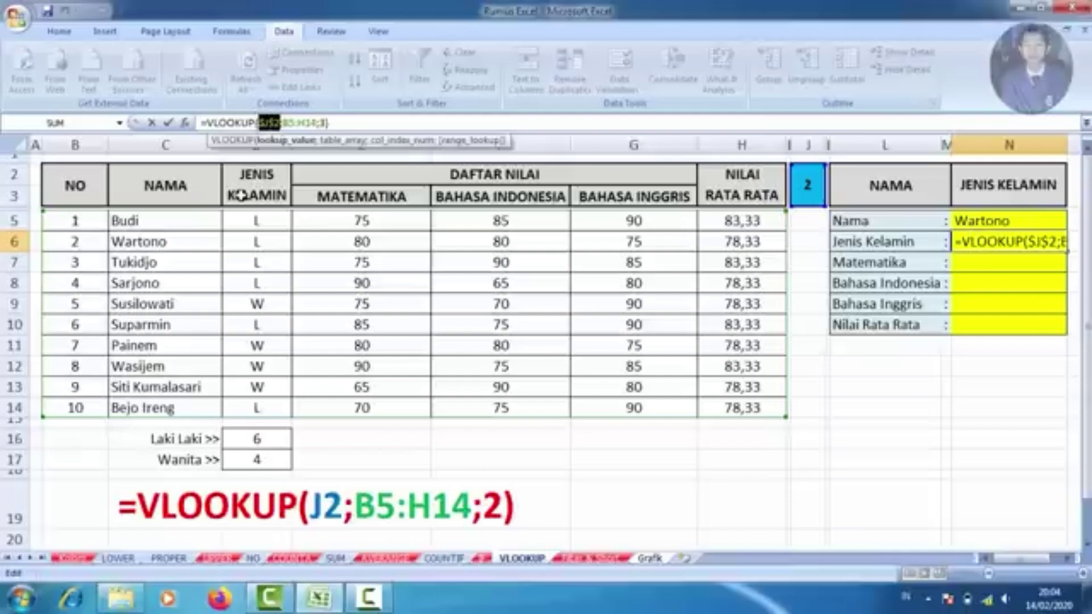
drag(284, 123, 317, 124)
key(F4)
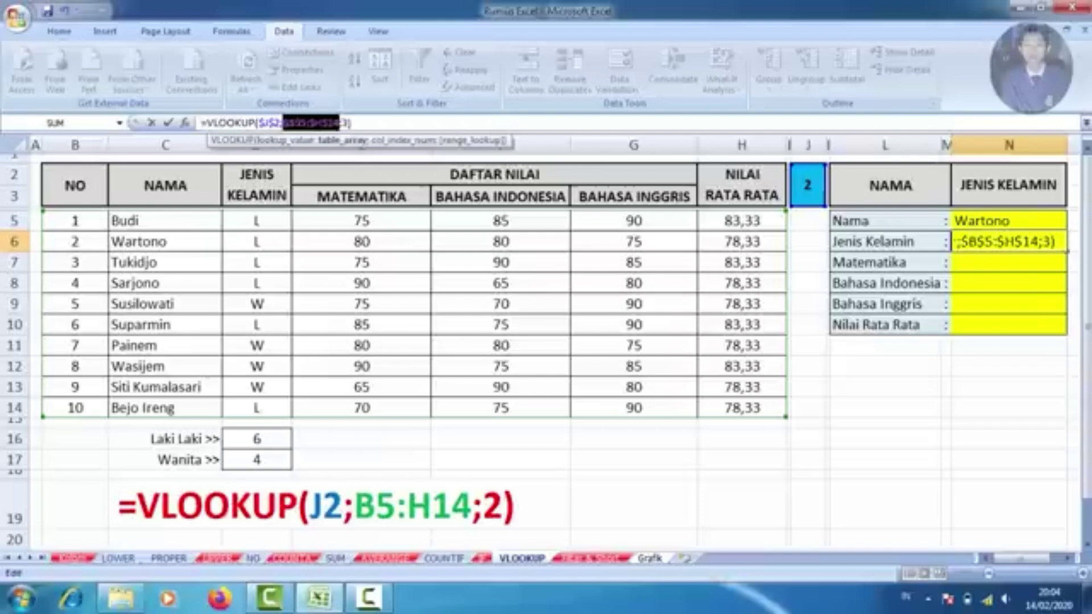
key(Return)
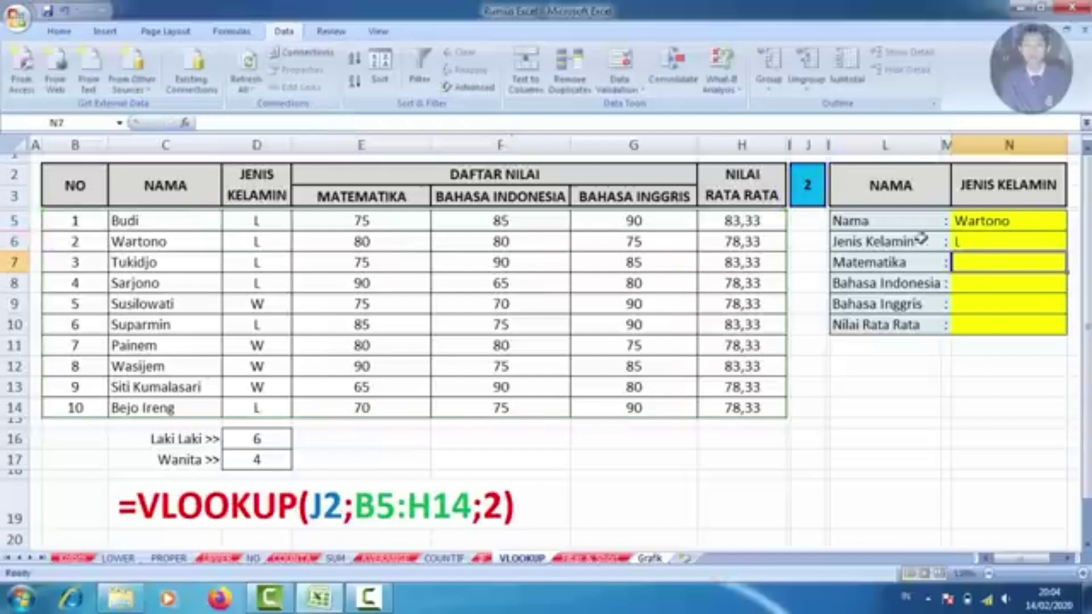
Step: Copy the Jenis Kelamin formula from N6 and paste it into the remaining yellow cells N7:N10
click(978, 238)
right_click(989, 238)
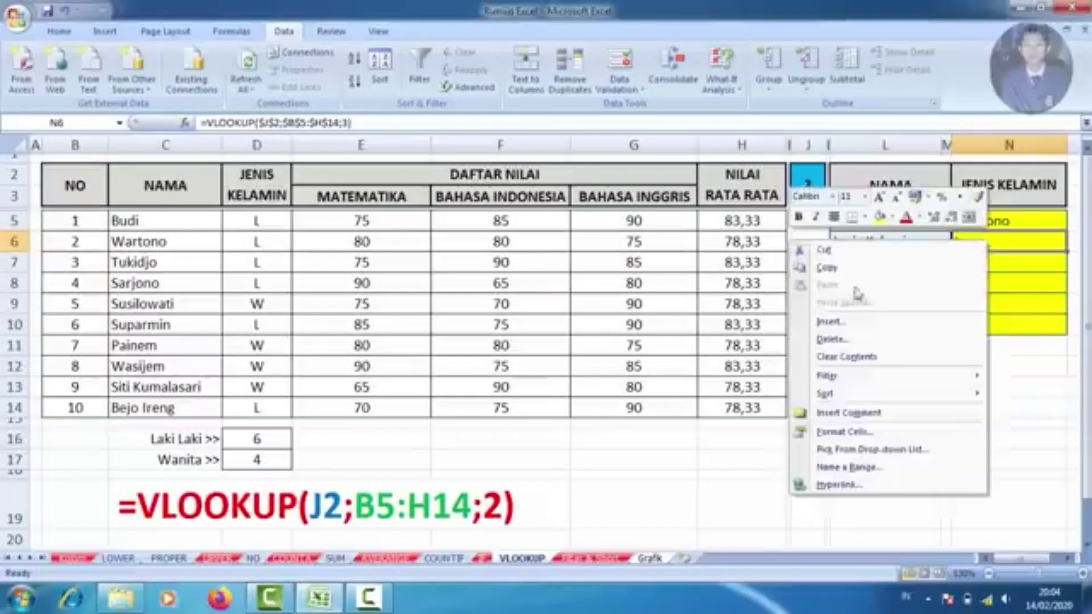
click(857, 270)
drag(968, 267, 979, 319)
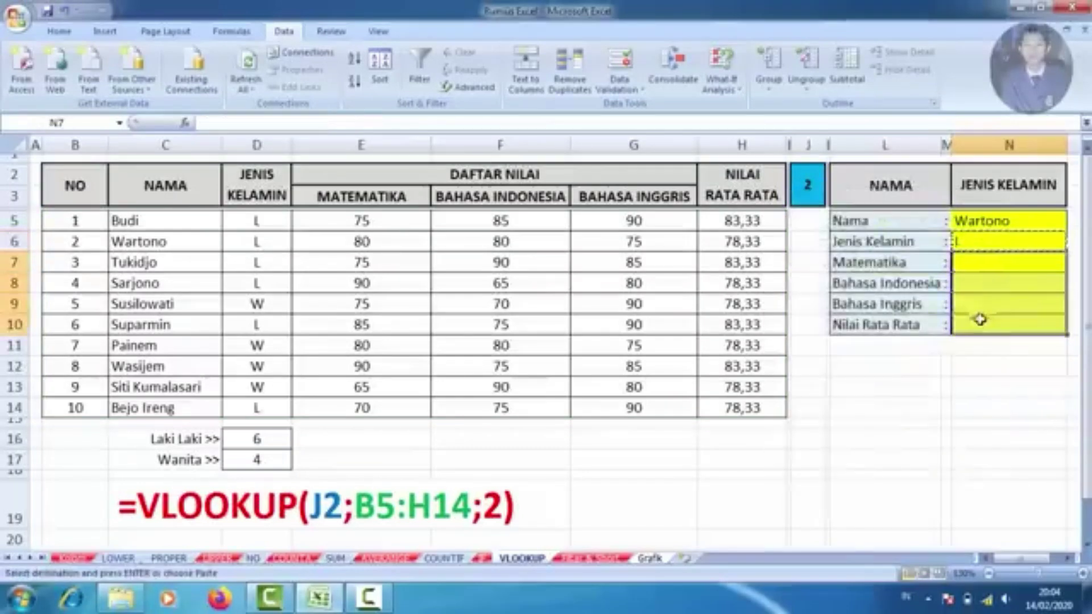
right_click(978, 319)
click(853, 361)
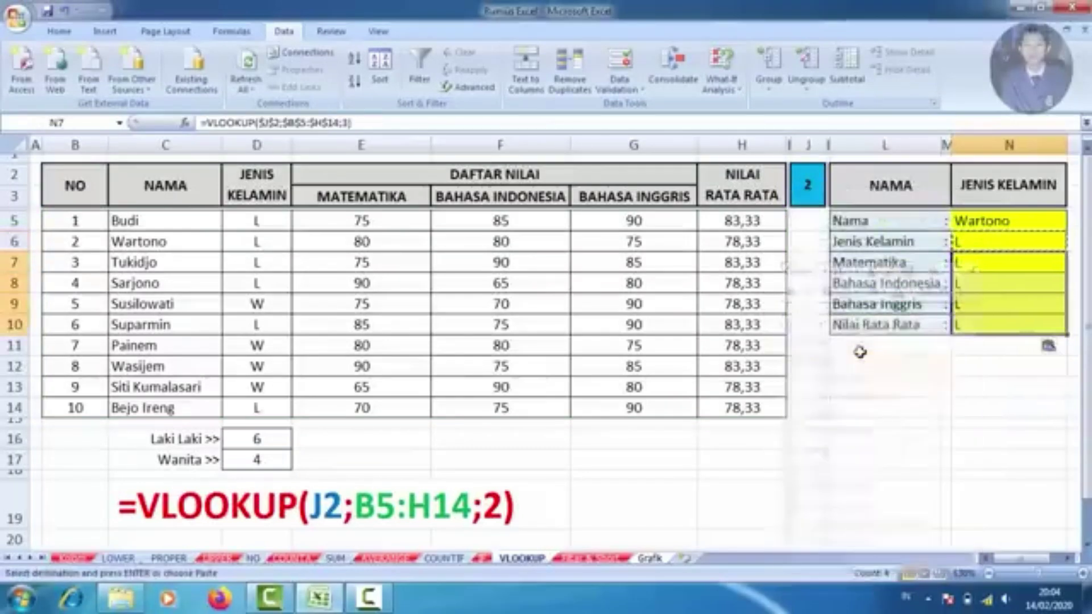
Step: Change the column index of the VLOOKUP formula in the Matematika cell N7 to 4
click(969, 265)
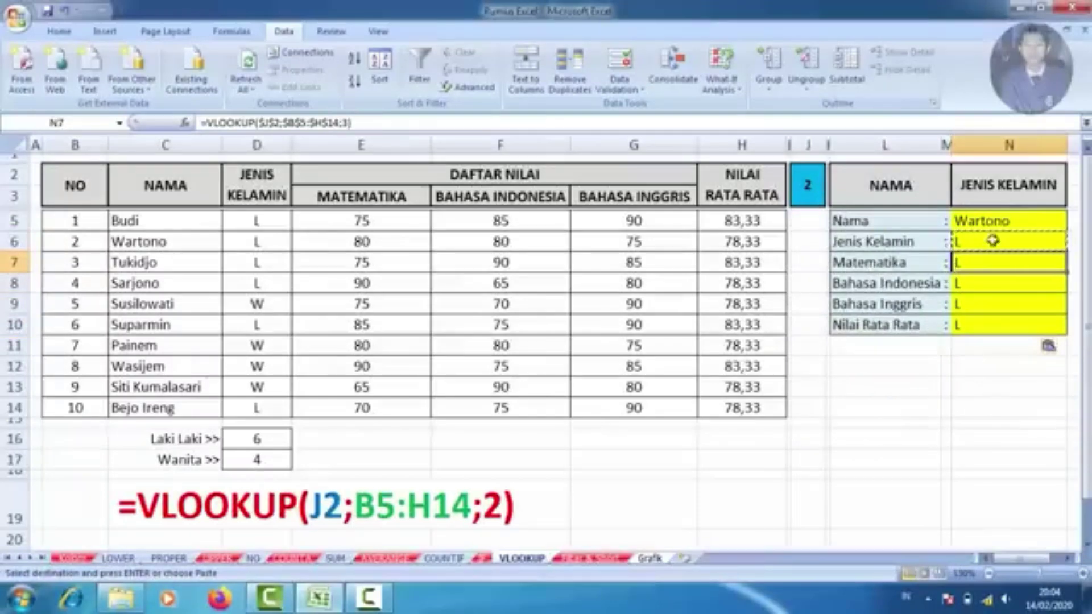
click(364, 124)
key(BackSpace)
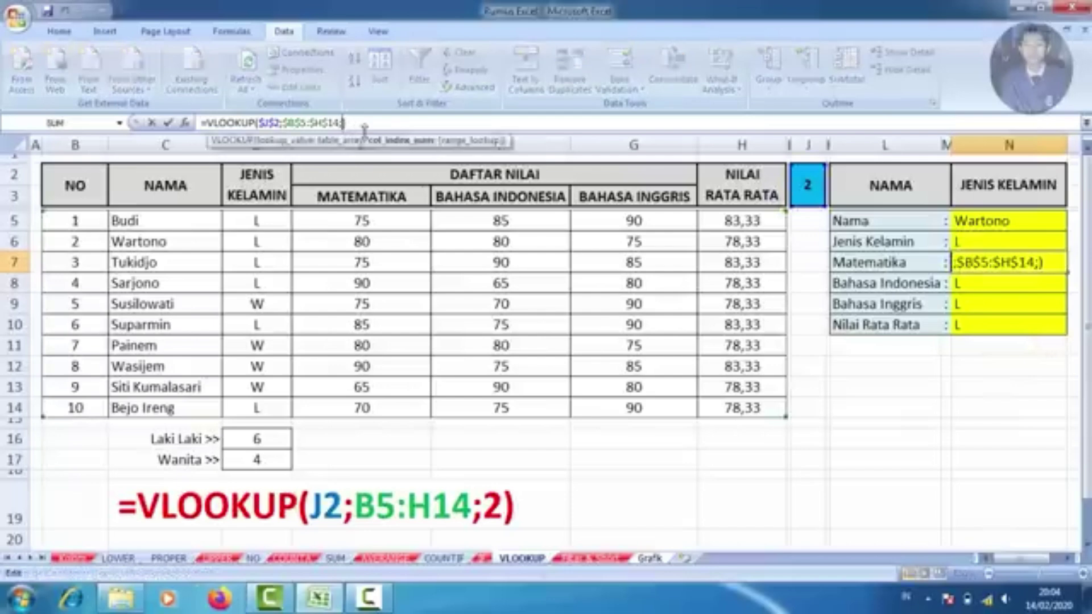
text(4)
key(Return)
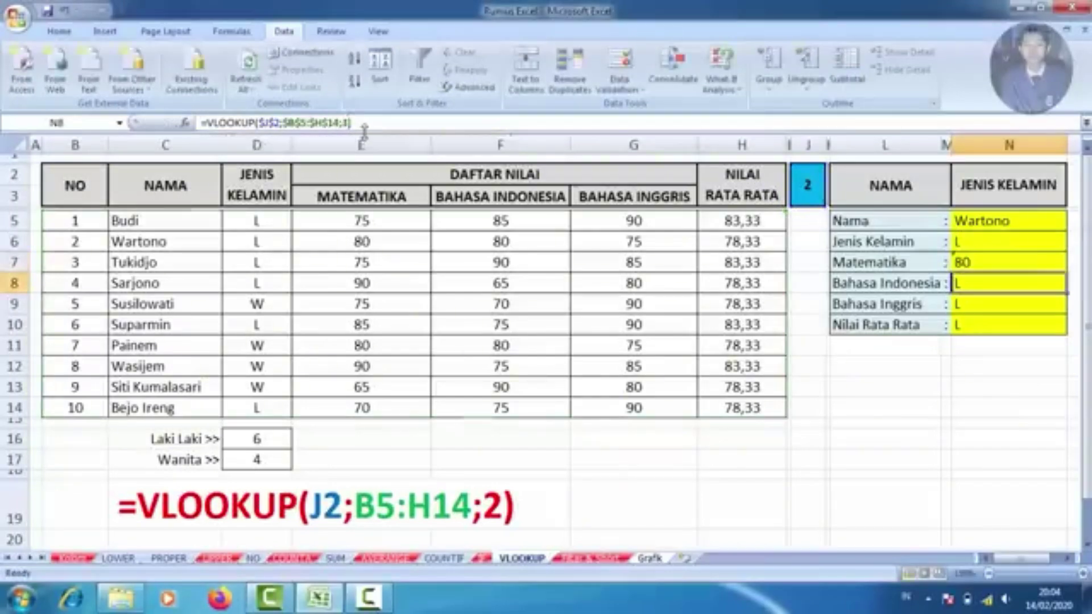
Step: Change the column index of the VLOOKUP formula in the Bahasa Indonesia cell N8 to 5
click(347, 123)
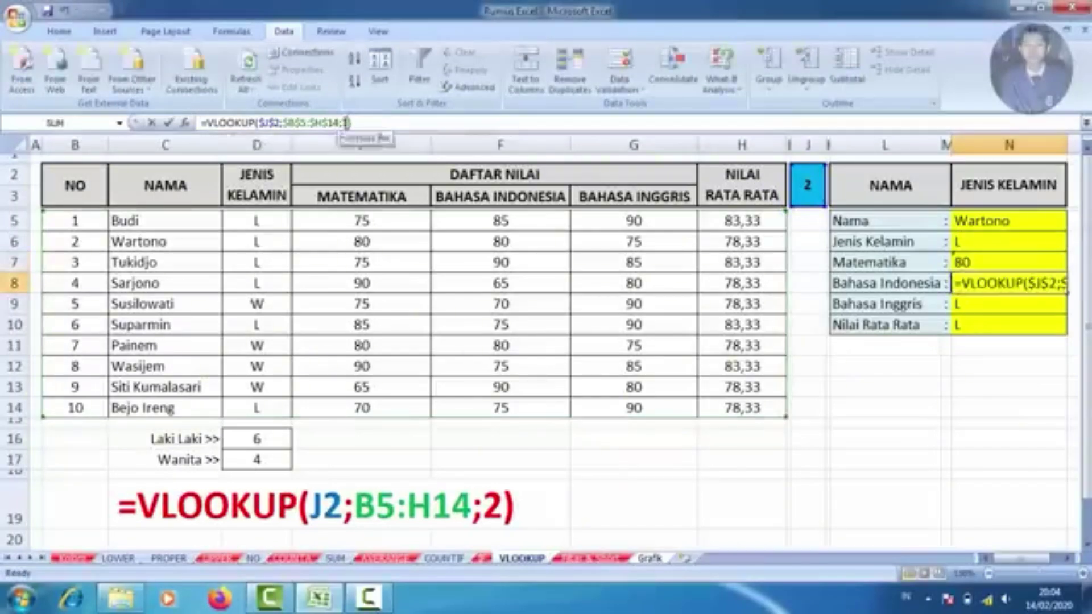
key(BackSpace)
text(5)
key(Return)
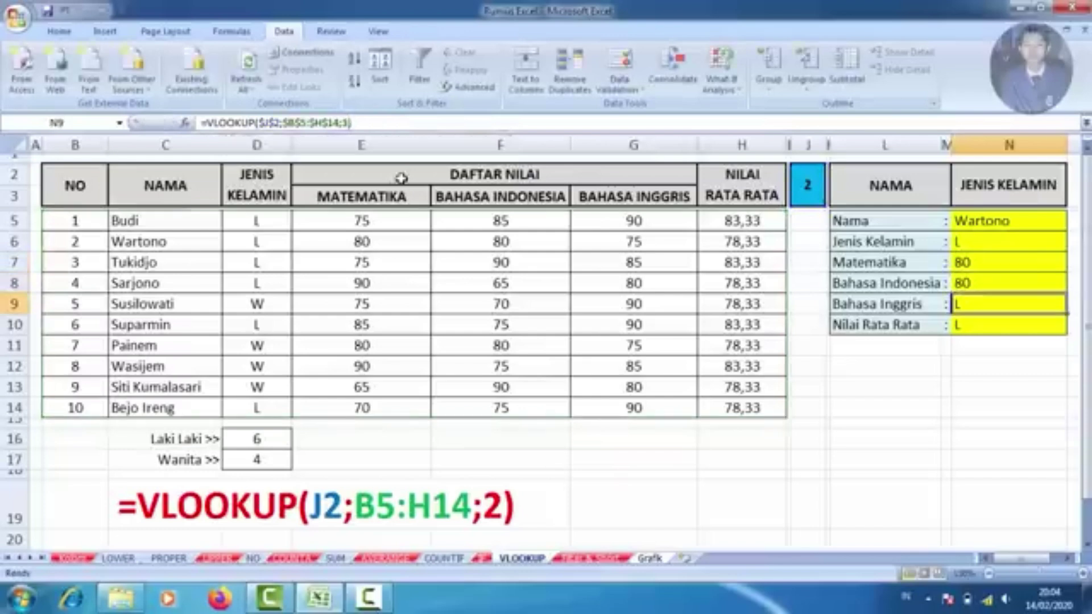
Step: Change the column index of the VLOOKUP formula in the Bahasa Inggris cell N9 to 6
click(348, 123)
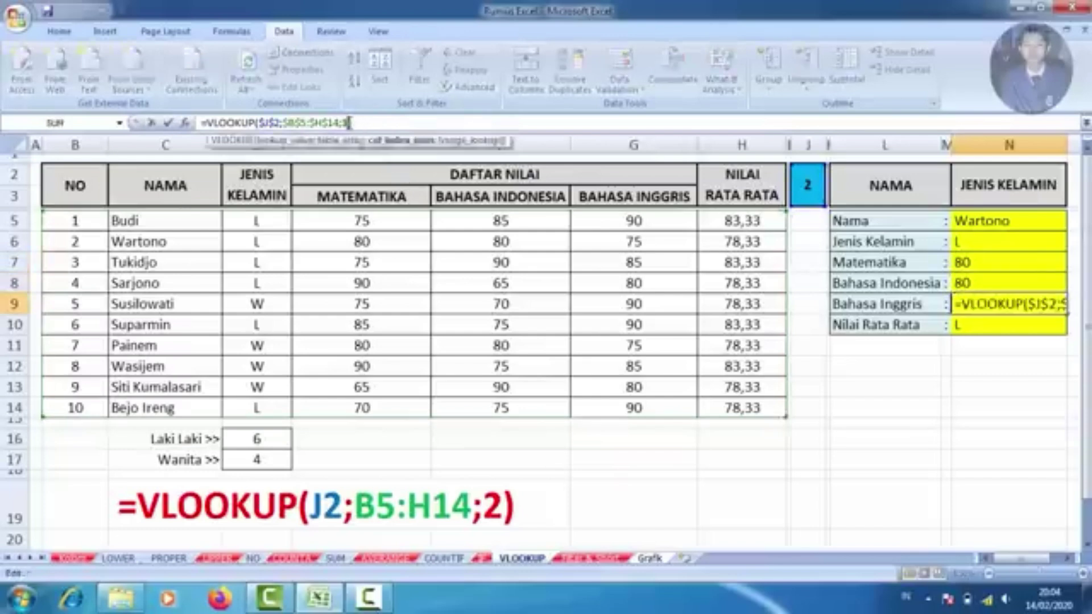
key(BackSpace)
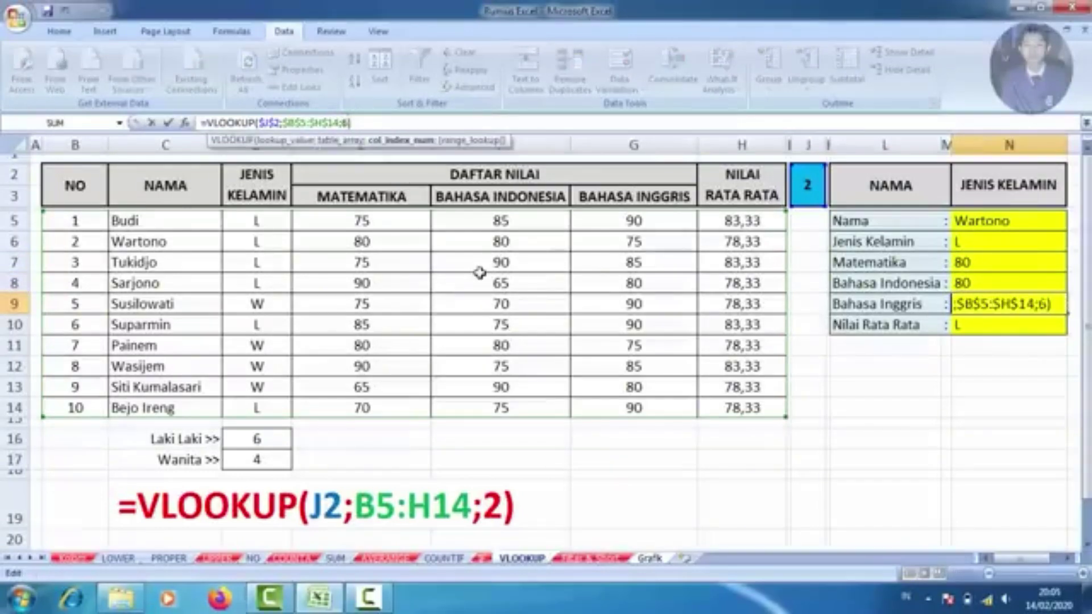
key(Return)
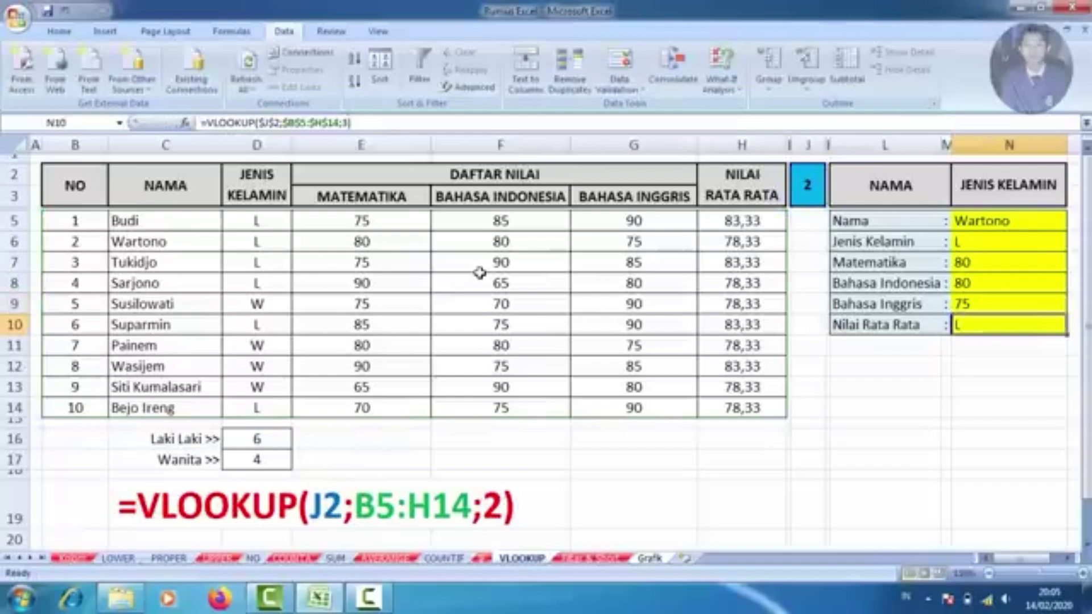
Step: Change the VLOOKUP column index in the Nilai Rata Rata cell N10 so it returns the table's average score column
click(351, 122)
key(BackSpace)
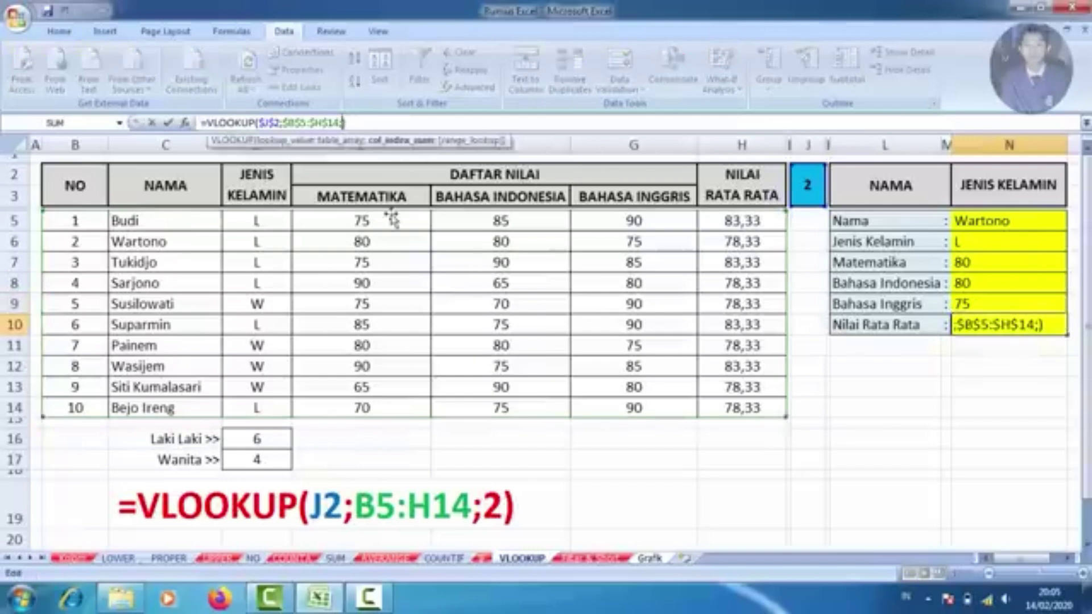
key(Return)
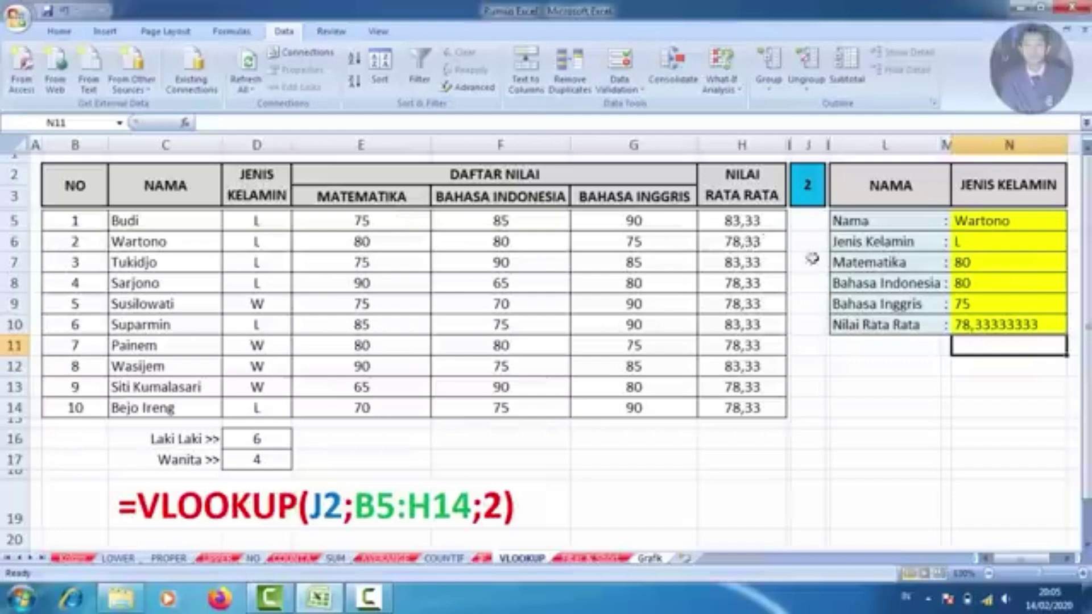
Step: Set the lookup number in cell J2 to 5 and check the looked-up student data in N5:N10
click(805, 187)
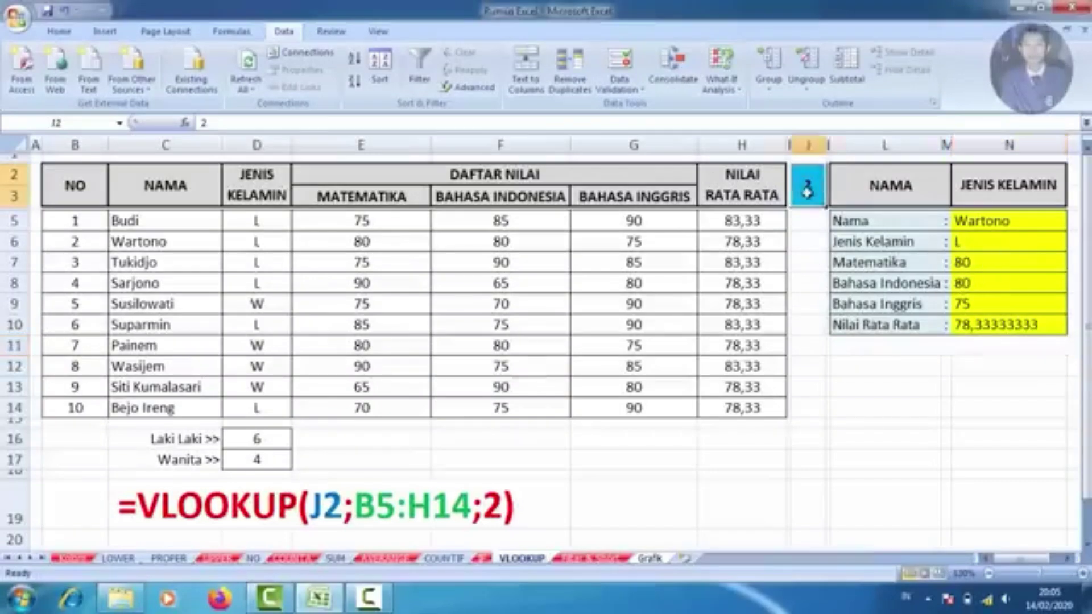
text(5)
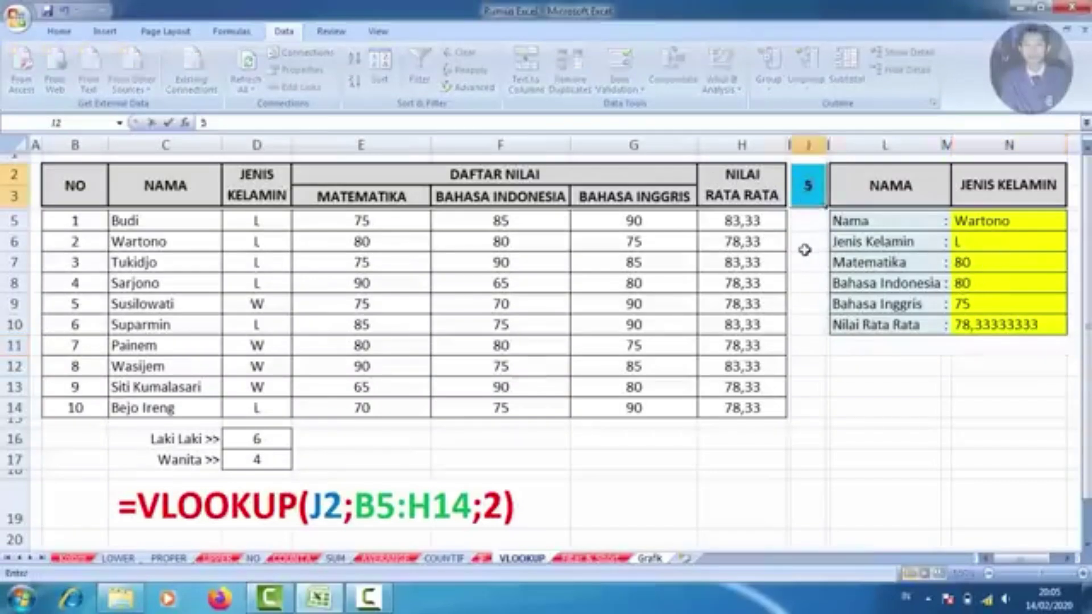
key(Return)
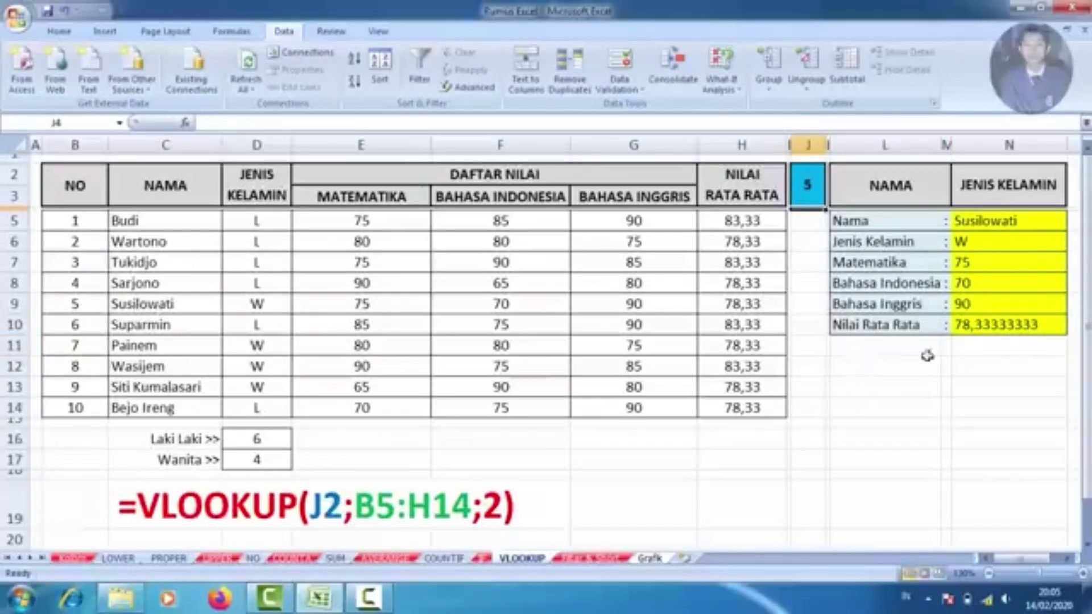
drag(1006, 221, 1016, 317)
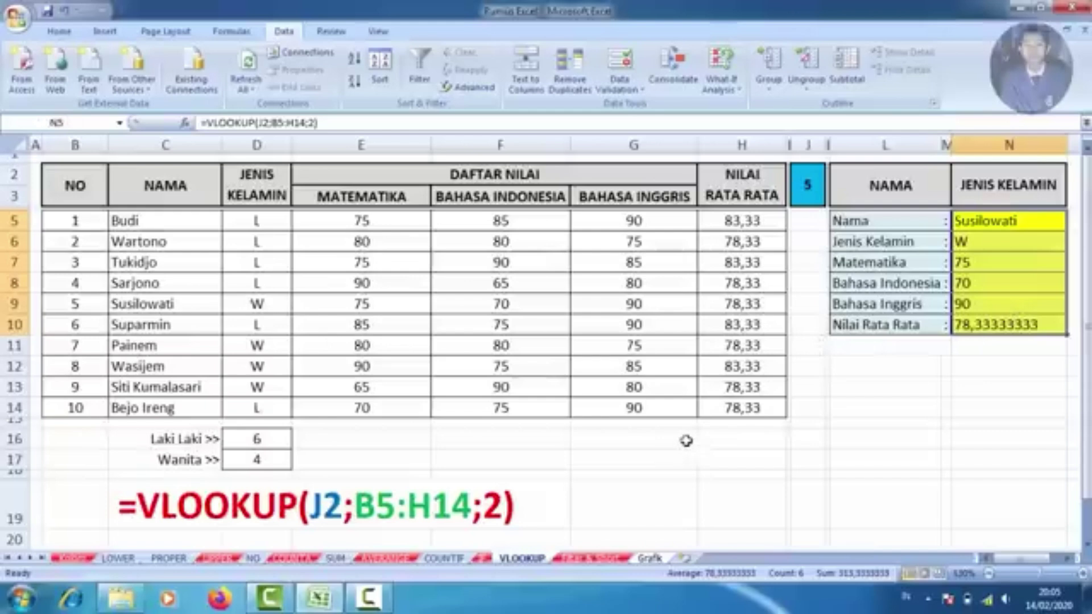
Step: Open the Filter & Short sheet and turn on filtering for the student data range B5:H14
click(596, 564)
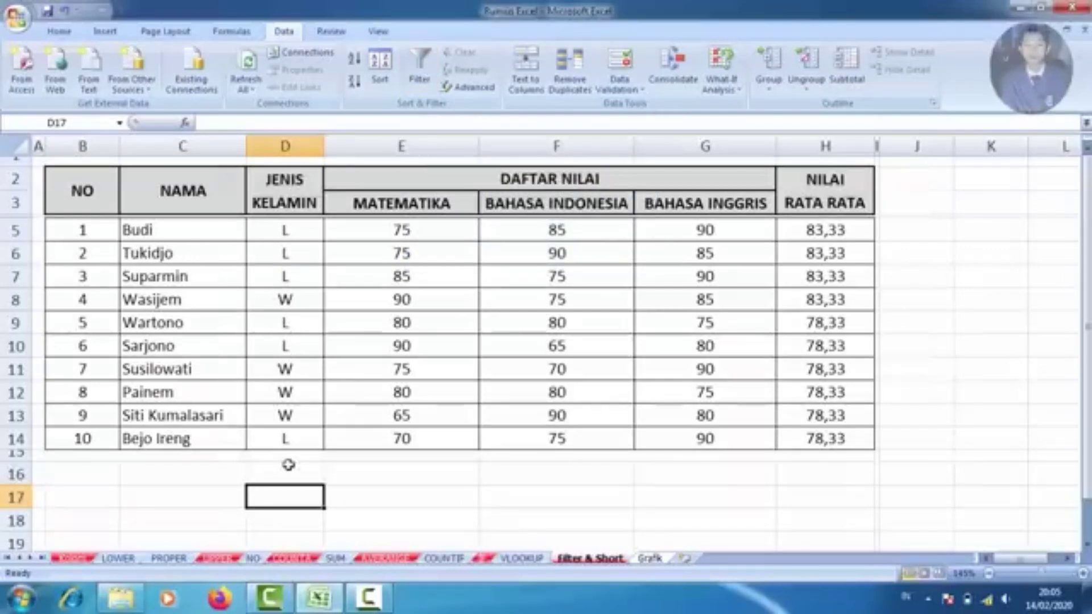
drag(70, 229, 847, 436)
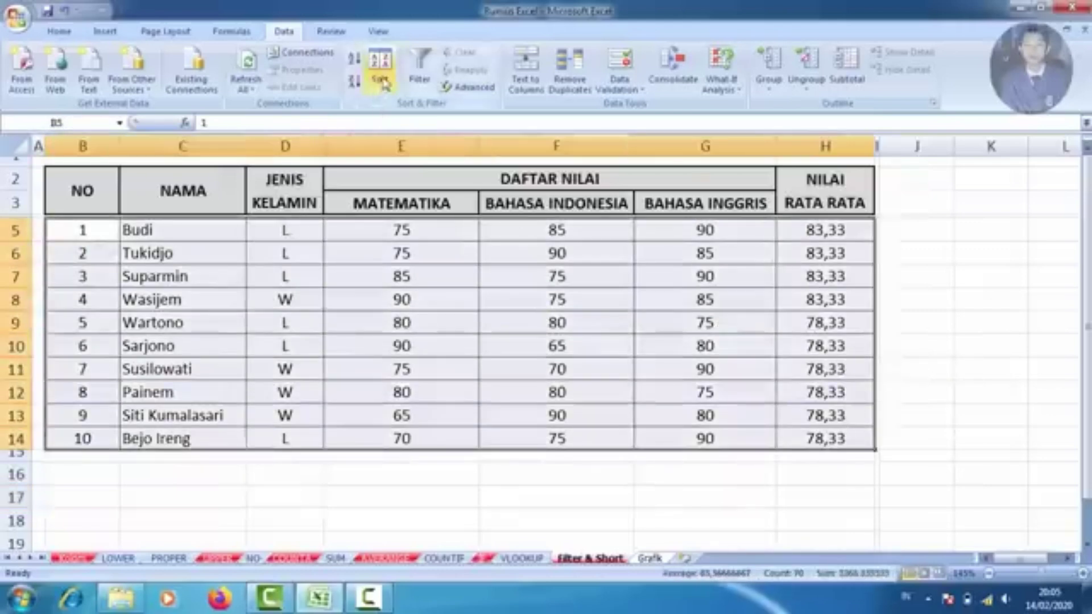
click(419, 68)
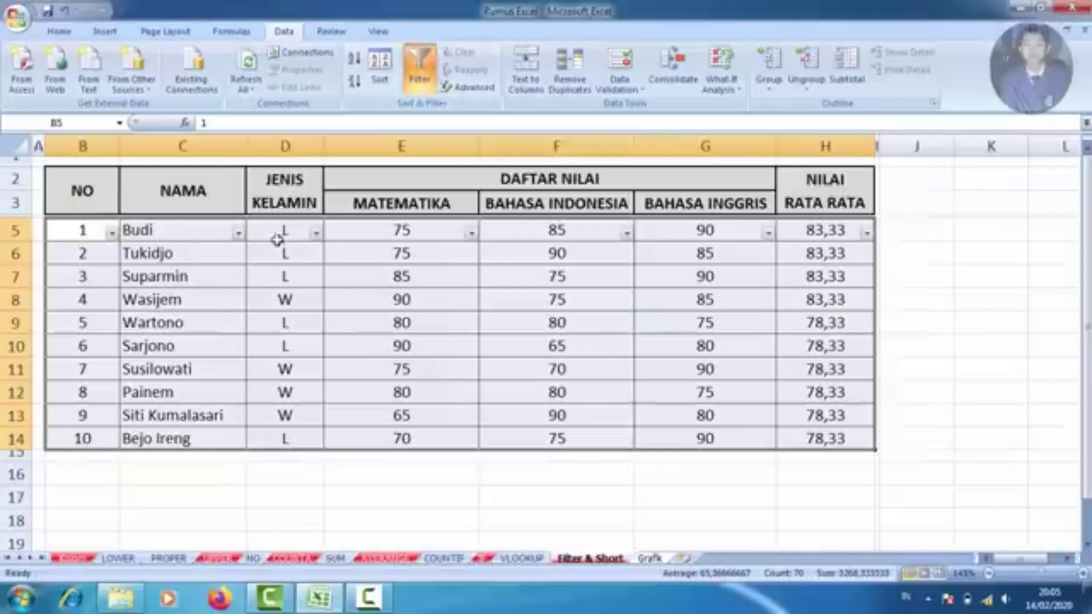
click(472, 247)
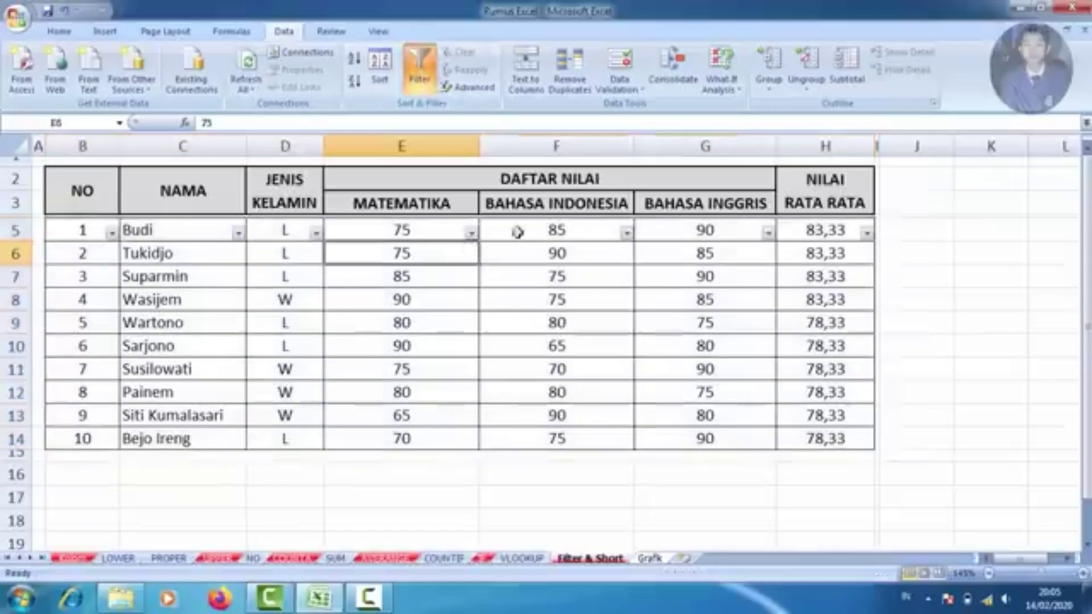
Step: Filter the JENIS KELAMIN column to show only the L rows and review the filtered rows
click(314, 233)
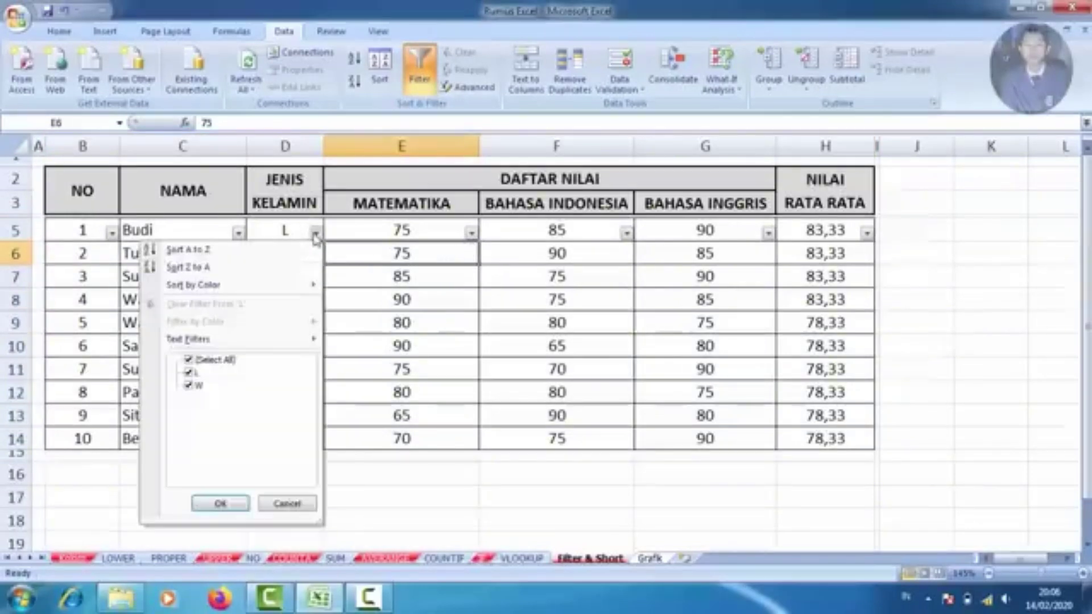
click(189, 361)
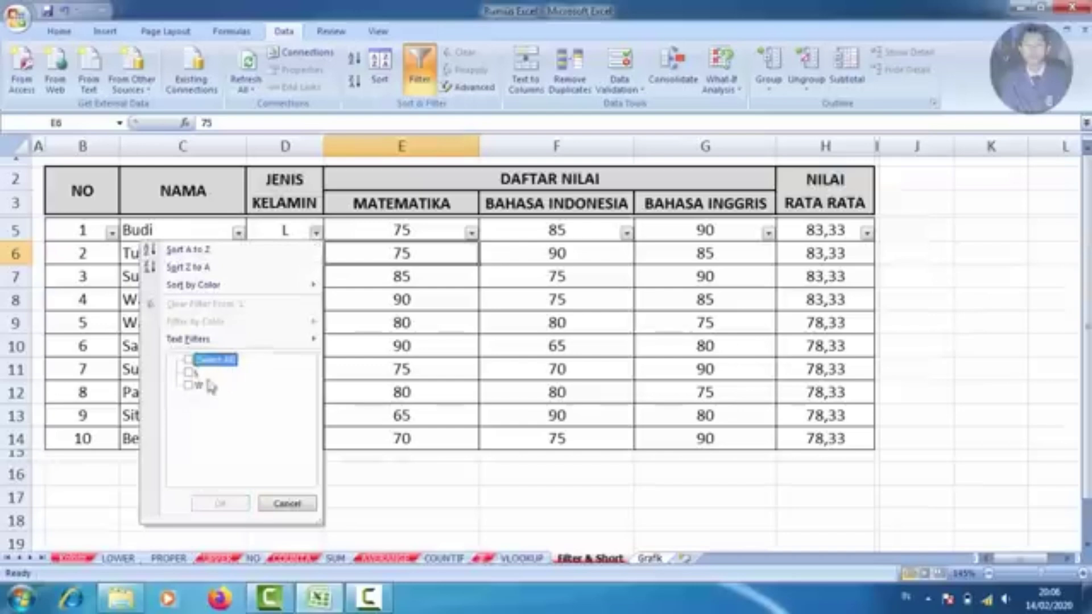
click(189, 373)
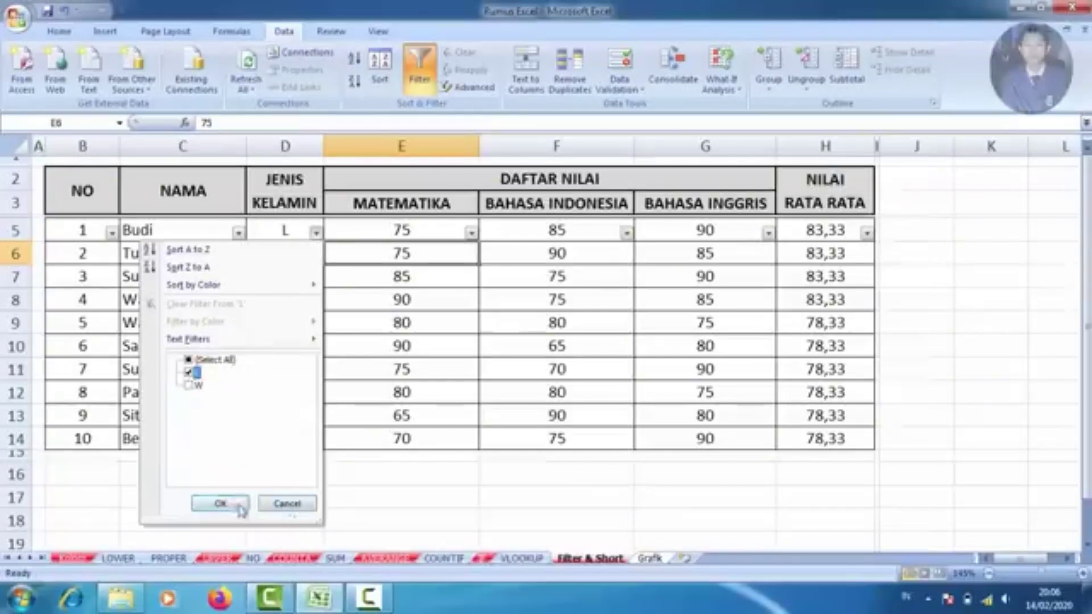
click(240, 505)
drag(288, 231, 293, 344)
click(378, 429)
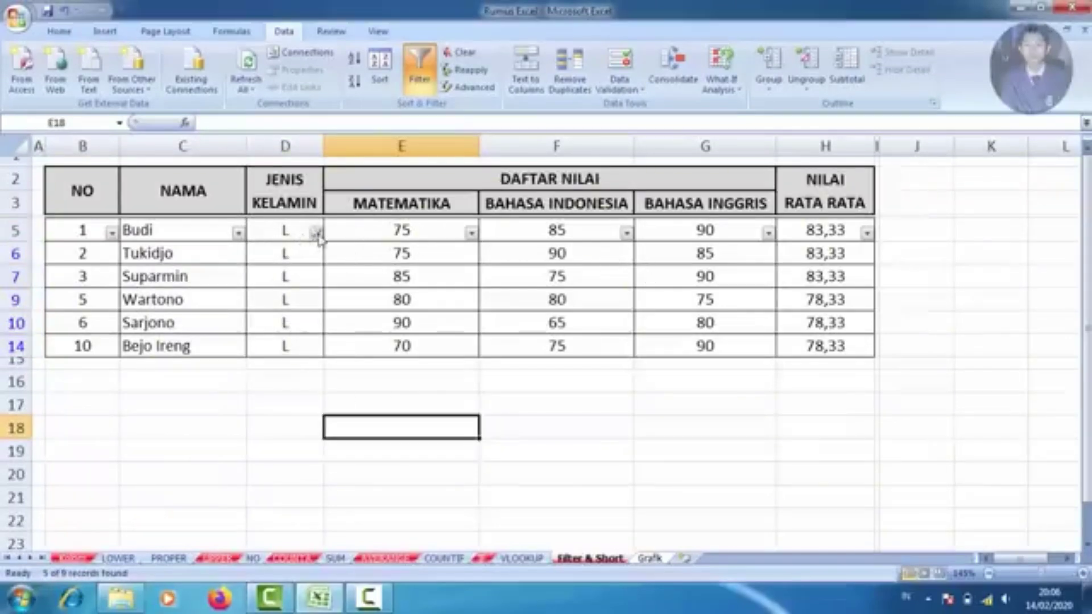
Step: Switch the JENIS KELAMIN filter from L to show only the W rows
click(314, 233)
click(189, 386)
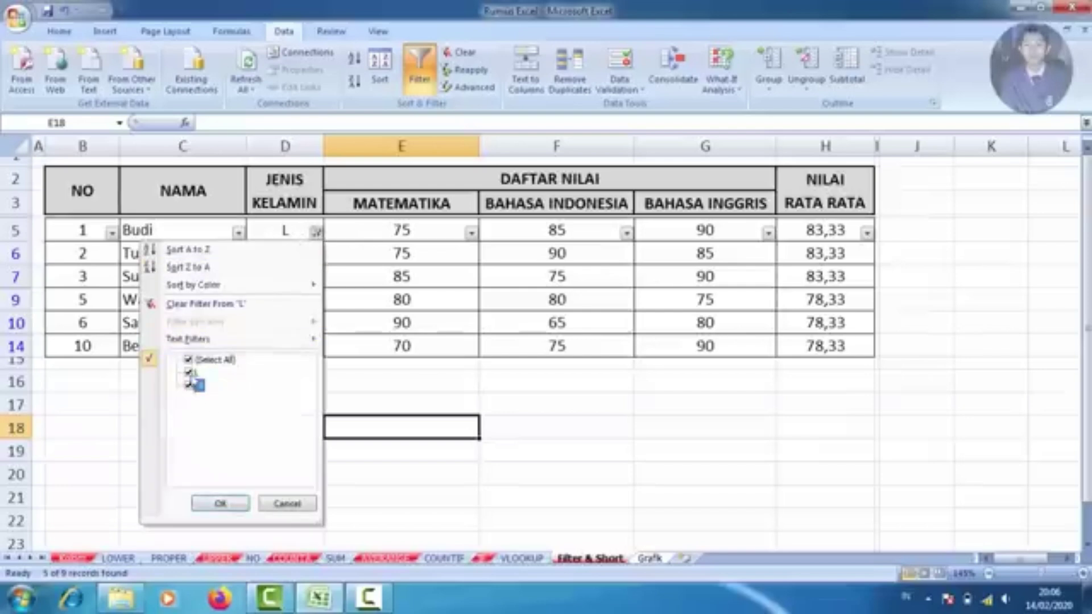
click(188, 373)
click(220, 504)
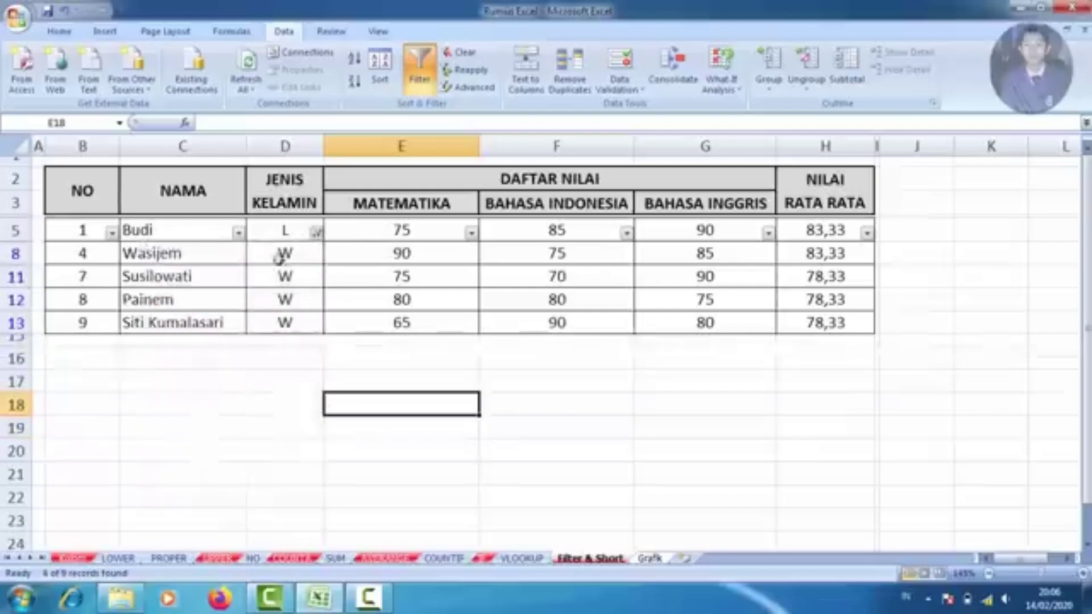
Step: Toggle all values in the JENIS KELAMIN filter, then reapply it with only W selected
click(317, 233)
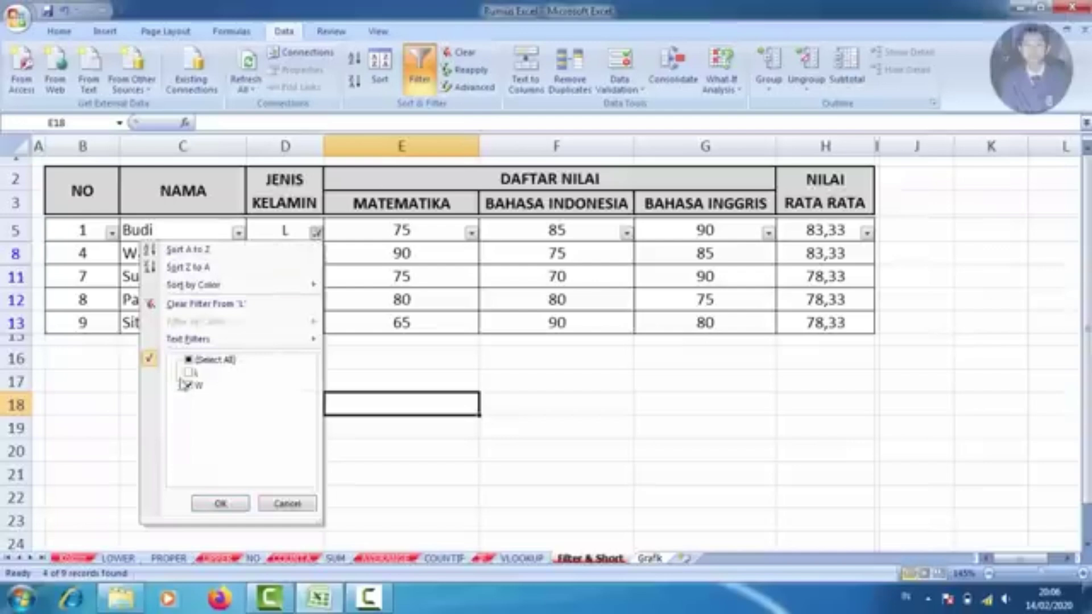
click(190, 361)
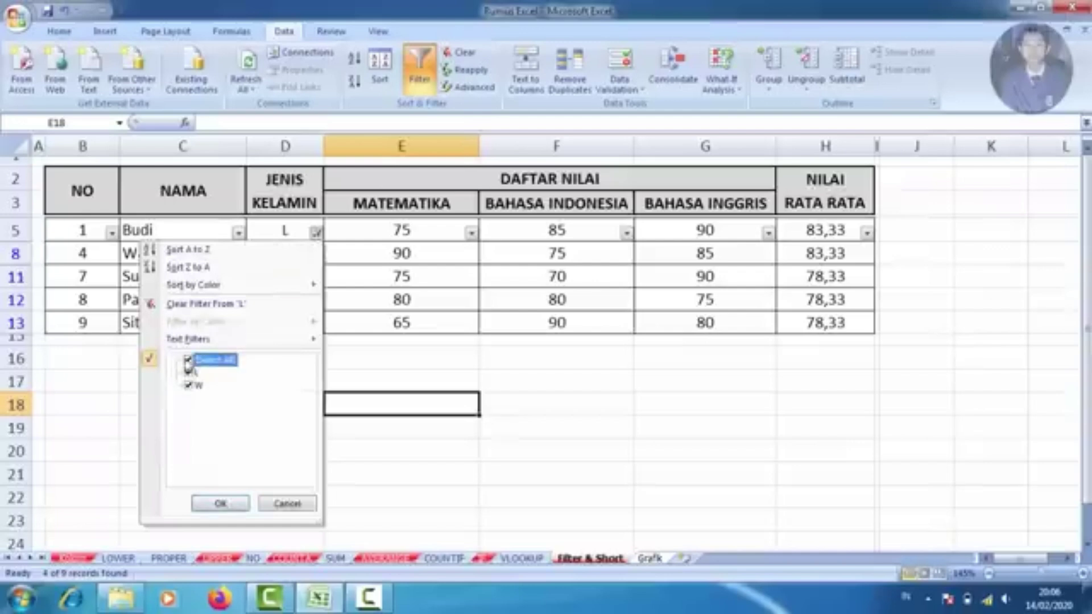
click(189, 360)
click(191, 386)
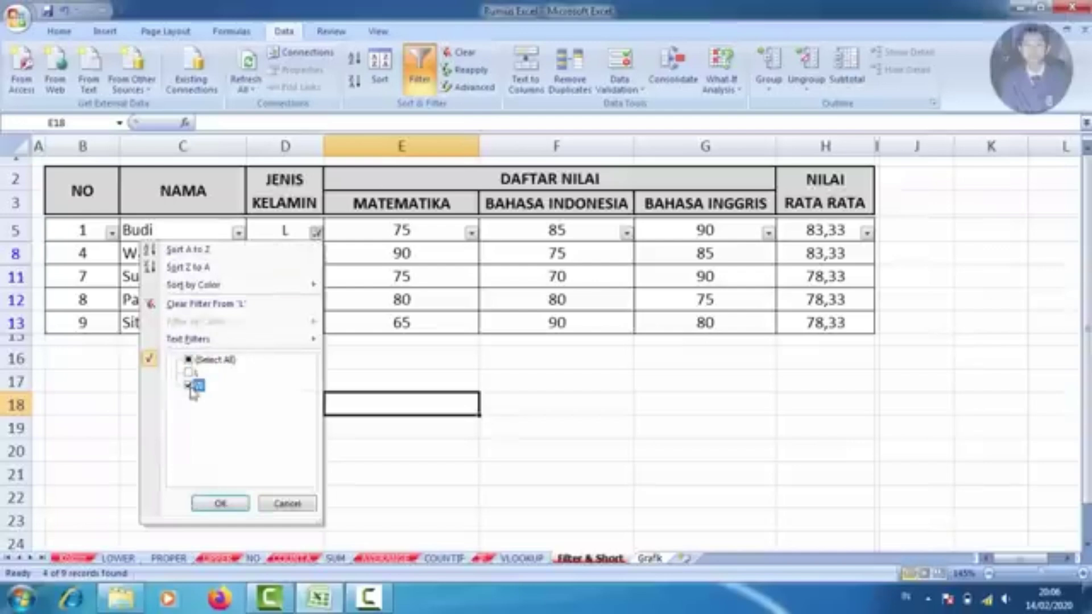
click(208, 362)
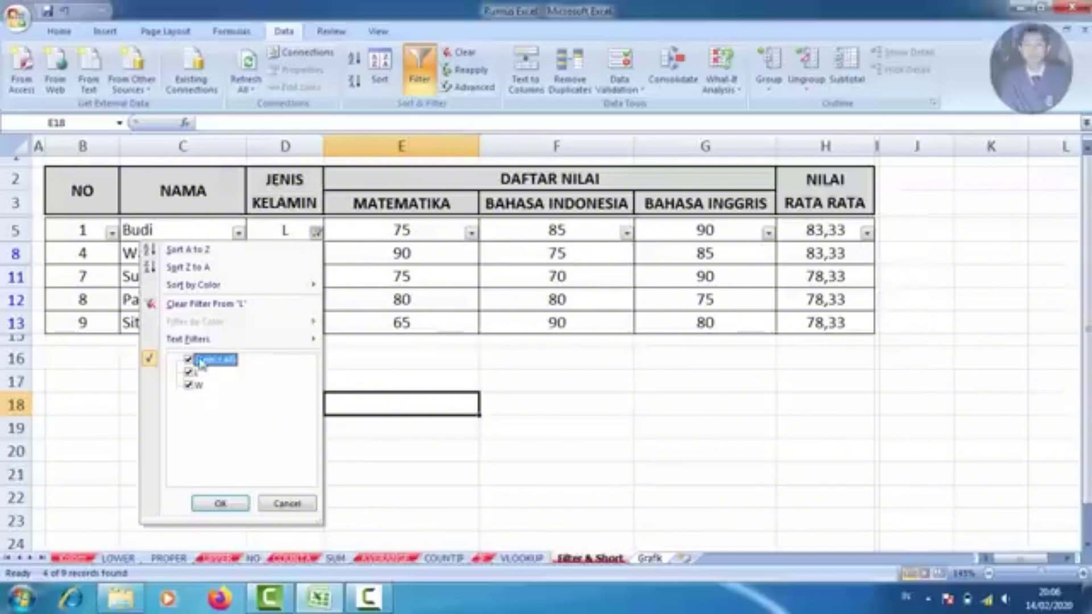
click(201, 360)
click(191, 386)
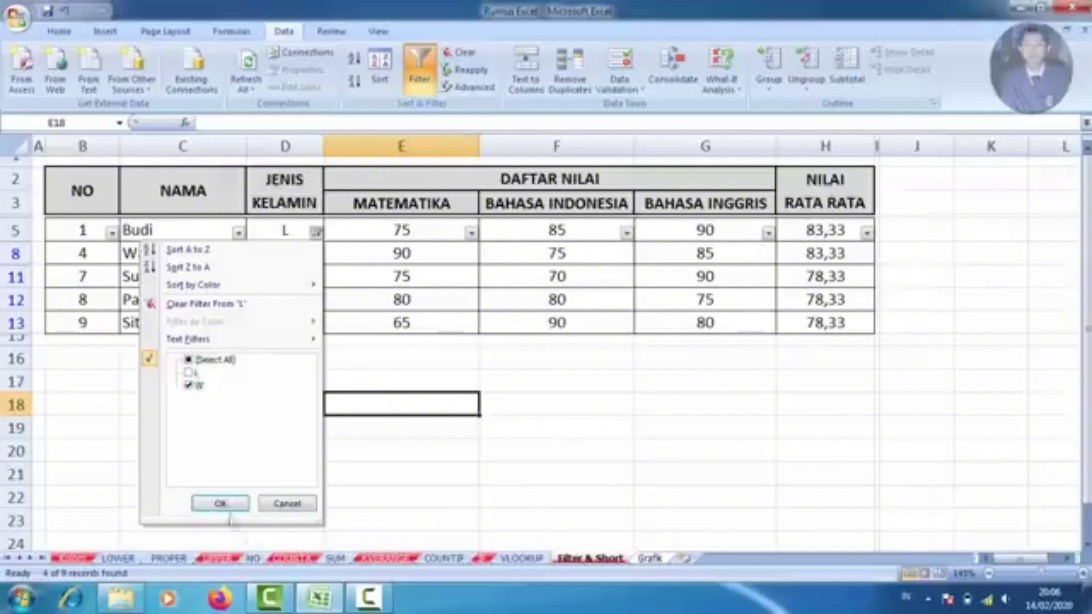
click(220, 503)
click(288, 412)
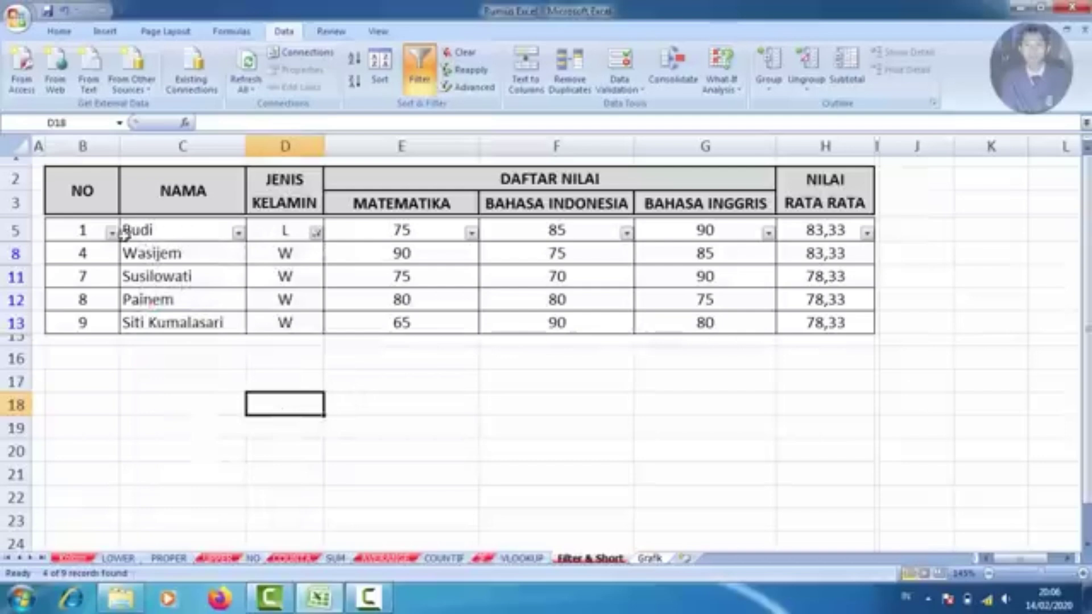
Step: Remove the filter from the student table
click(16, 230)
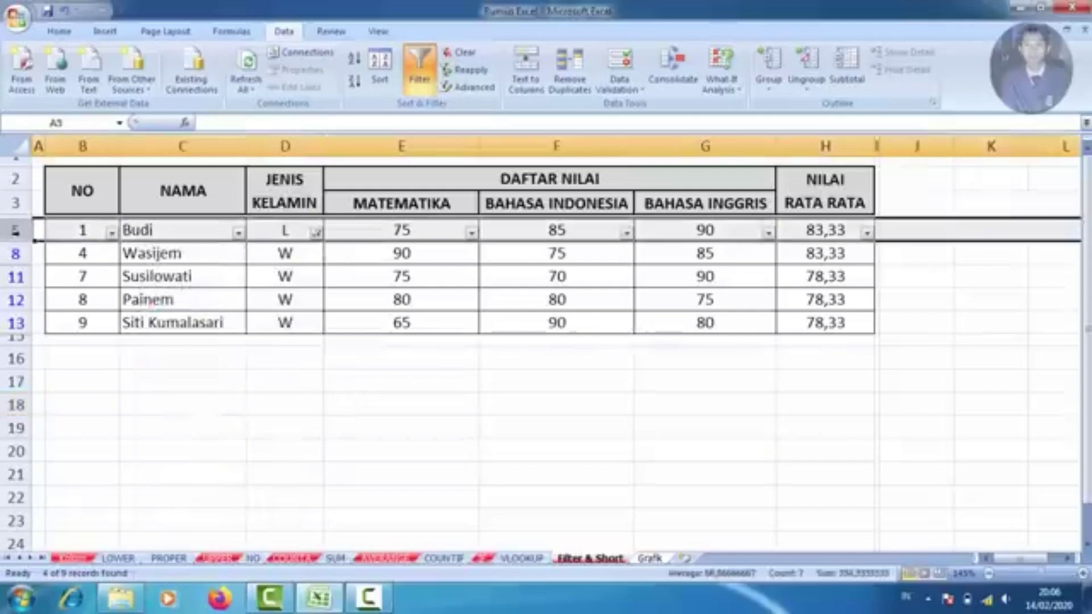
click(419, 71)
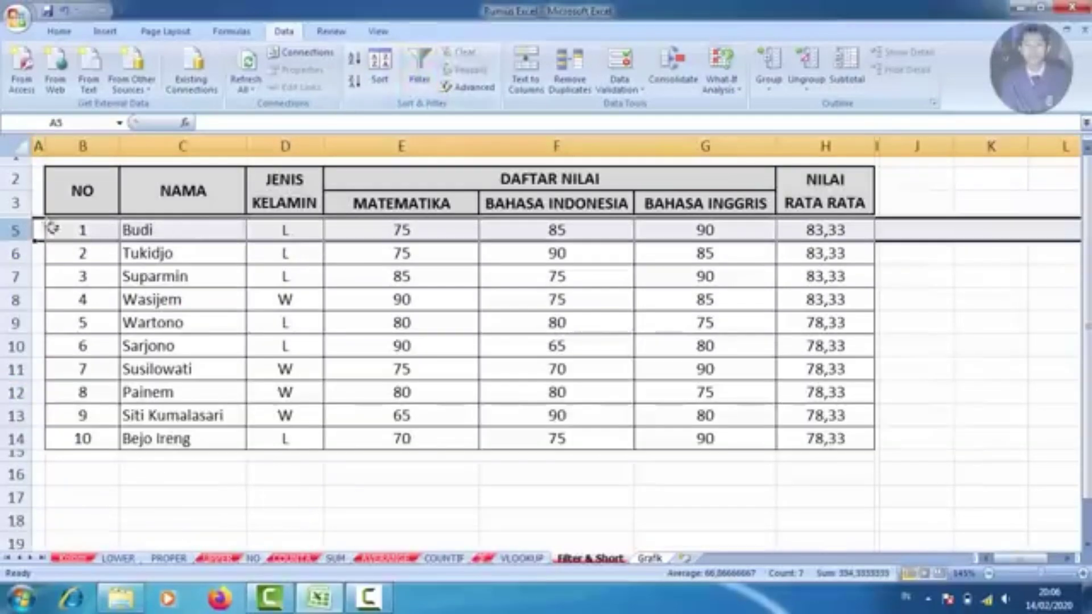
Step: Make the narrow row 4 below the headers slightly taller and turn on filtering for that row
click(23, 212)
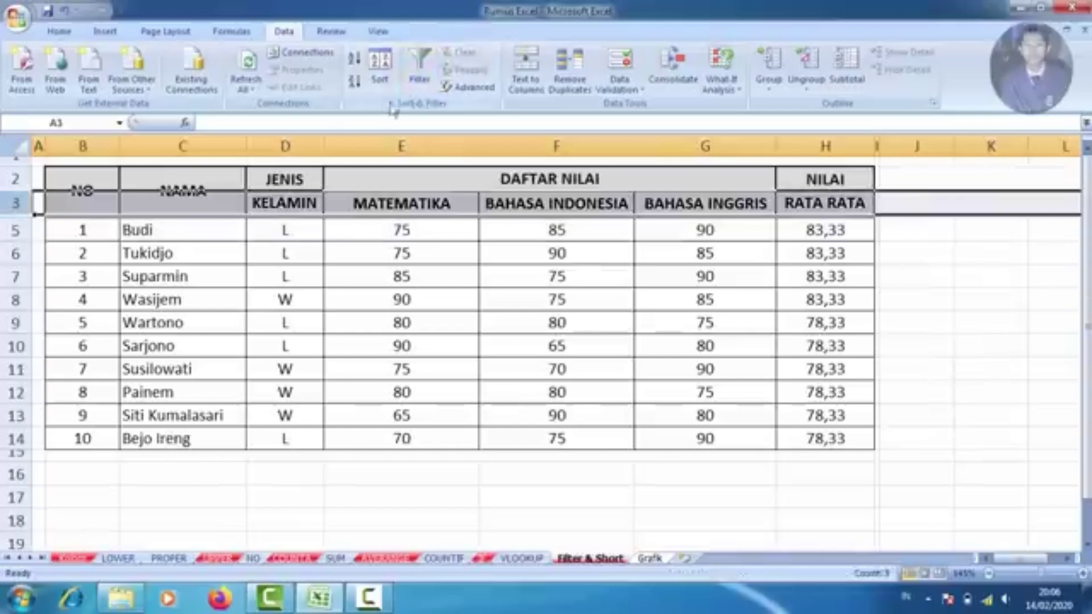
drag(13, 217, 13, 225)
click(15, 221)
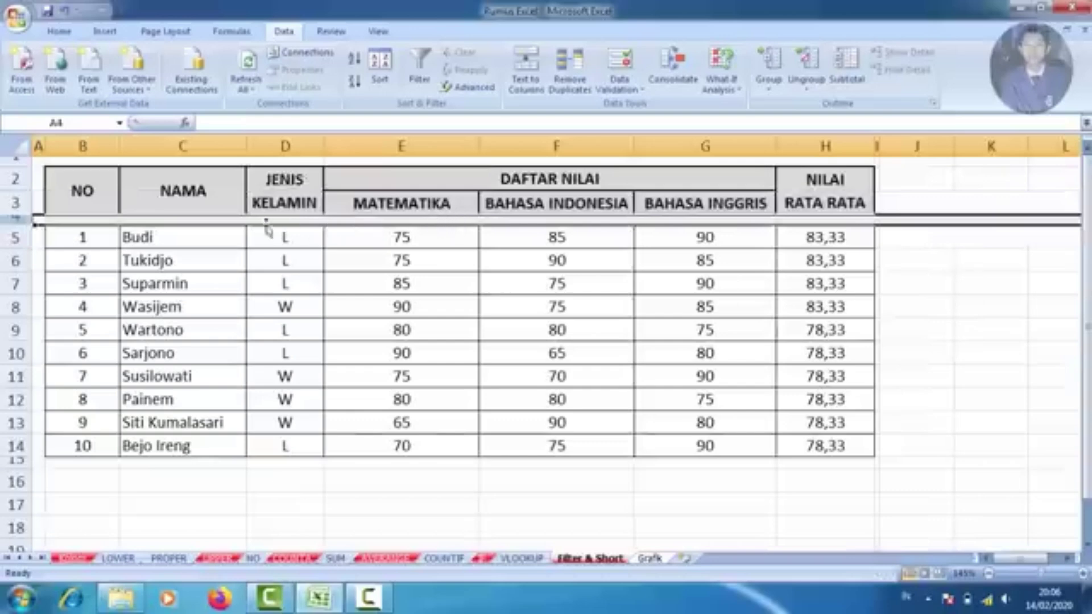
click(420, 65)
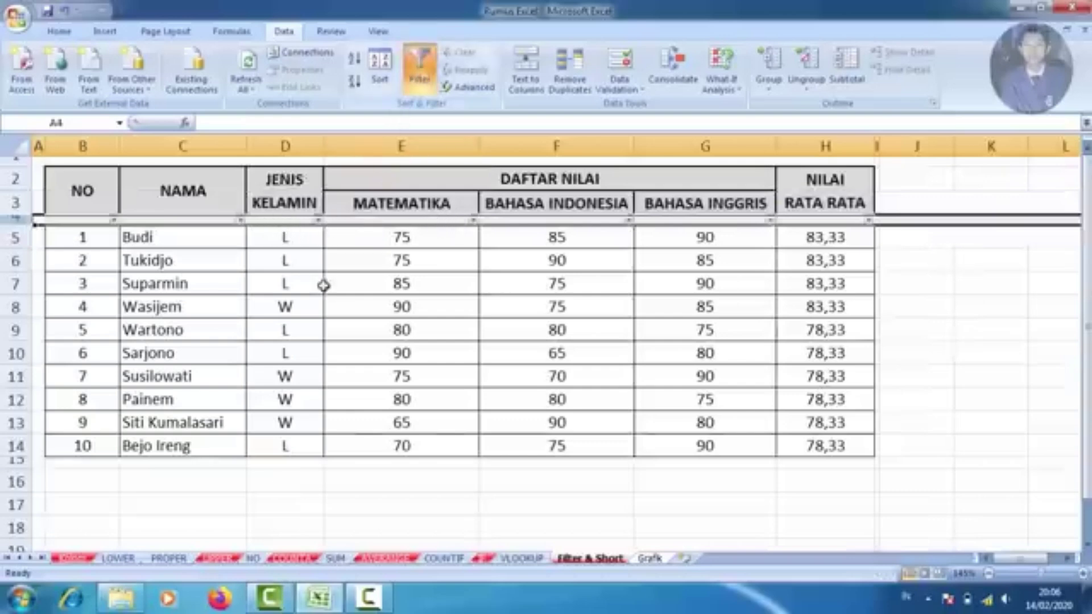
click(322, 285)
Step: Filter the student table from row 4 so the JENIS KELAMIN column shows only W
click(318, 220)
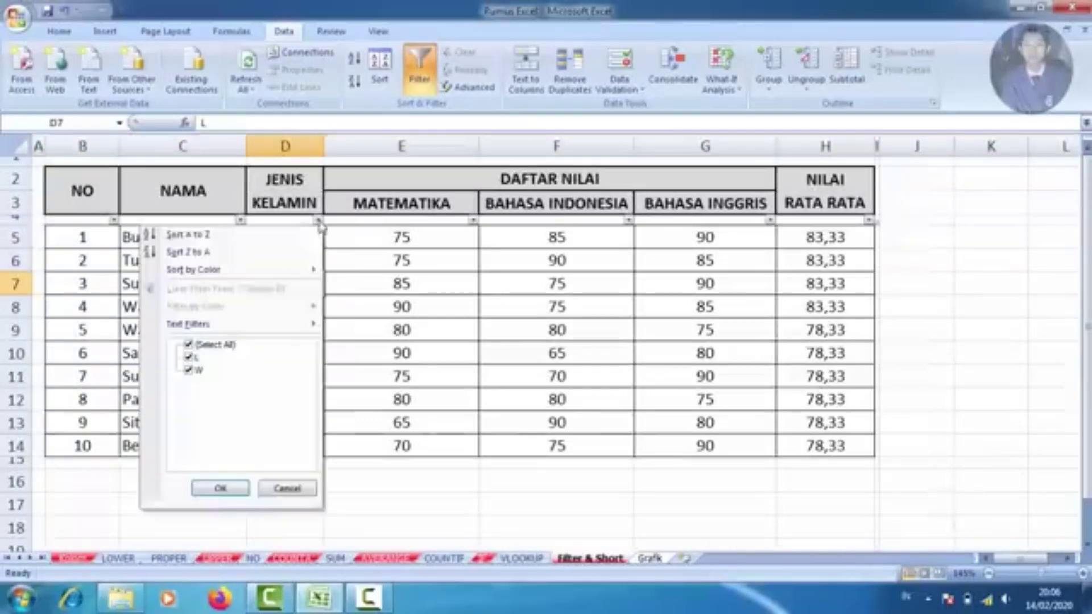
click(191, 355)
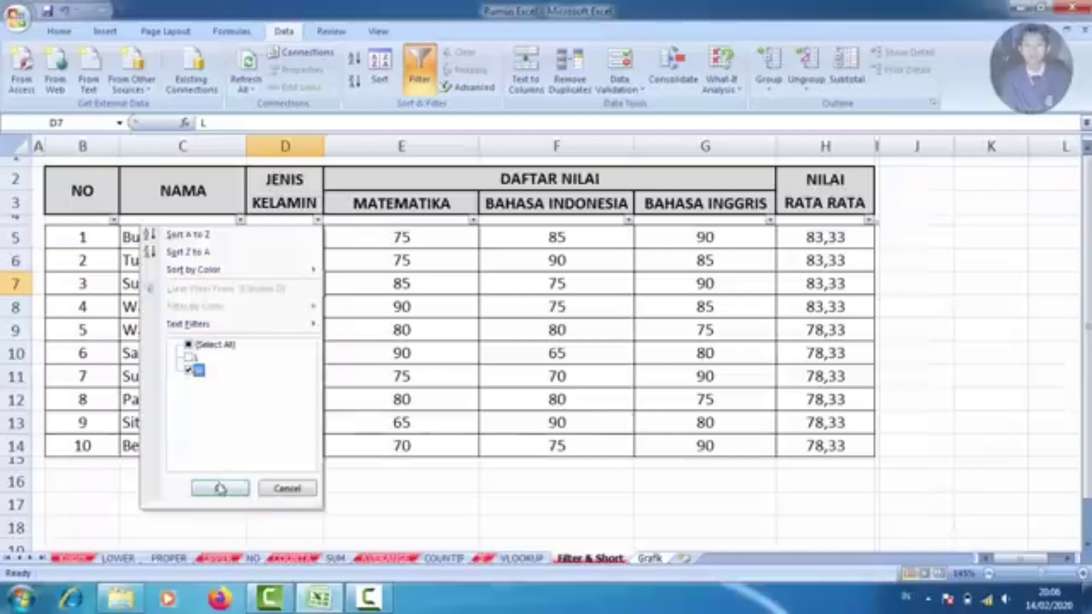
click(219, 488)
click(341, 358)
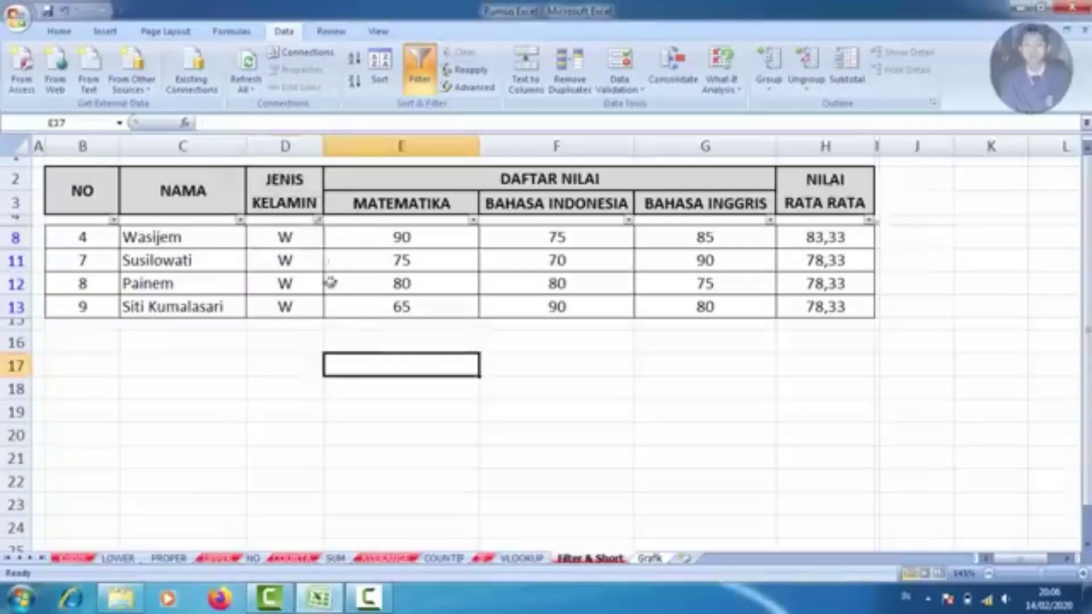
Step: Reset the JENIS KELAMIN filter to show all values
click(319, 221)
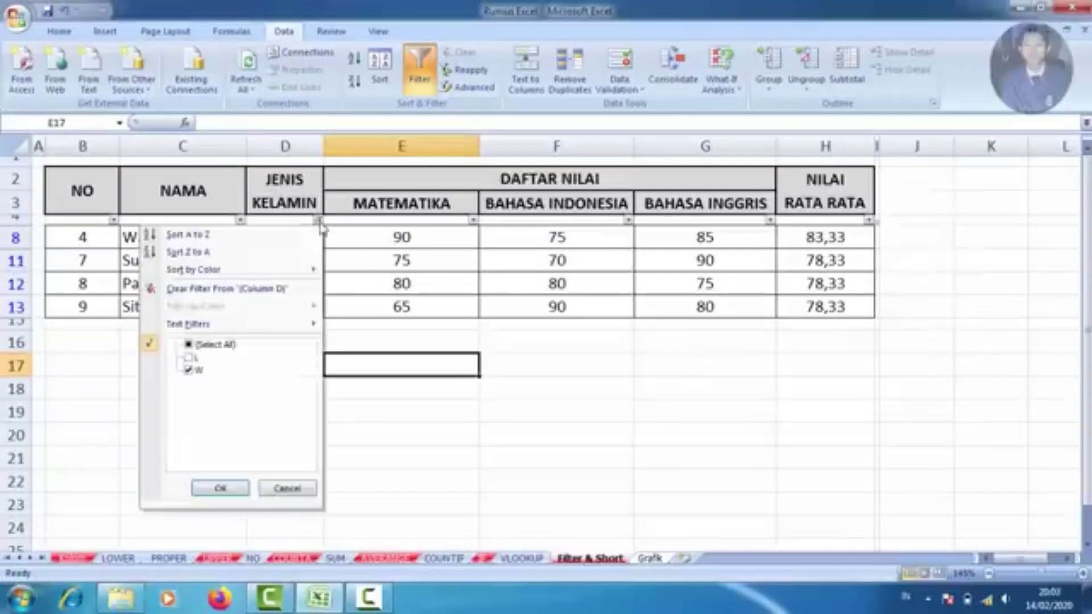
click(189, 345)
click(220, 489)
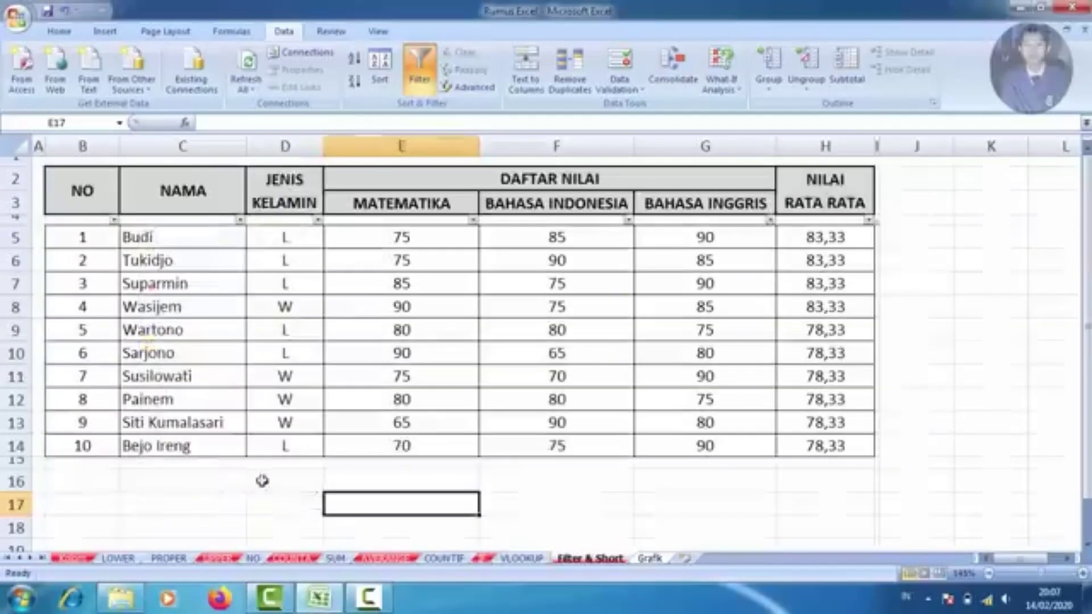
Step: Sort the student table rows B5:H14 by column C in A to Z order
click(139, 482)
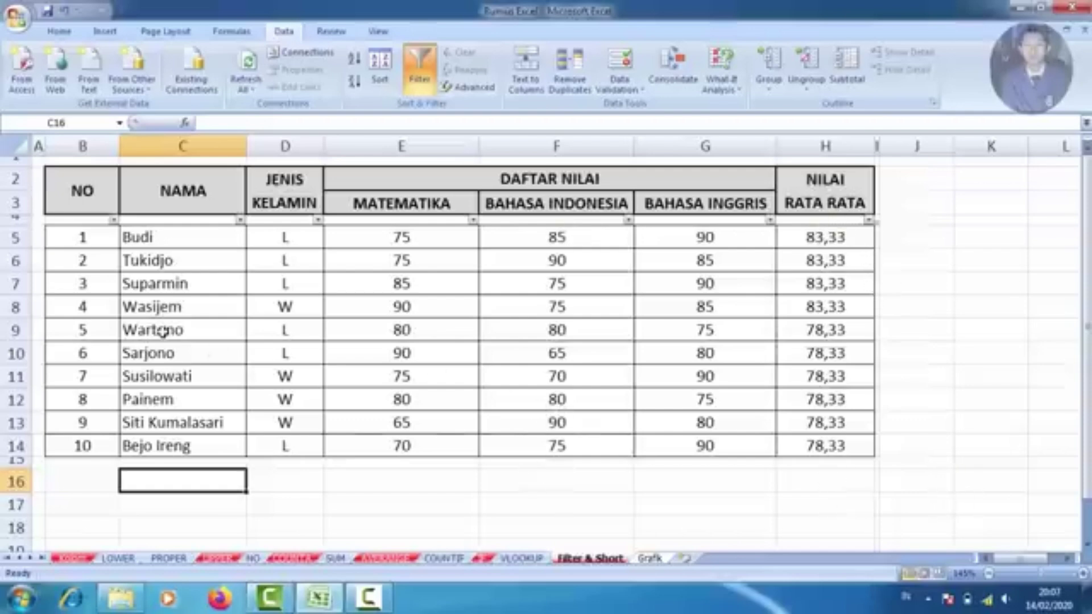
drag(80, 237, 810, 444)
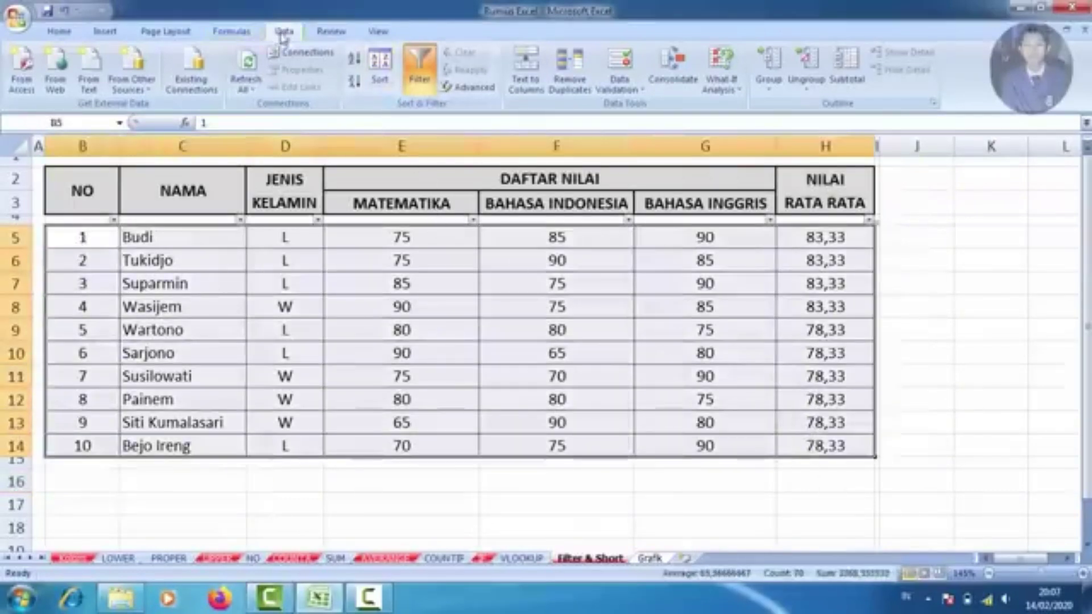
click(380, 68)
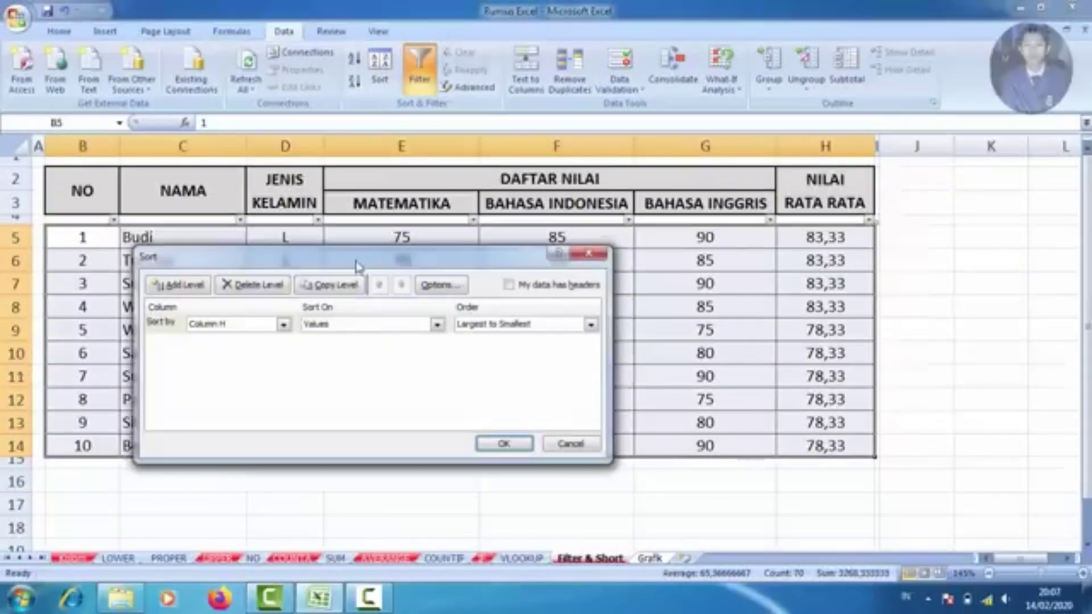
drag(357, 265, 653, 251)
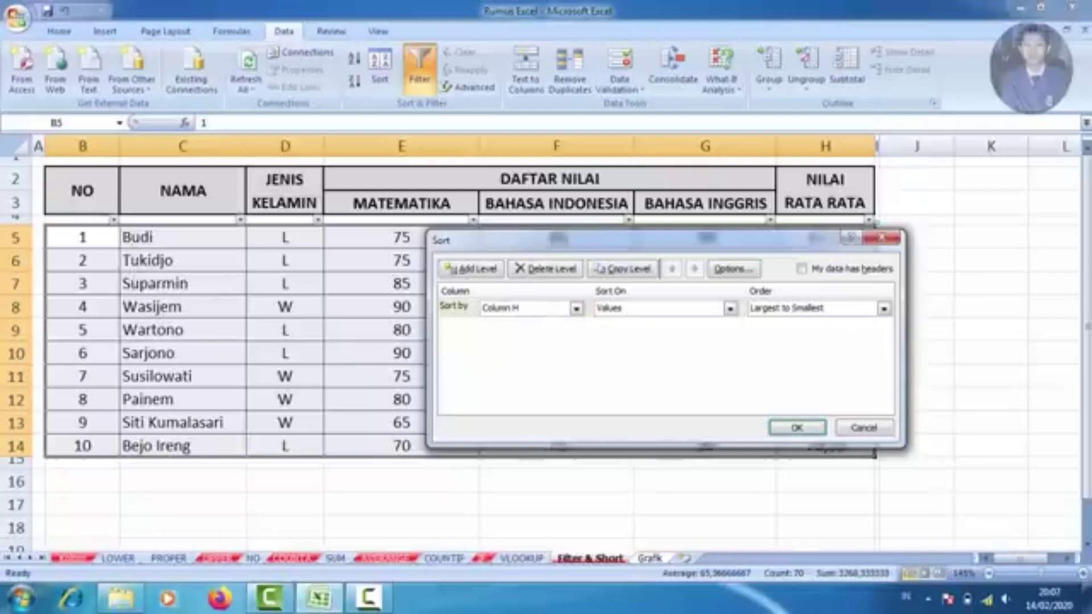
click(576, 308)
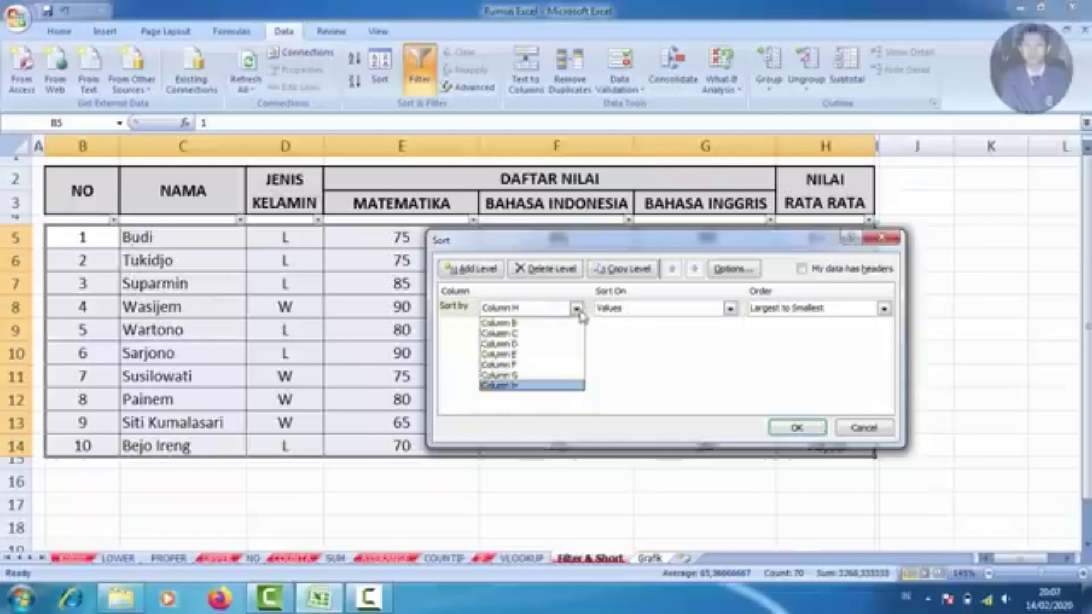
click(518, 337)
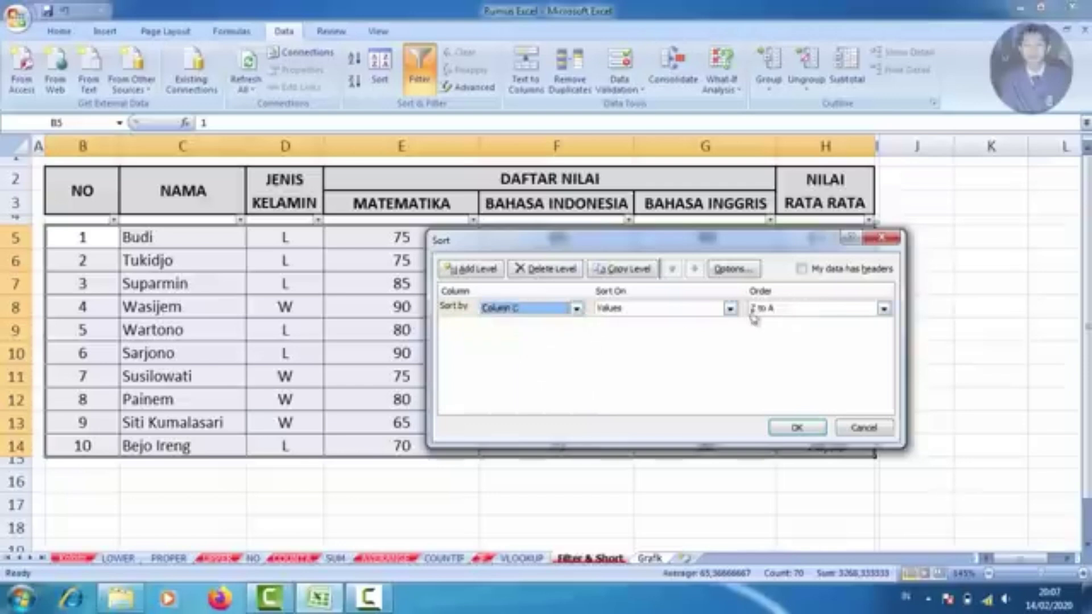
click(884, 309)
click(773, 322)
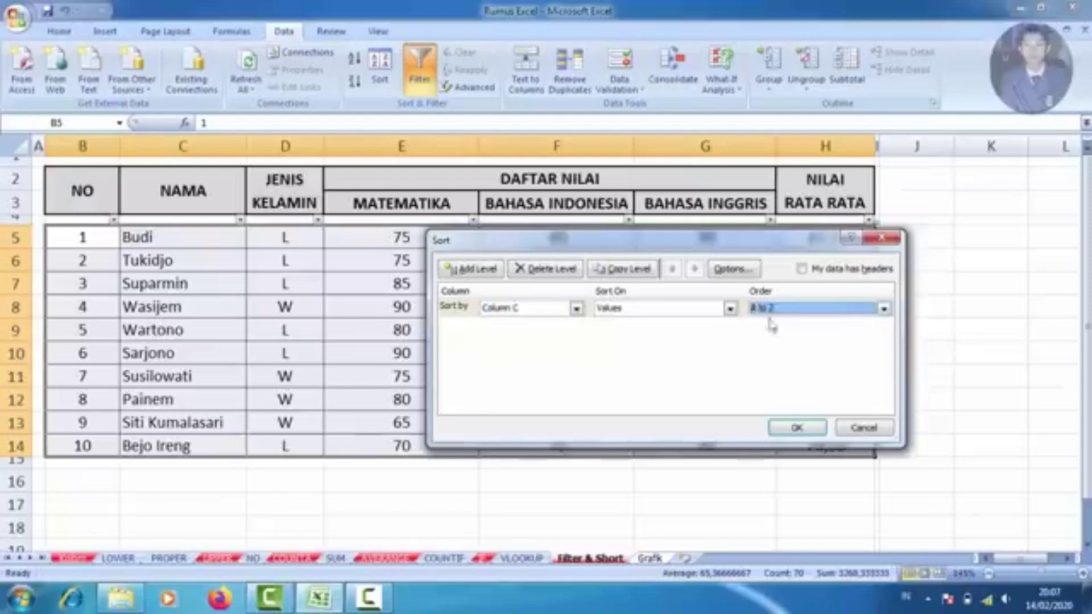
click(796, 428)
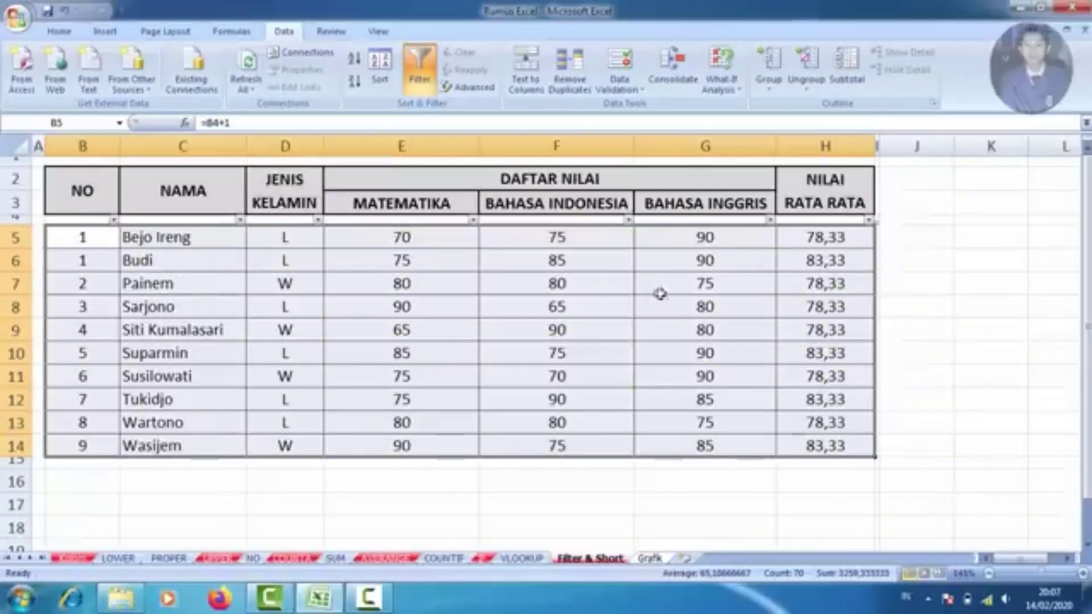
Step: Sort the student rows by column H from largest to smallest and select the average scores H5:H14
click(380, 71)
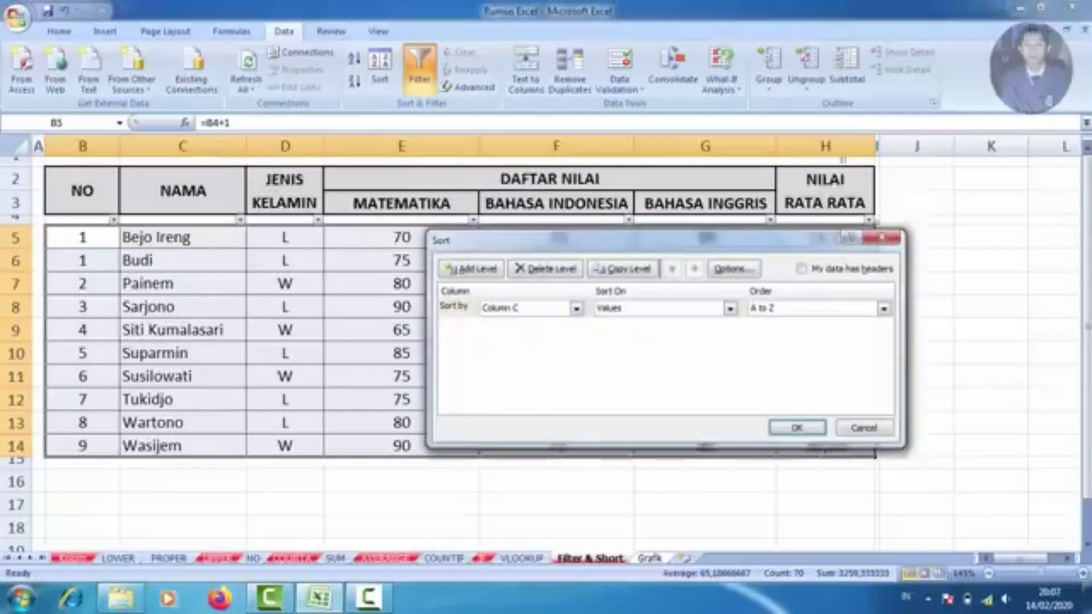
click(576, 309)
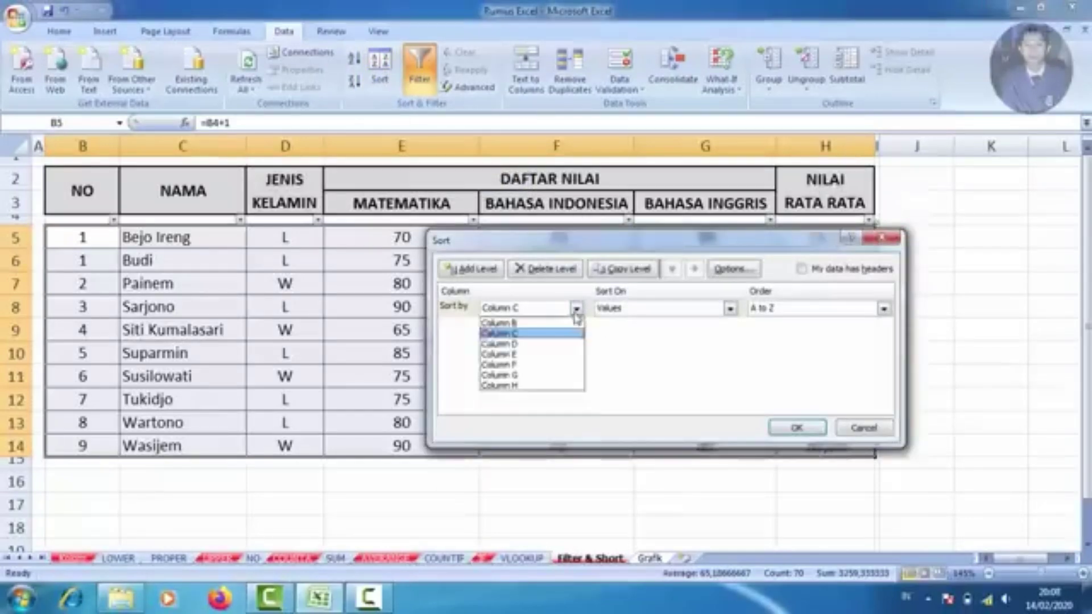
click(531, 386)
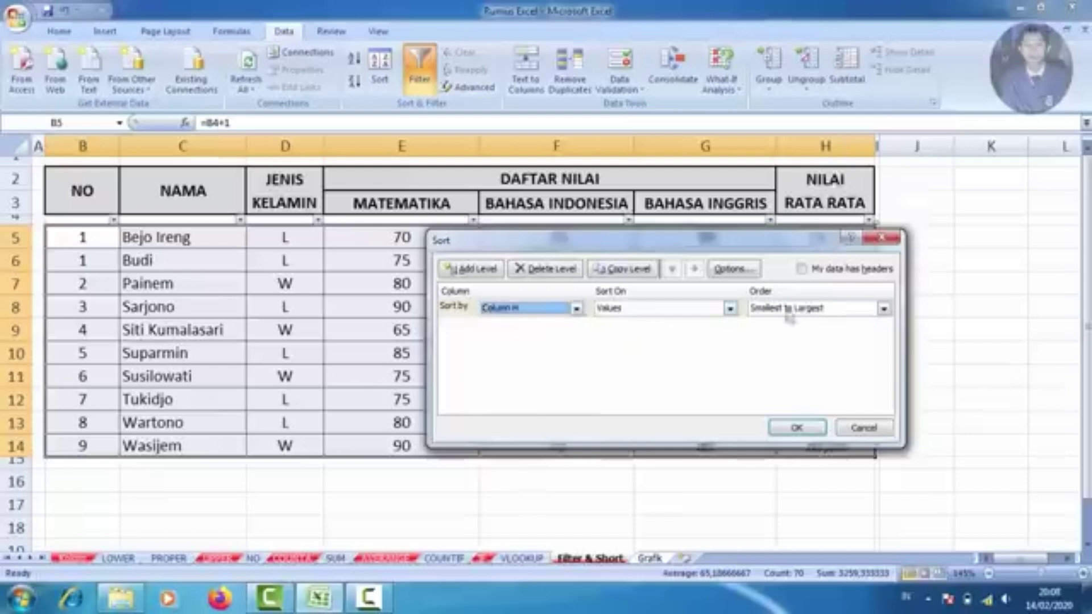
click(883, 309)
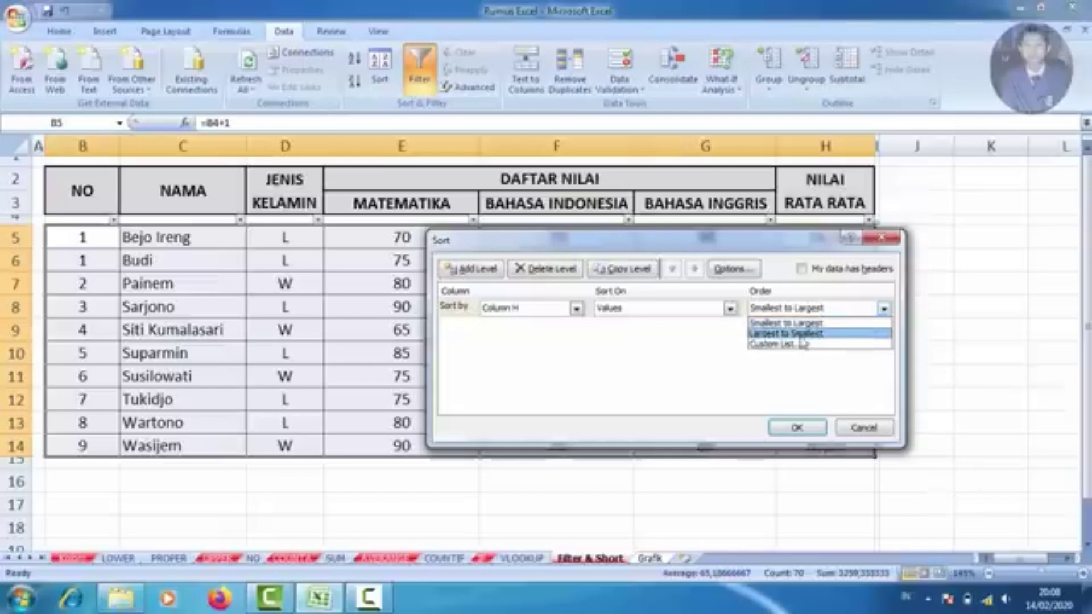
click(766, 336)
click(800, 428)
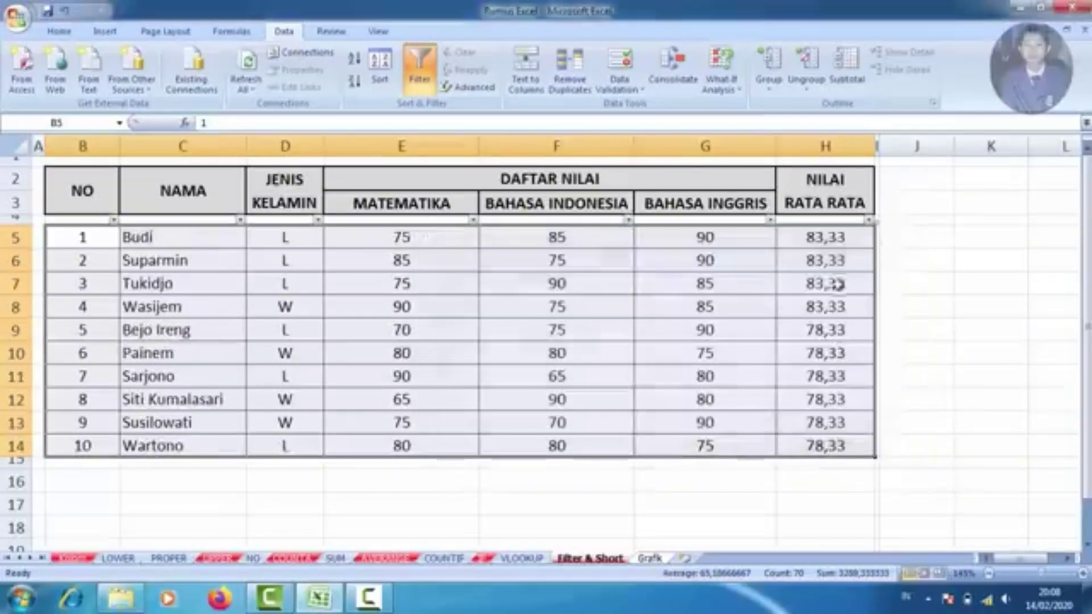
drag(827, 238, 820, 431)
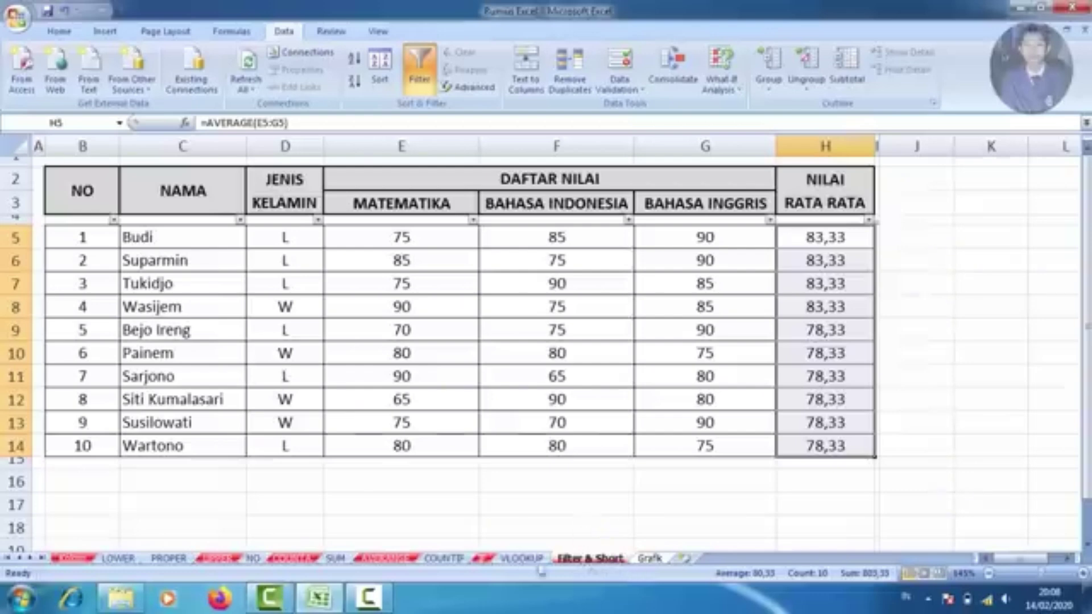
Step: Open the Grafik sheet
click(652, 560)
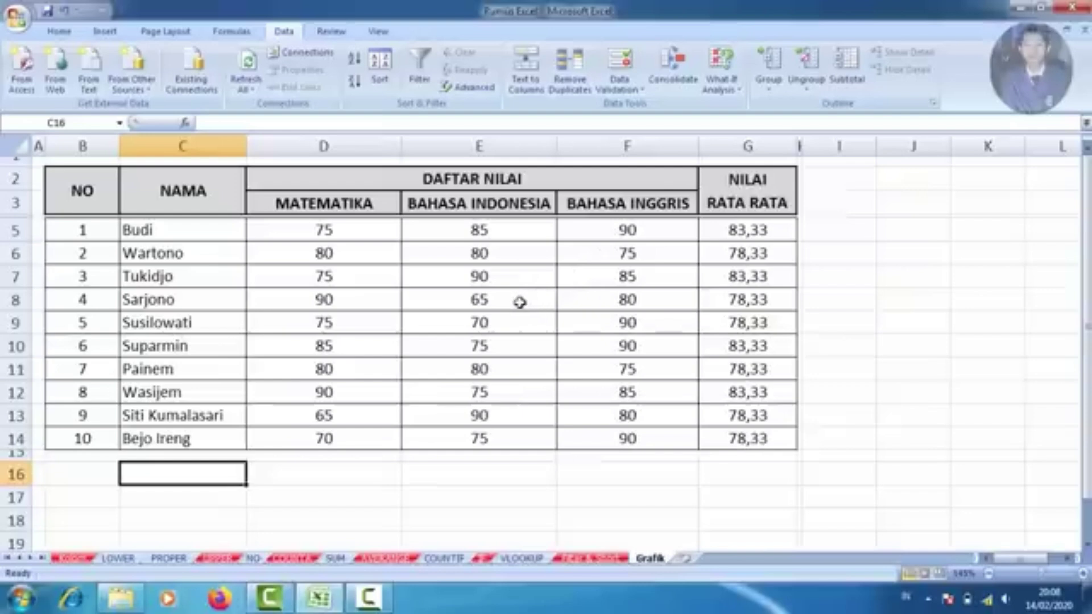
click(436, 502)
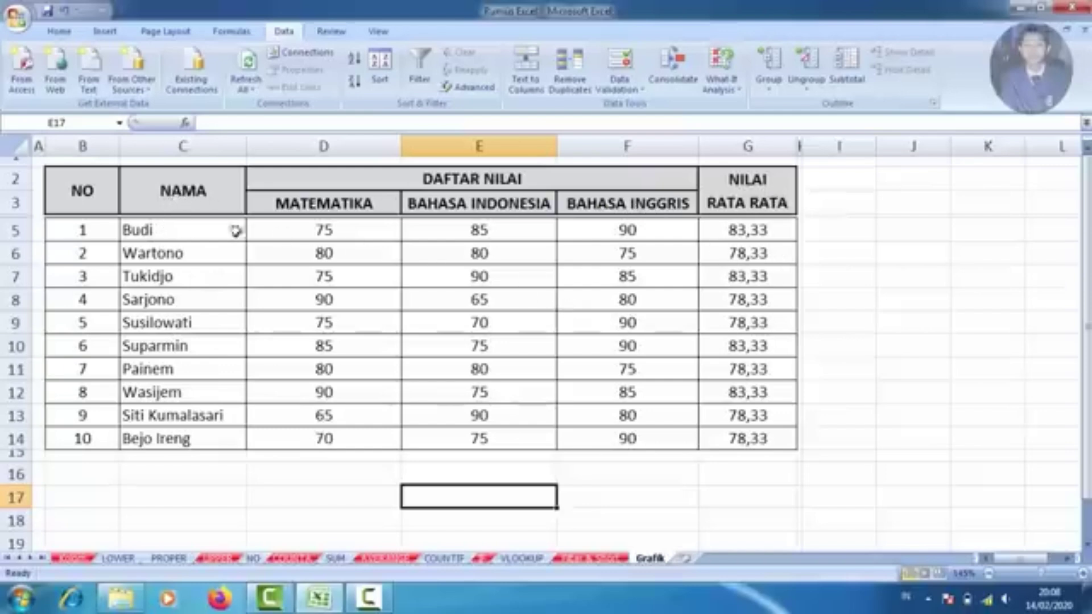
Step: Insert a 2-D clustered column chart from the names and scores in C5:G14, without the header rows
drag(154, 230, 758, 437)
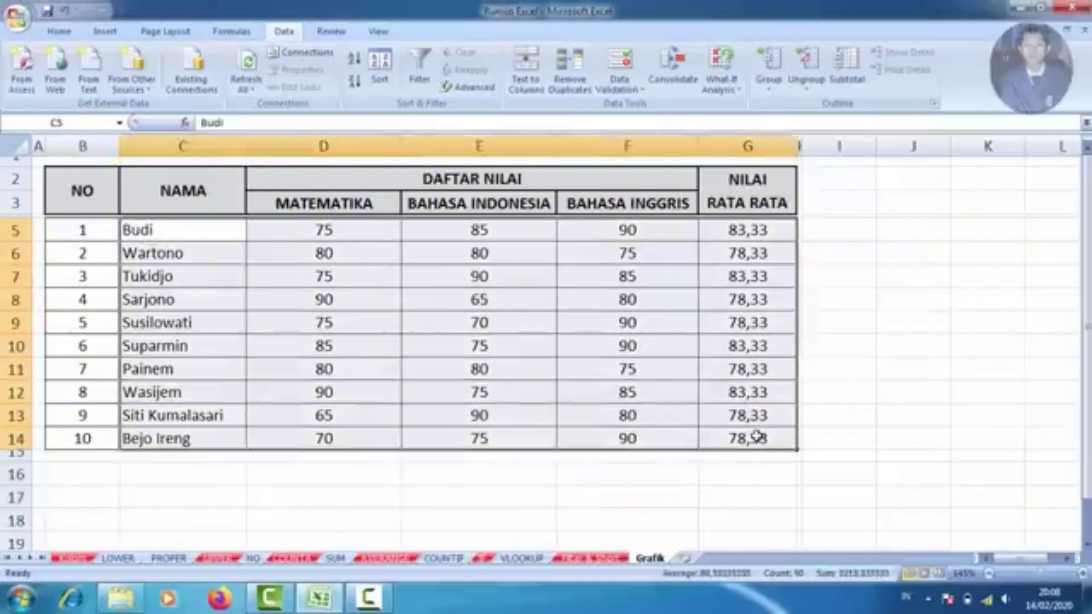
click(61, 33)
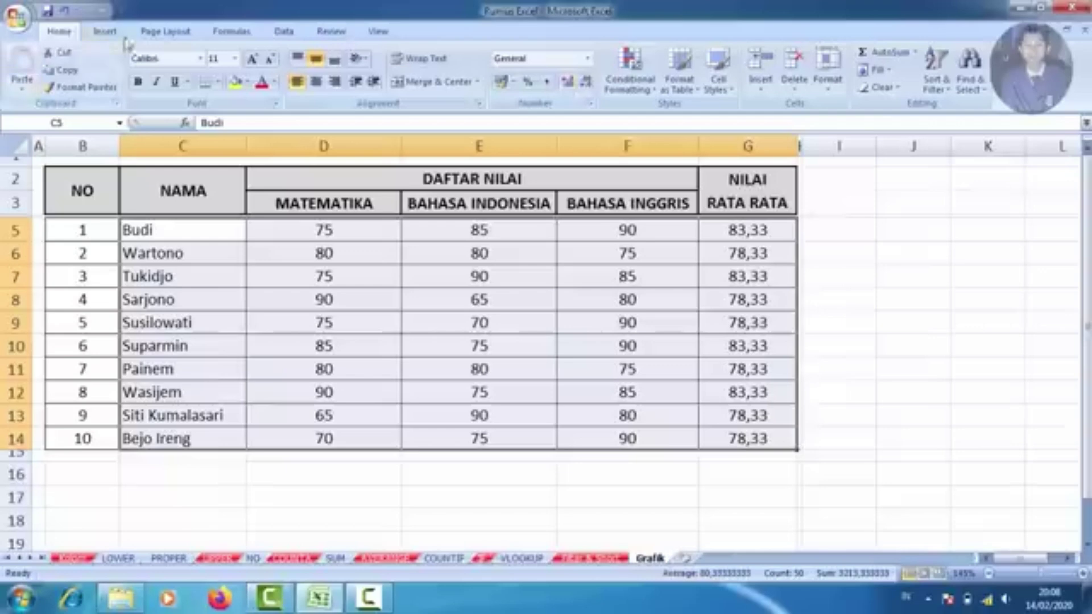
click(105, 32)
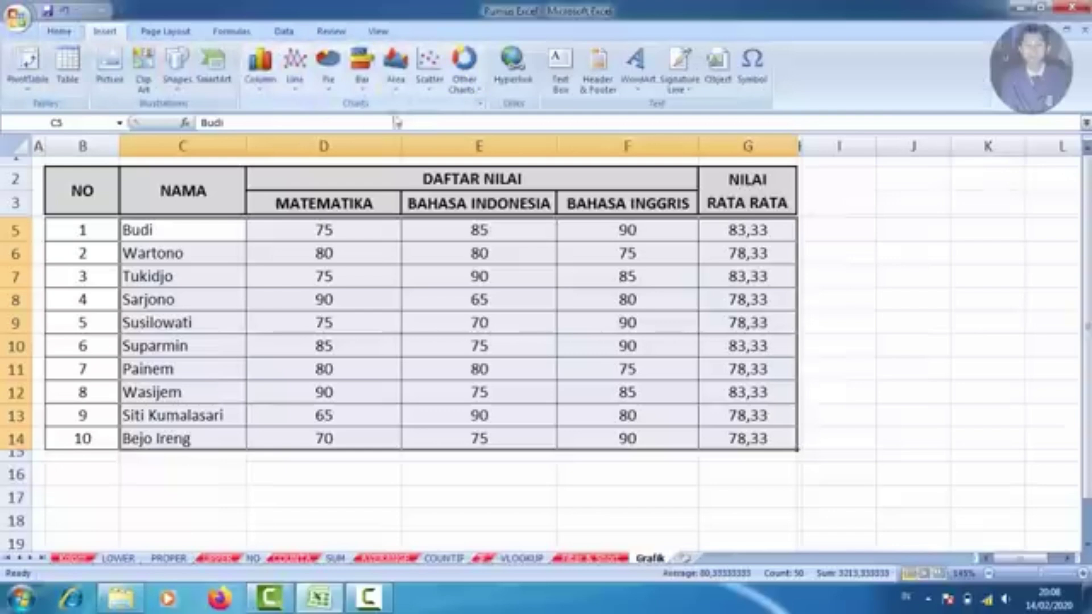
click(261, 91)
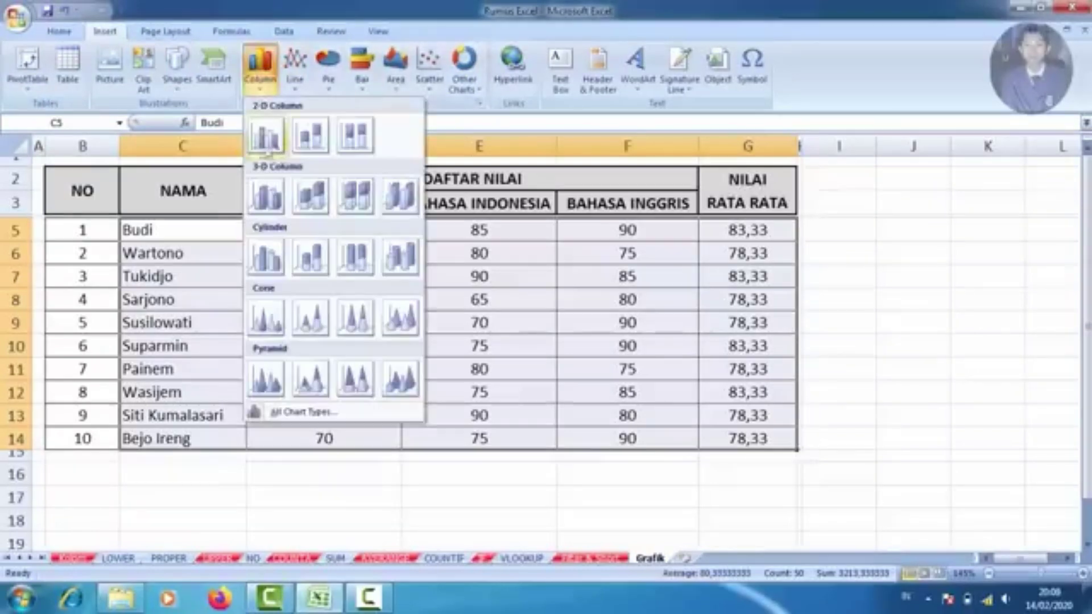
click(266, 139)
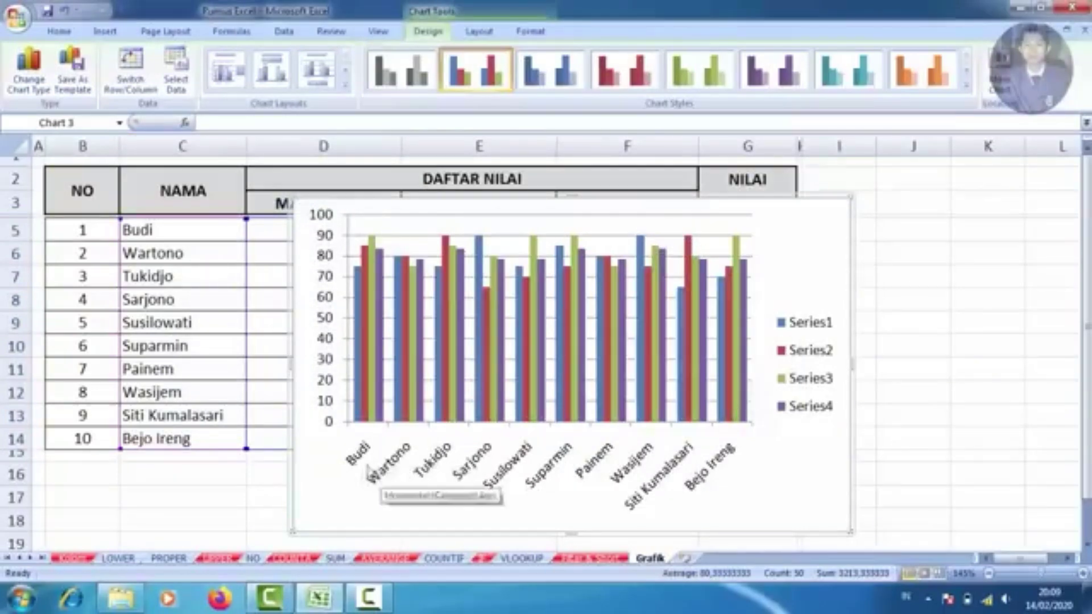
Step: Move the clustered column chart lower over the table, and delete it
drag(514, 214, 598, 253)
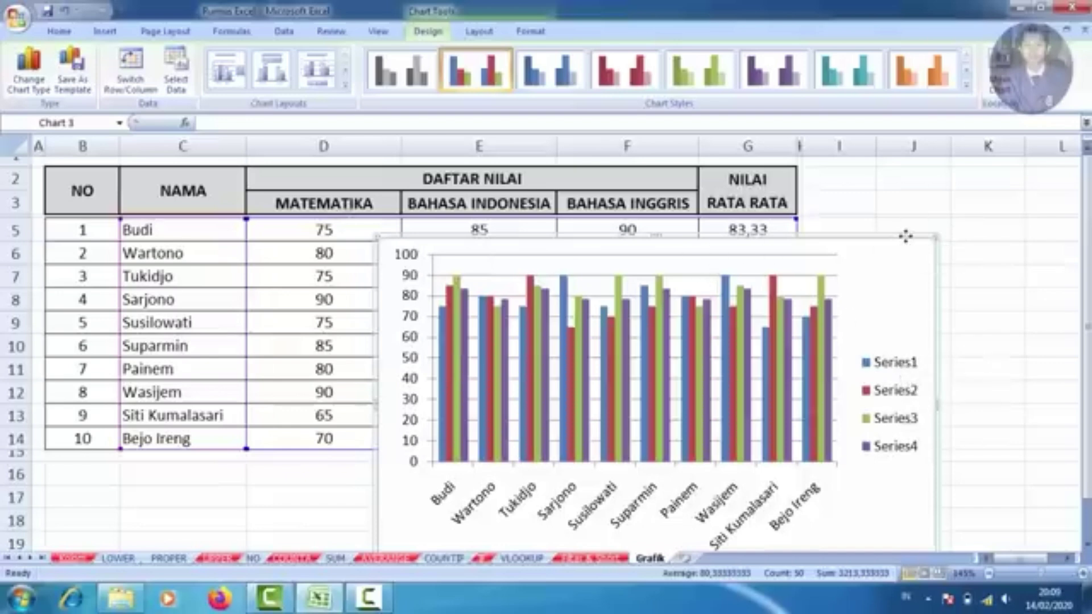
key(Delete)
click(879, 283)
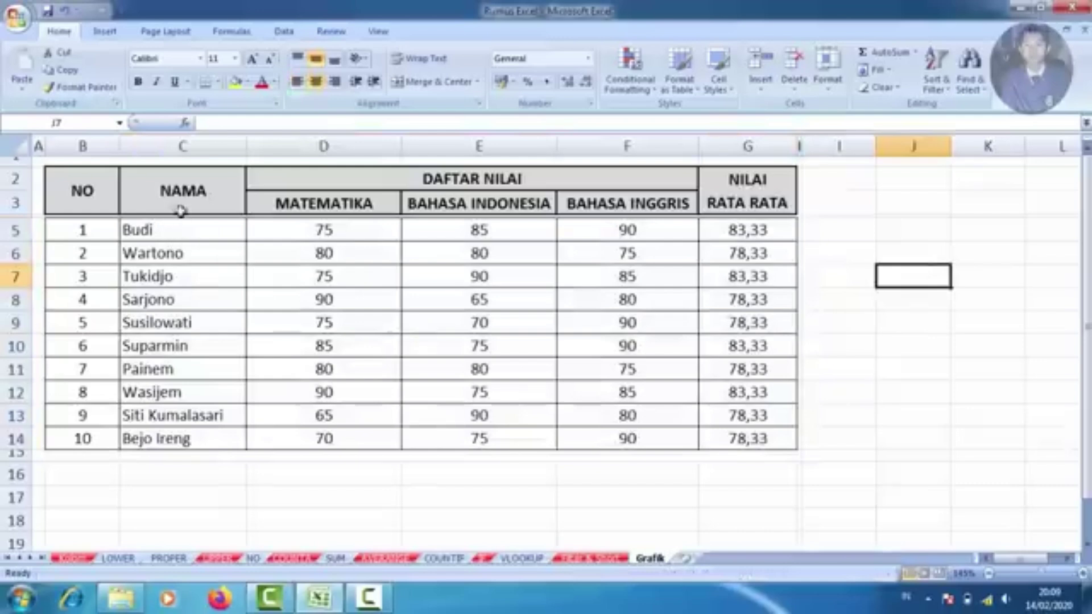
Step: Try a 2-D clustered column chart from C2:G14 including both header rows, and delete it
drag(181, 210, 715, 442)
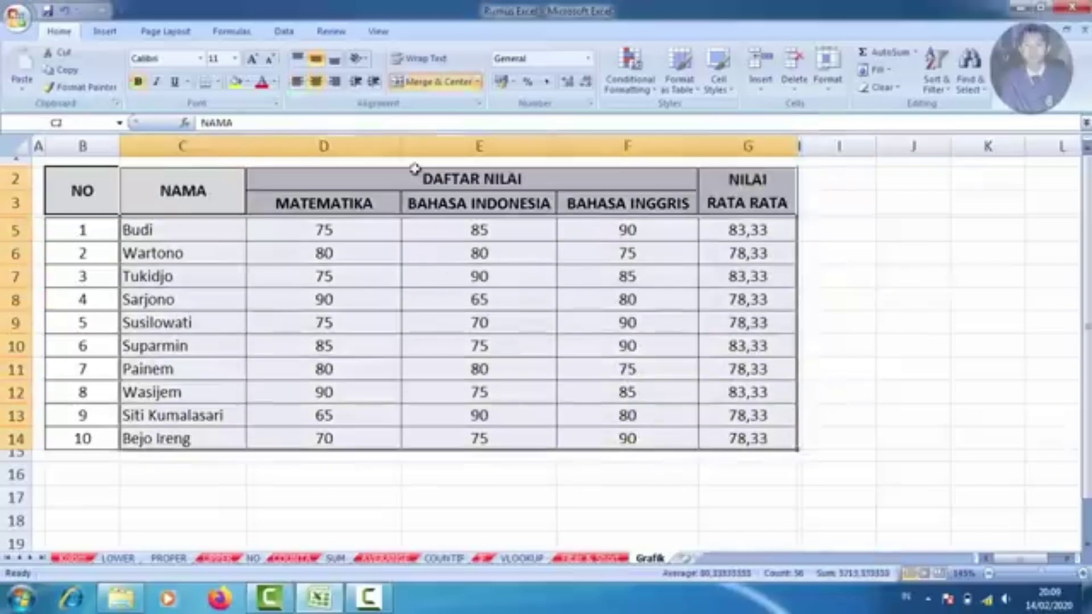
click(108, 32)
click(260, 66)
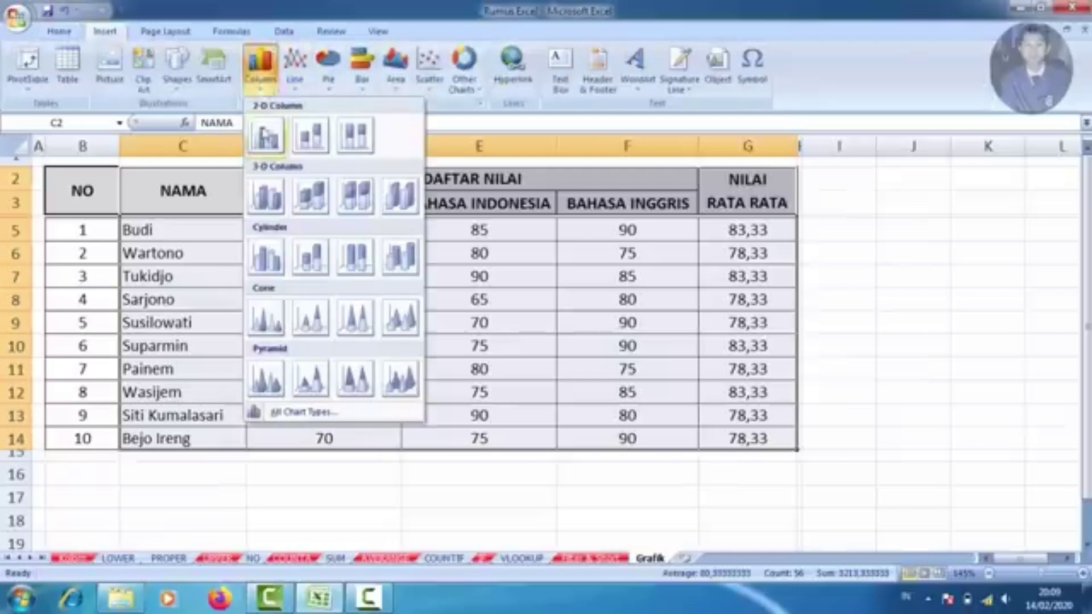
click(265, 137)
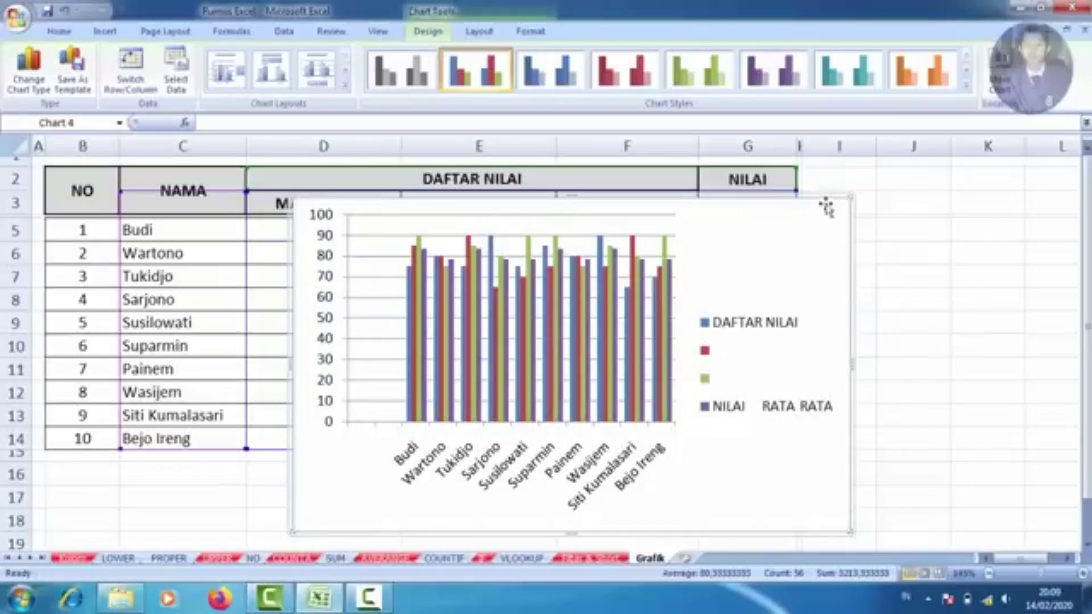
key(Delete)
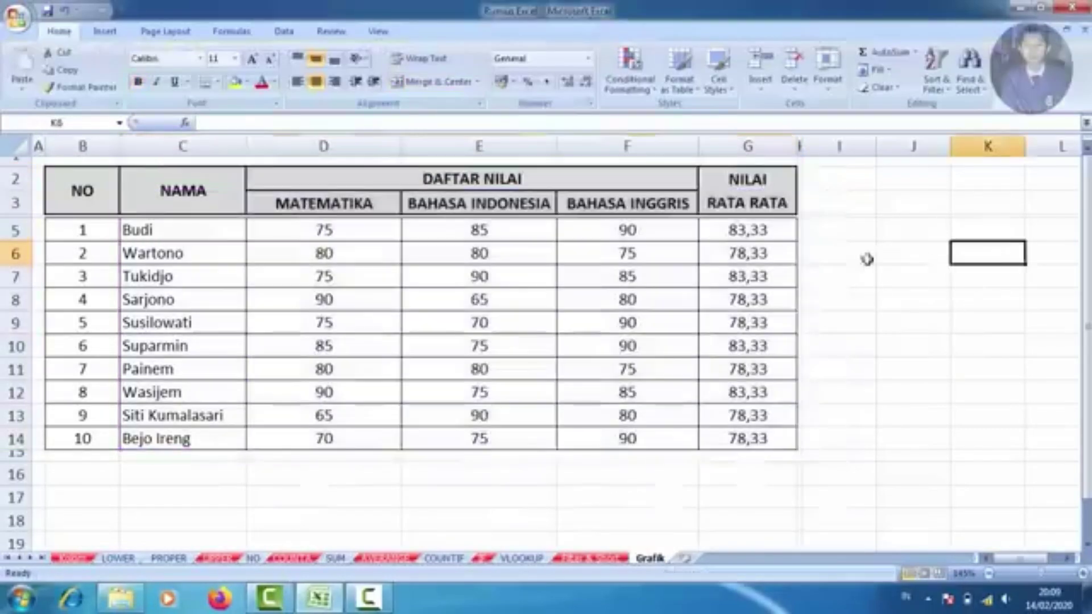
Step: Clear the merged DAFTAR NILAI heading above the subject columns
click(301, 196)
click(396, 178)
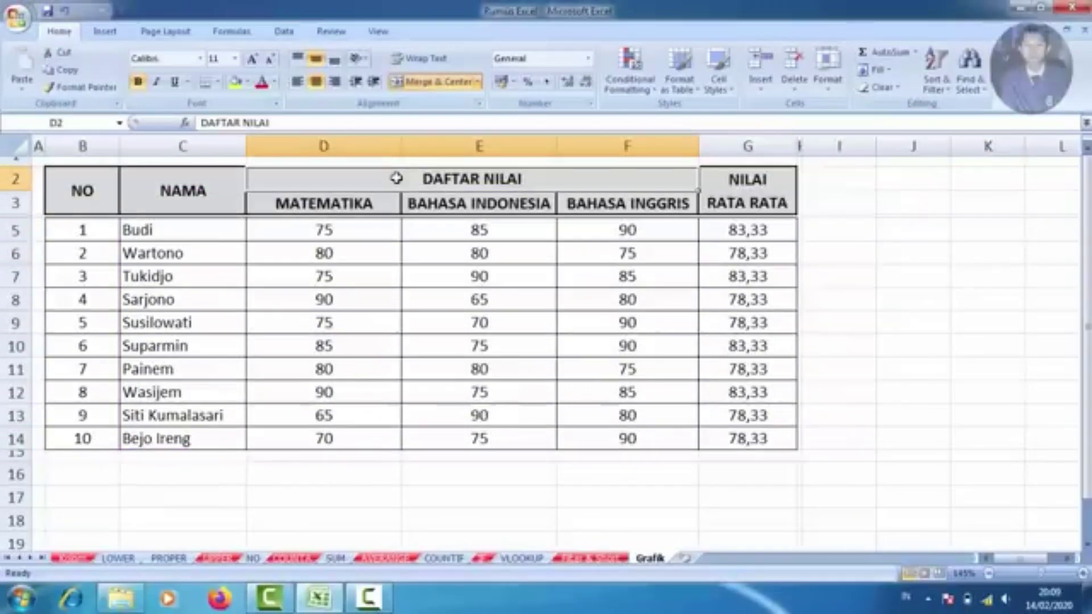
key(Delete)
Step: Unmerge the NAMA header cell and copy its text into C3
click(218, 199)
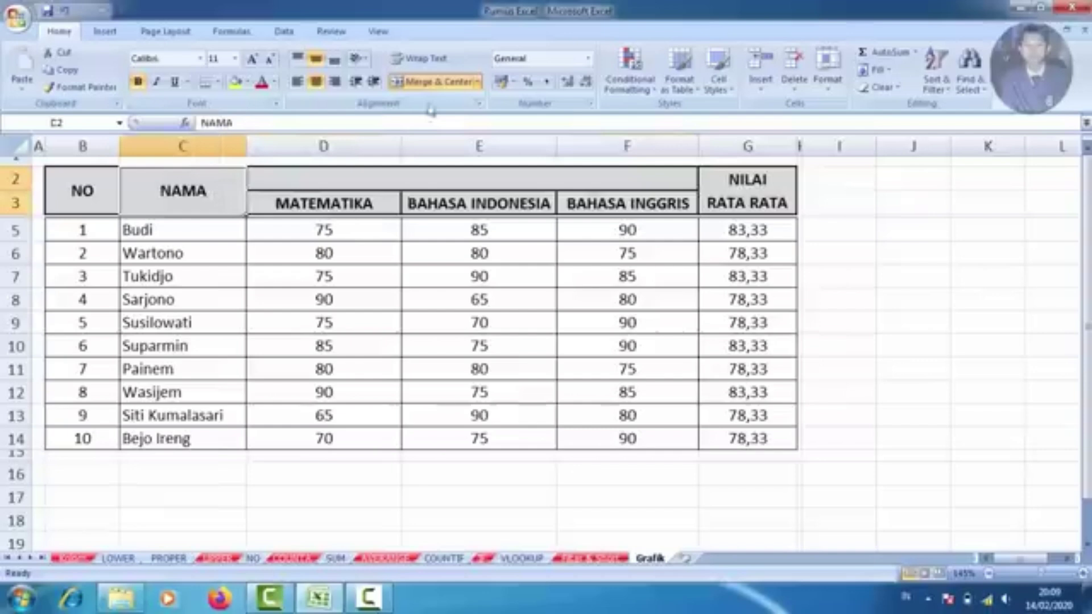
click(435, 82)
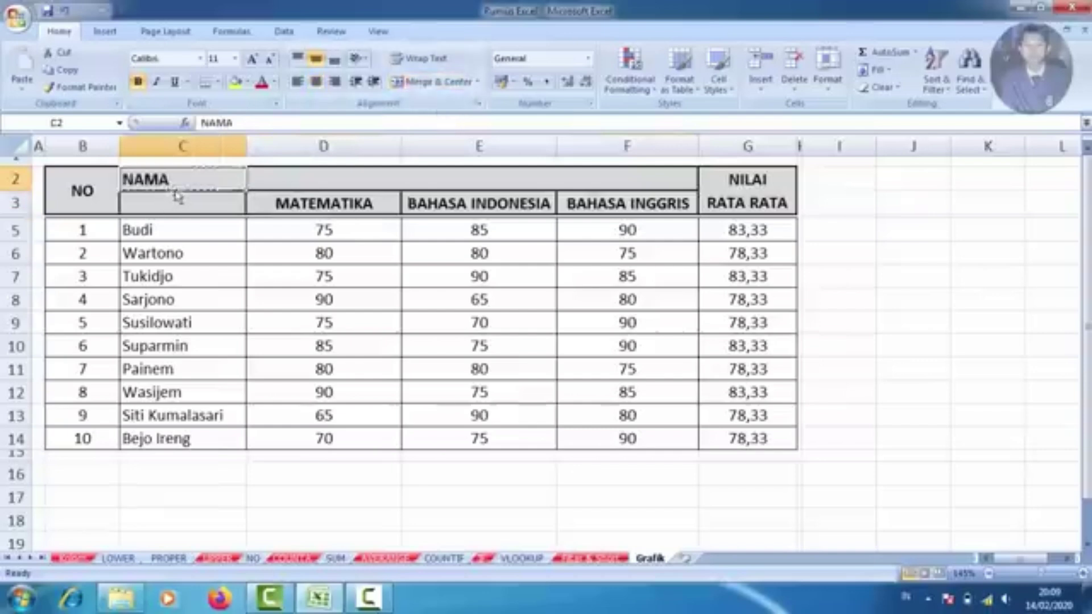
key(ctrl+c)
click(191, 206)
key(ctrl+v)
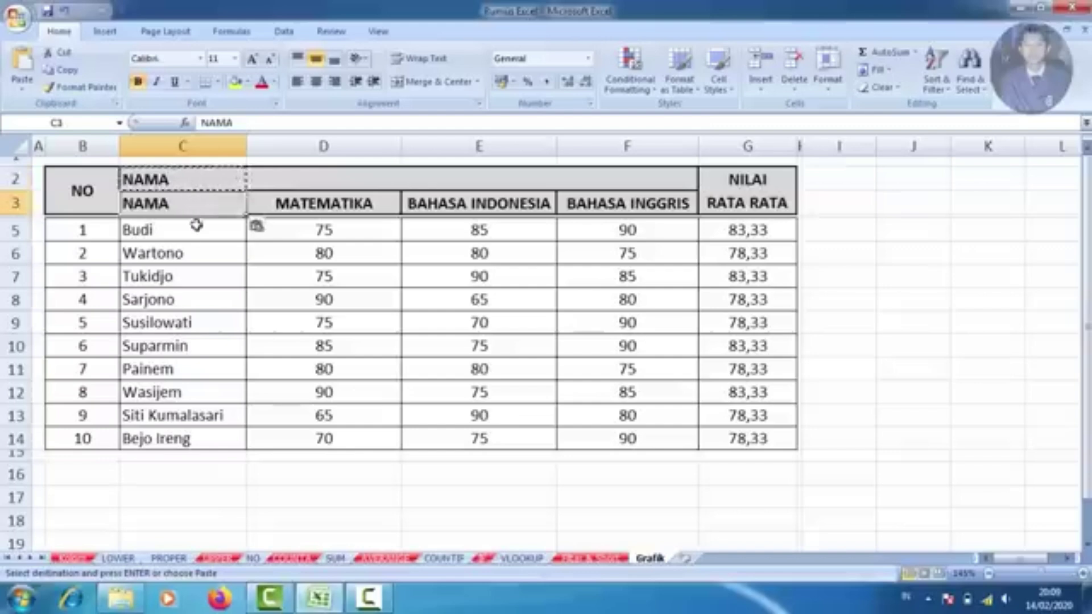
click(202, 273)
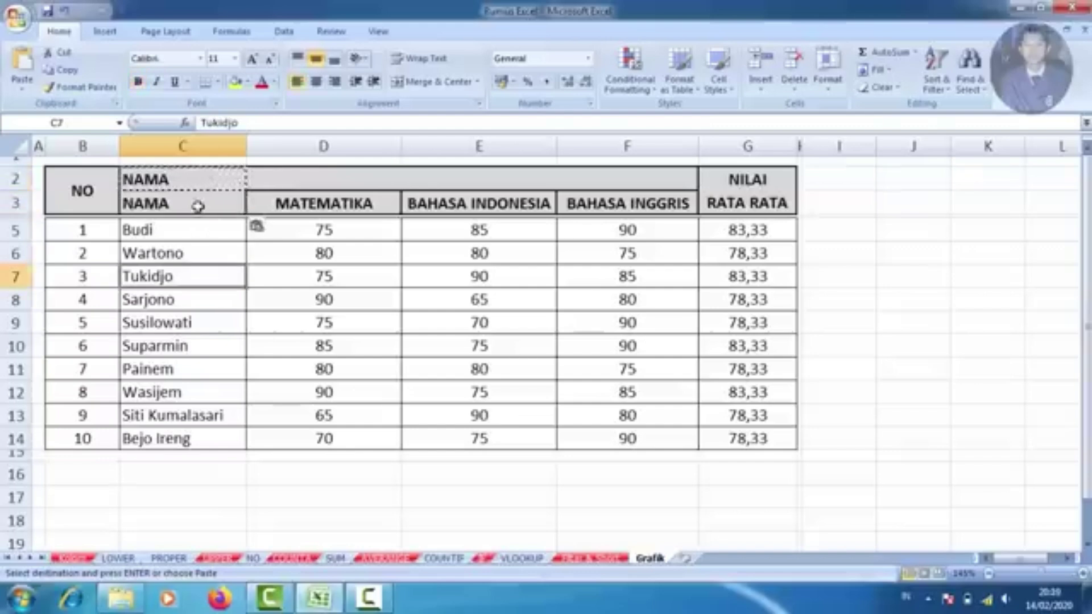
Step: Unmerge the NILAI RATA RATA header cell and copy its text into G3
drag(195, 205, 726, 420)
click(748, 193)
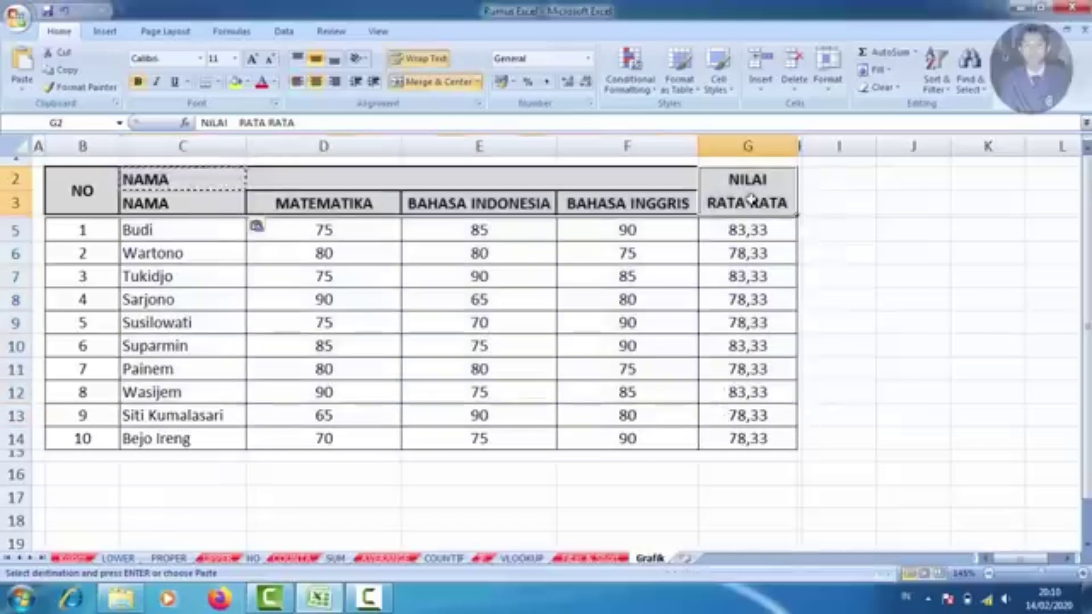
click(404, 83)
click(743, 185)
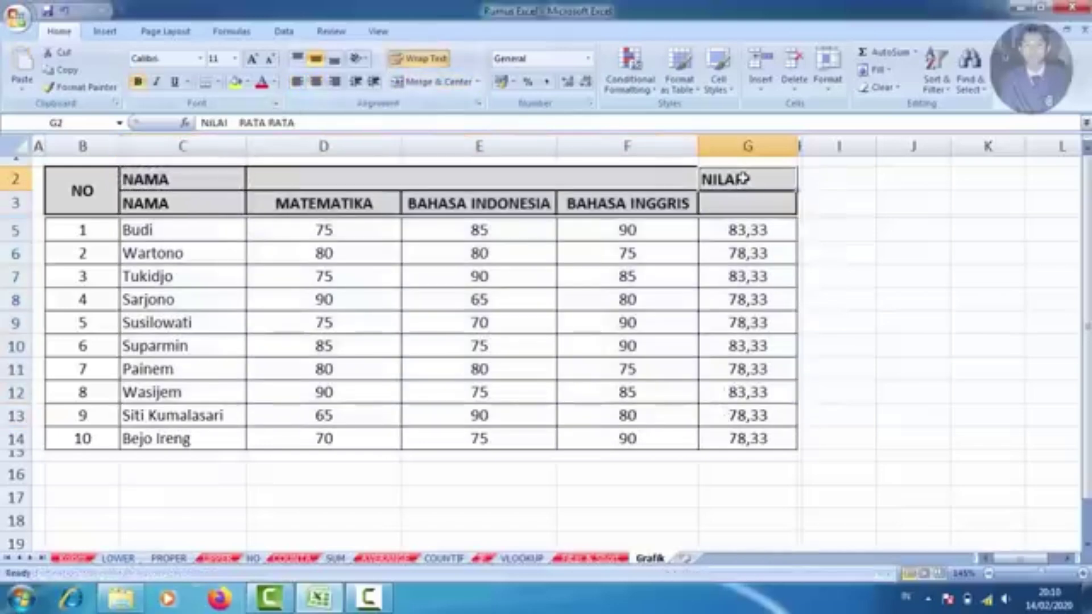
key(ctrl+c)
click(738, 206)
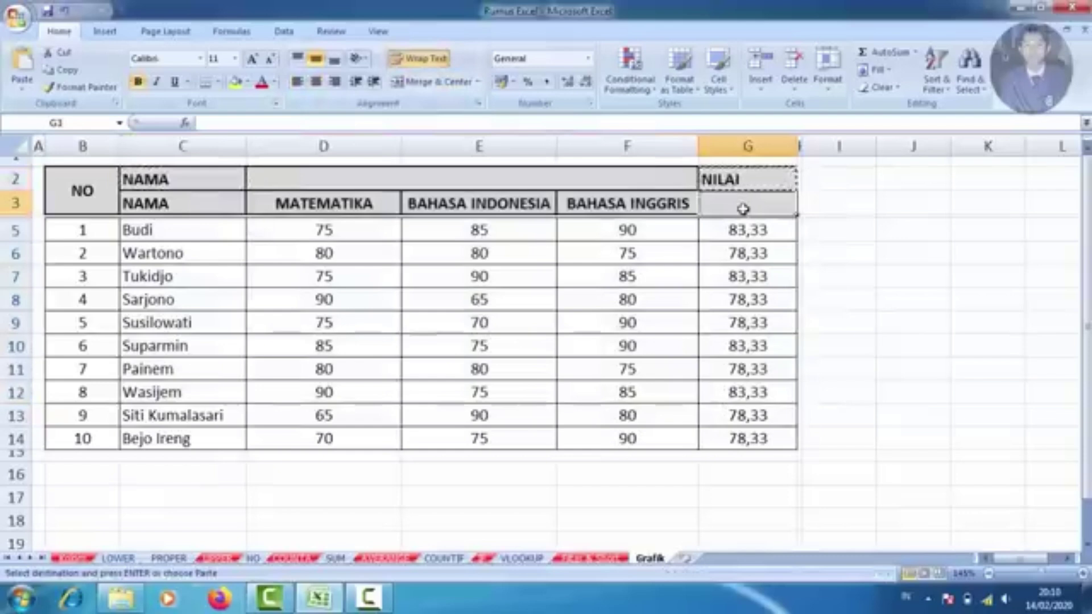
key(ctrl+v)
Step: Insert a 2-D clustered column chart from C3:G14 and move it over the table's last columns, starting in column E
drag(193, 231, 736, 454)
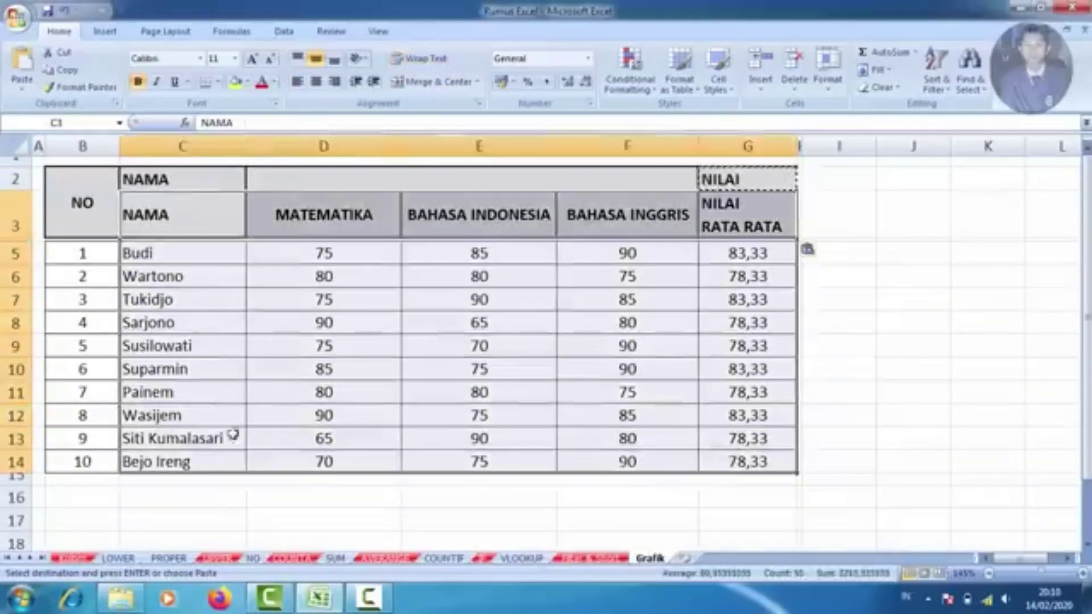
click(105, 31)
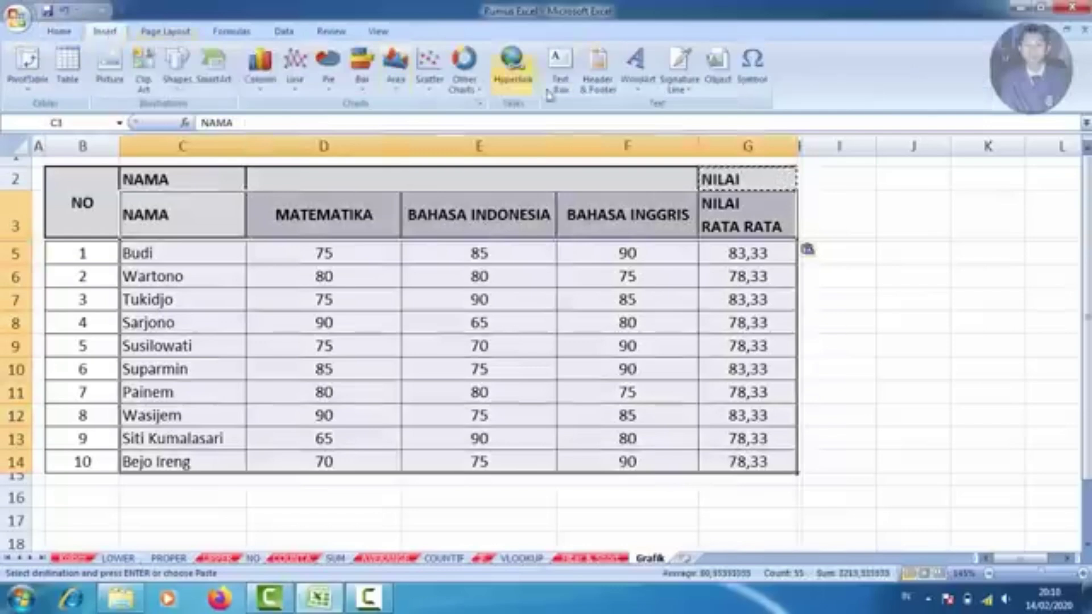
click(260, 86)
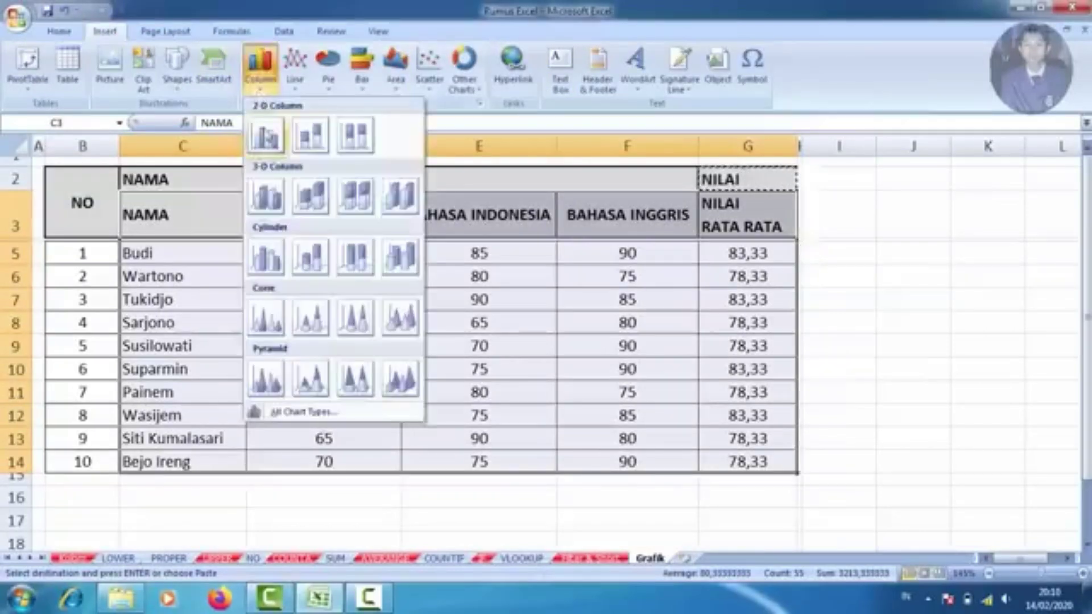
click(263, 142)
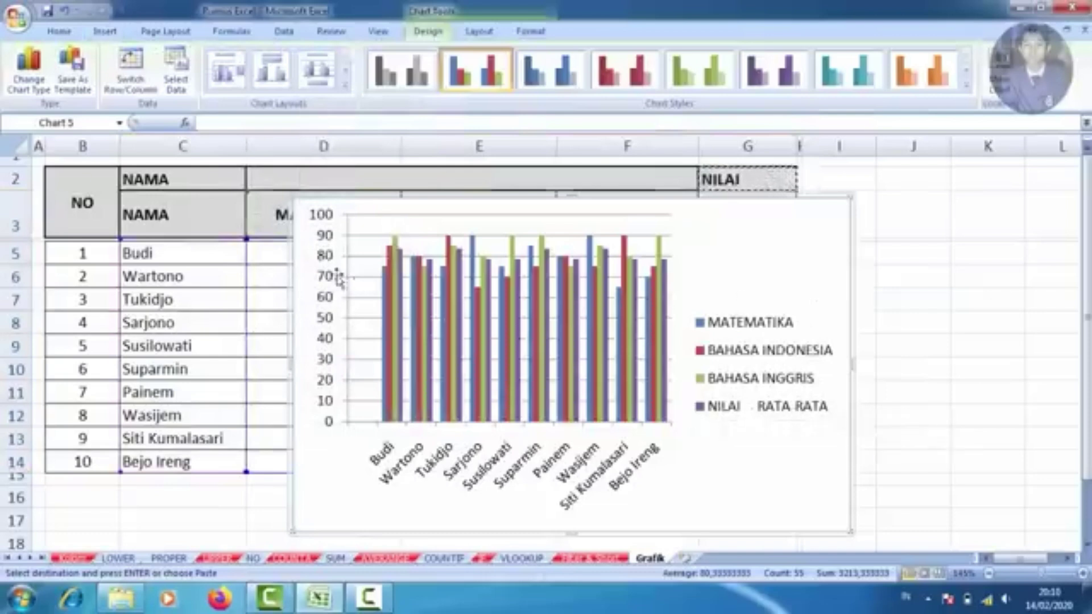
drag(305, 402, 813, 445)
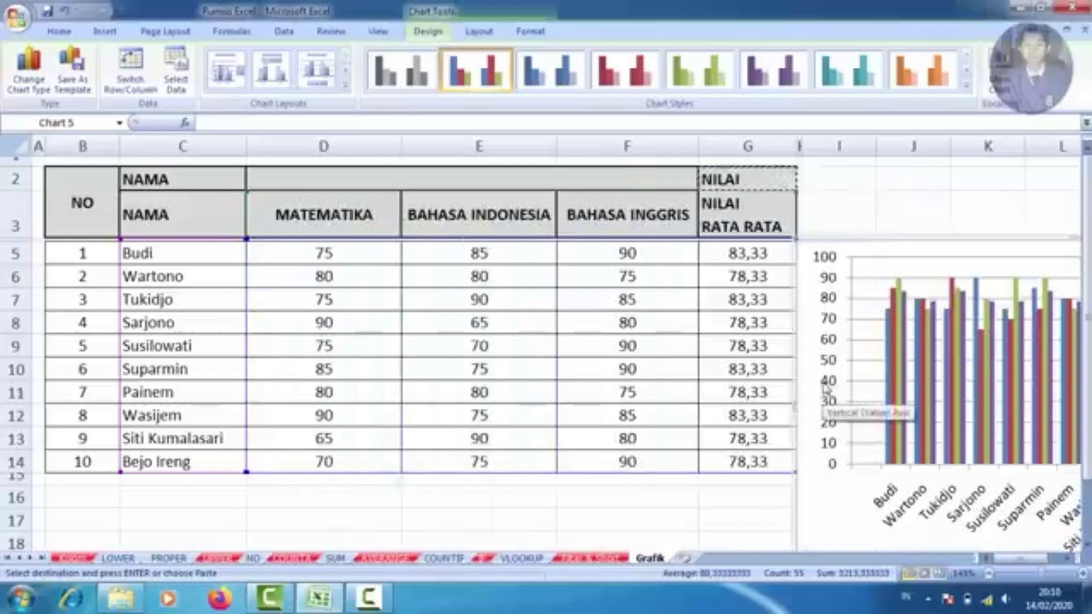
drag(803, 277, 480, 232)
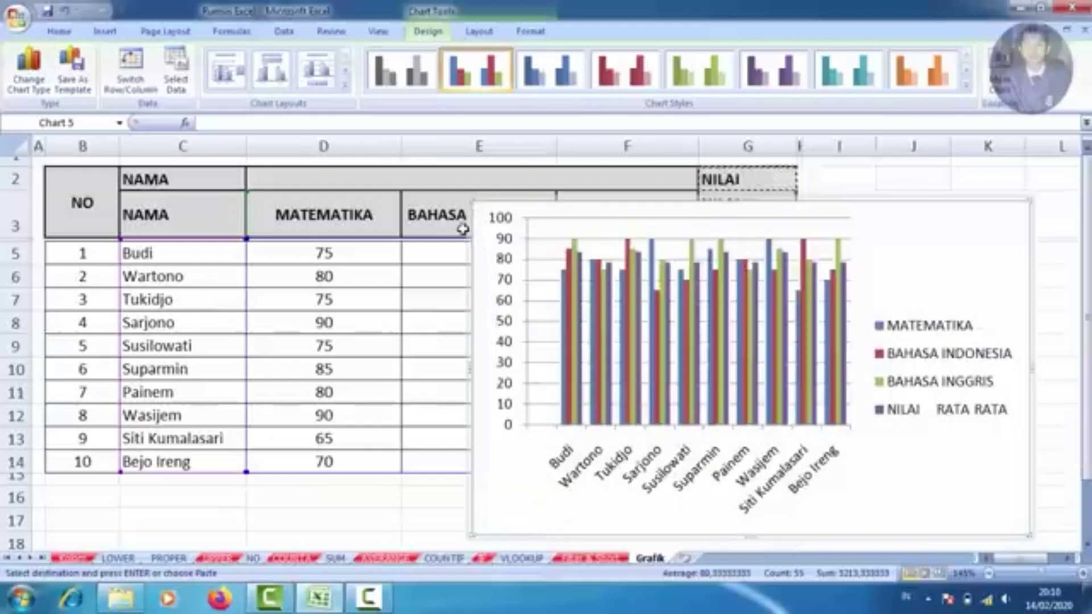